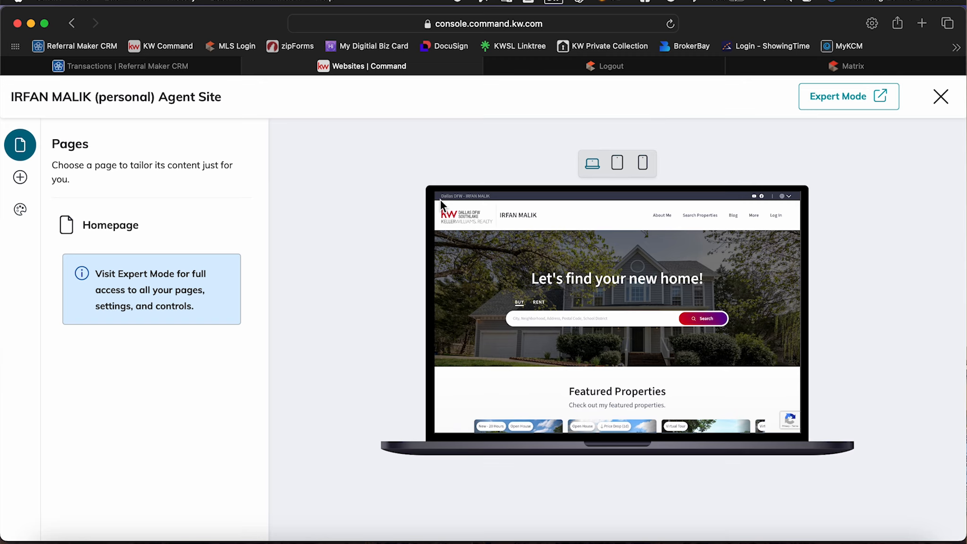
Examine the agent site's content-adding options, the Homepage editing sections from banner to blog list, and the desktop preview.
{"action": "left_click", "coordinate": [21, 185]}
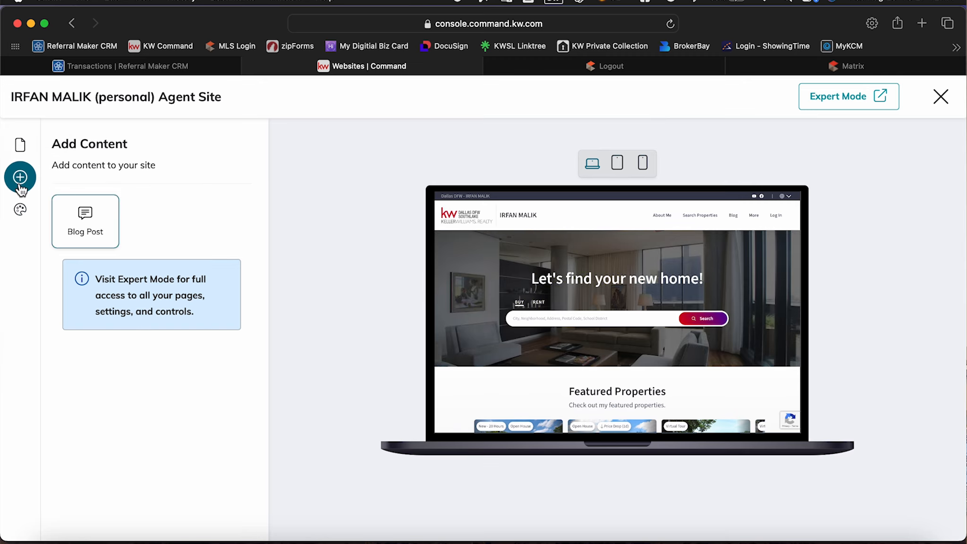
{"action": "left_click", "coordinate": [19, 145]}
{"action": "left_click", "coordinate": [128, 222]}
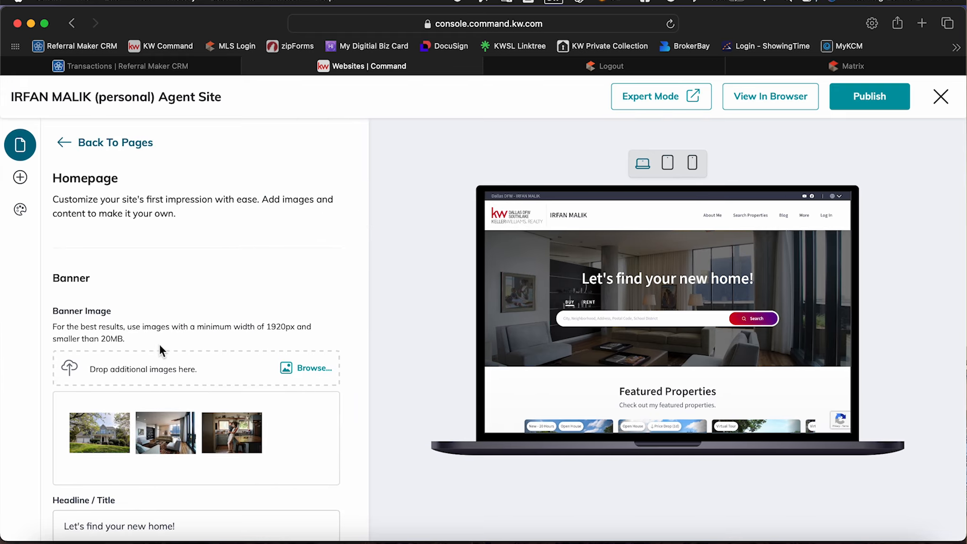
{"action": "scroll", "coordinate": [160, 349], "scroll_direction": "down", "scroll_amount": 15}
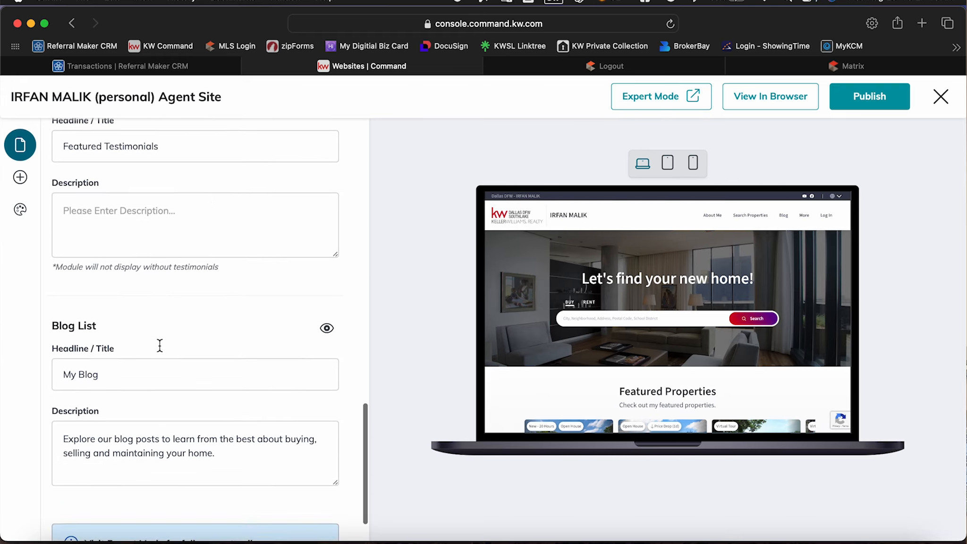
{"action": "scroll", "coordinate": [159, 345], "scroll_direction": "up", "scroll_amount": 20}
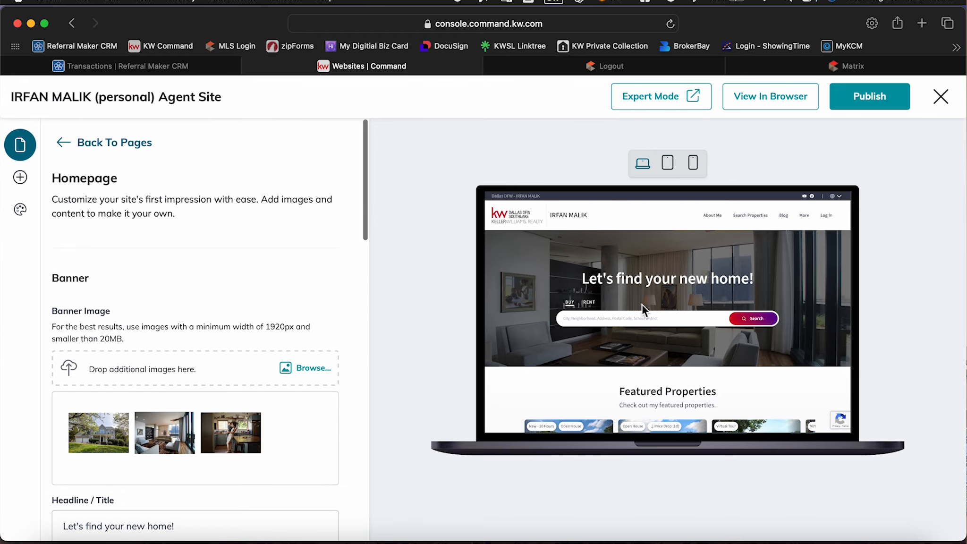
{"action": "scroll", "coordinate": [642, 305], "scroll_direction": "down", "scroll_amount": 3}
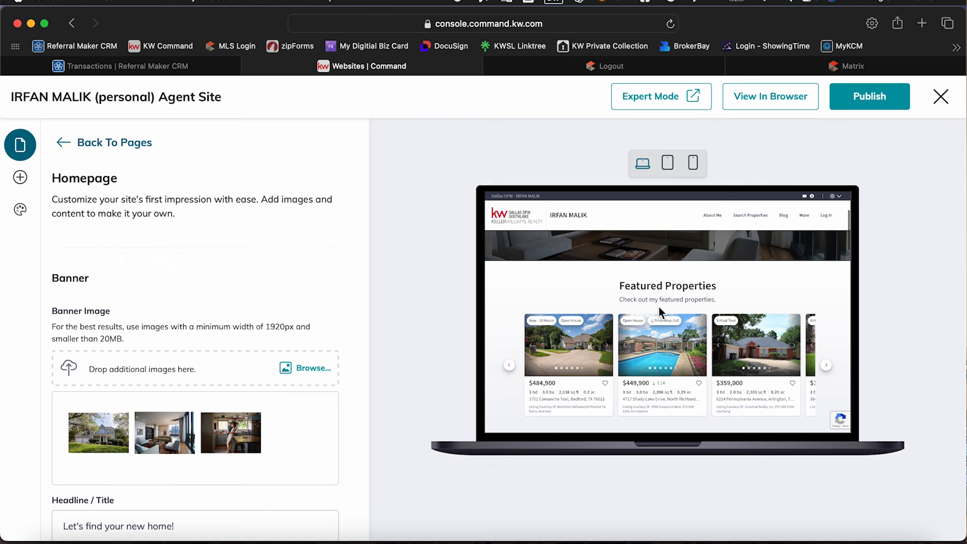
{"action": "scroll", "coordinate": [661, 307], "scroll_direction": "up", "scroll_amount": 4}
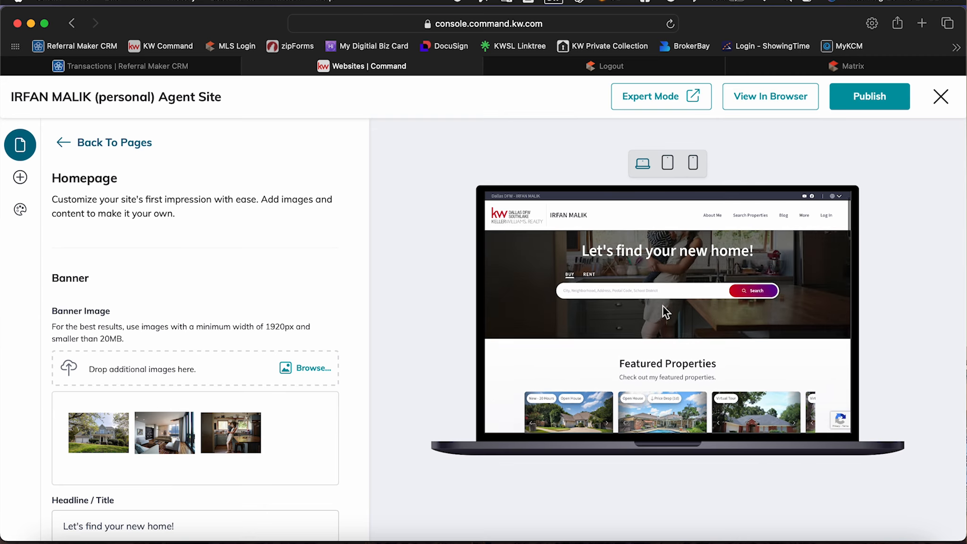
{"action": "scroll", "coordinate": [663, 306], "scroll_direction": "up", "scroll_amount": 1}
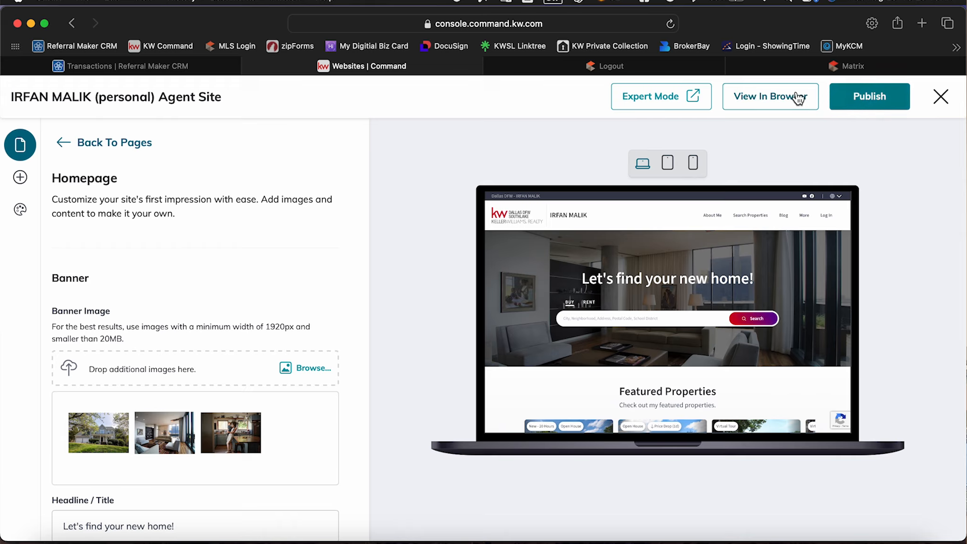
View the live agent site in the browser, look through its whole homepage down to the footer, and close it.
{"action": "left_click", "coordinate": [760, 100]}
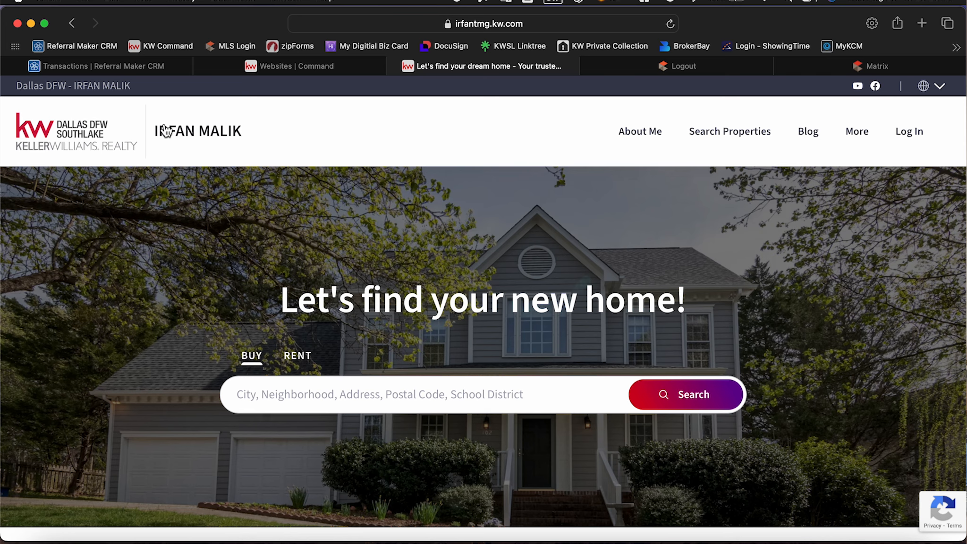
{"action": "scroll", "coordinate": [447, 311], "scroll_direction": "down", "scroll_amount": 3}
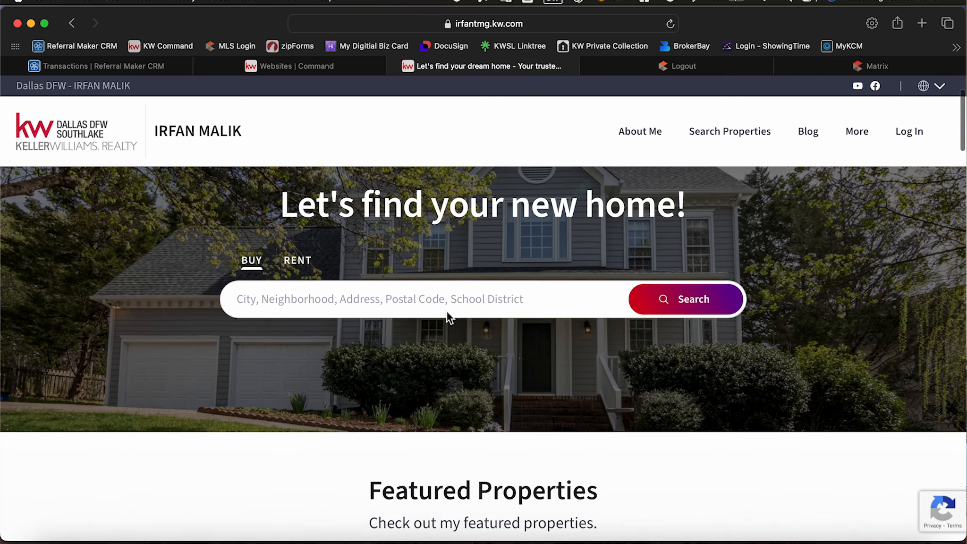
{"action": "scroll", "coordinate": [488, 357], "scroll_direction": "down", "scroll_amount": 3}
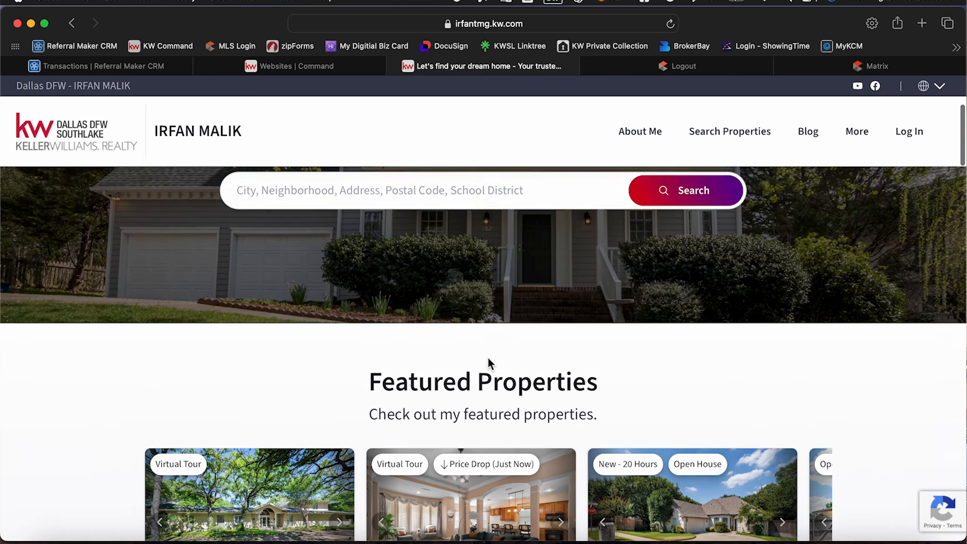
{"action": "scroll", "coordinate": [488, 358], "scroll_direction": "up", "scroll_amount": 5}
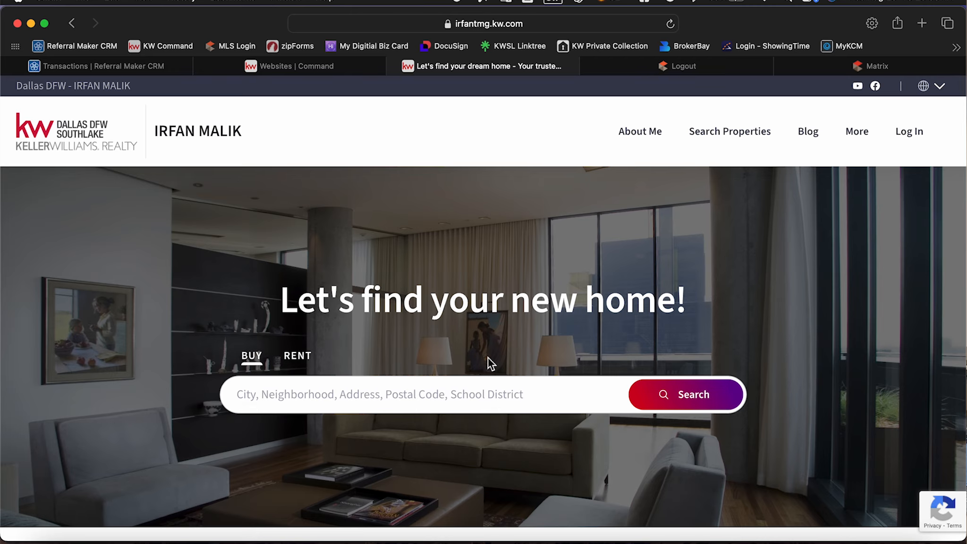
{"action": "scroll", "coordinate": [488, 358], "scroll_direction": "down", "scroll_amount": 10}
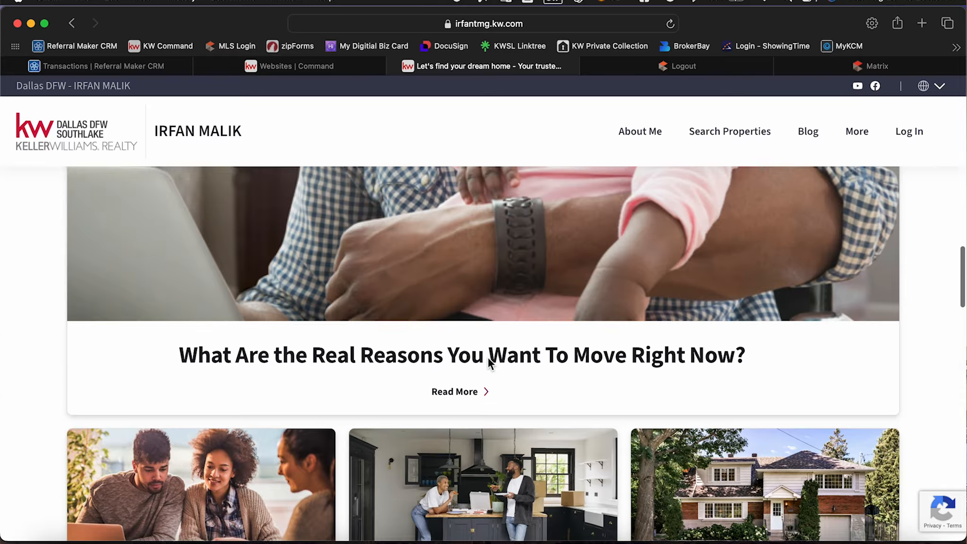
{"action": "scroll", "coordinate": [488, 359], "scroll_direction": "down", "scroll_amount": 15}
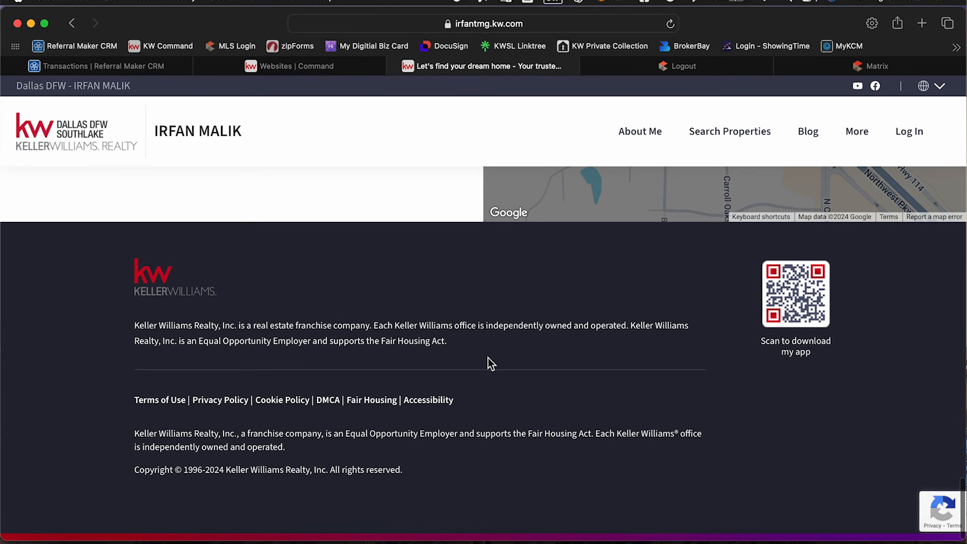
{"action": "scroll", "coordinate": [488, 357], "scroll_direction": "up", "scroll_amount": 20}
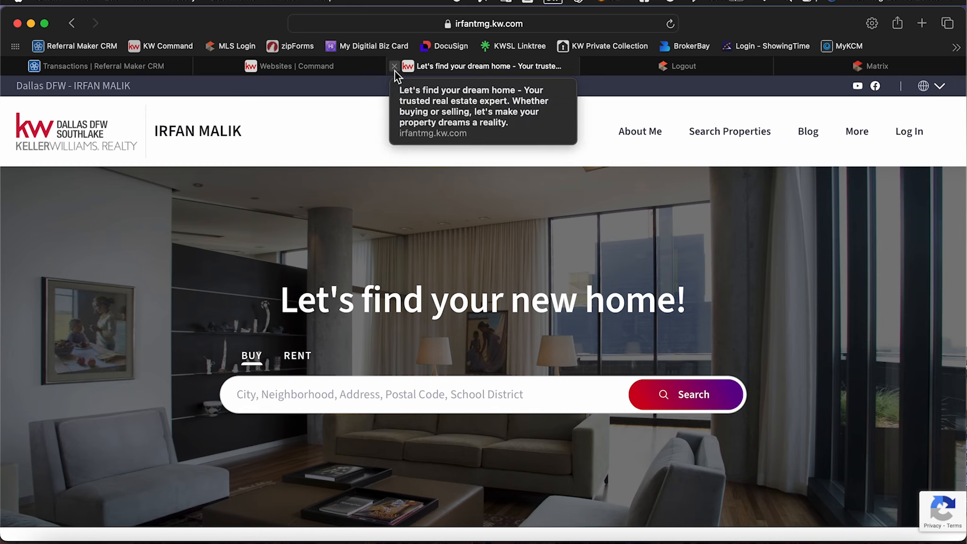
{"action": "left_click", "coordinate": [395, 69]}
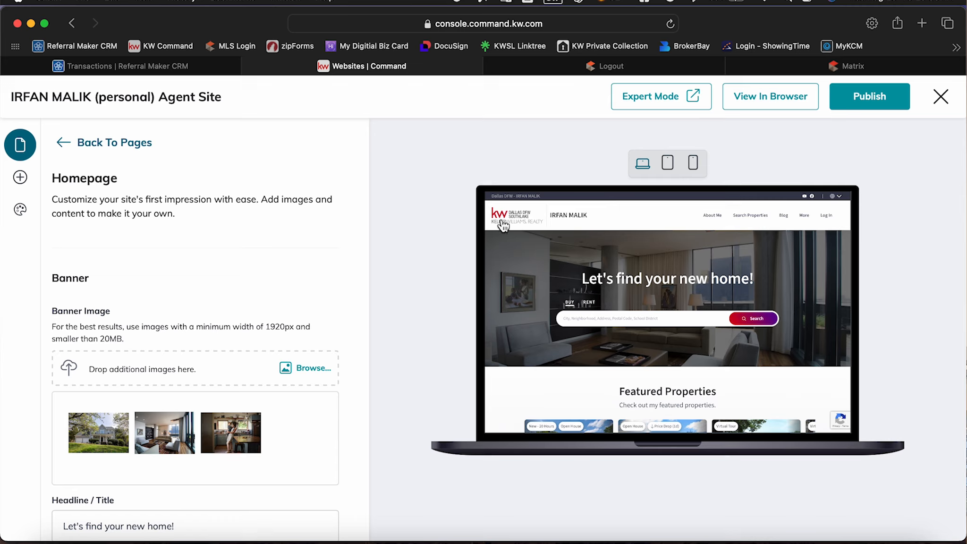
Look over the Homepage banner image and headline settings, return to the page list and exit the agent site editor.
{"action": "mouse_move", "coordinate": [233, 415]}
{"action": "scroll", "coordinate": [233, 416], "scroll_direction": "down", "scroll_amount": 15}
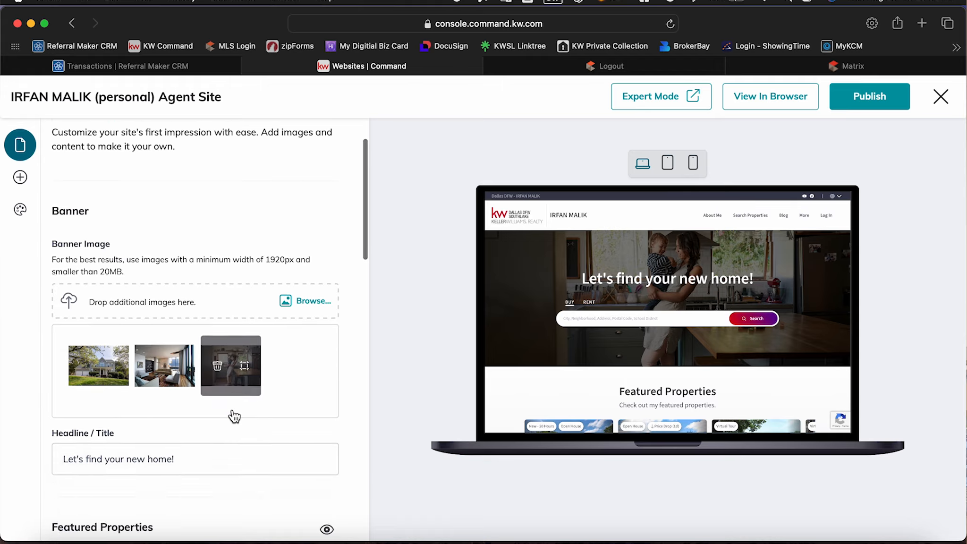
{"action": "scroll", "coordinate": [233, 416], "scroll_direction": "up", "scroll_amount": 20}
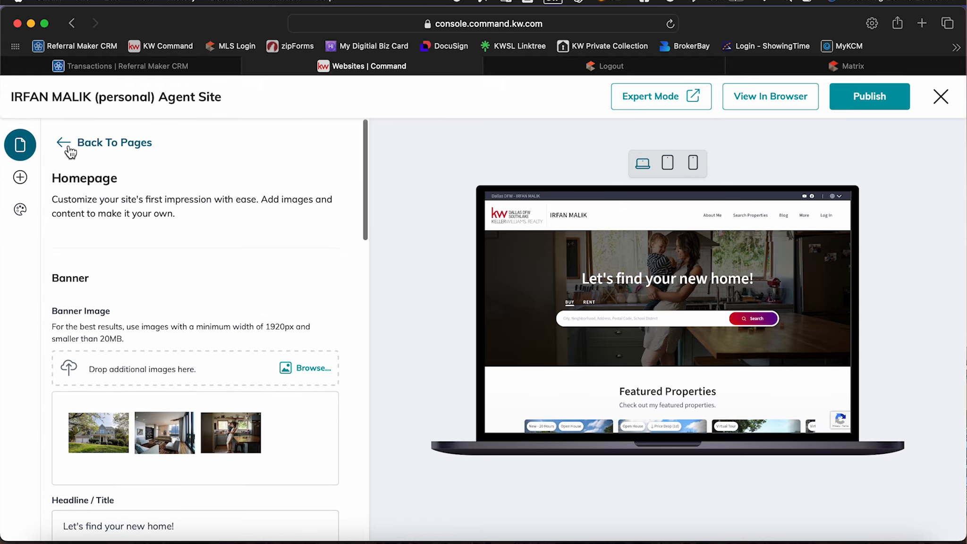
{"action": "left_click", "coordinate": [72, 145]}
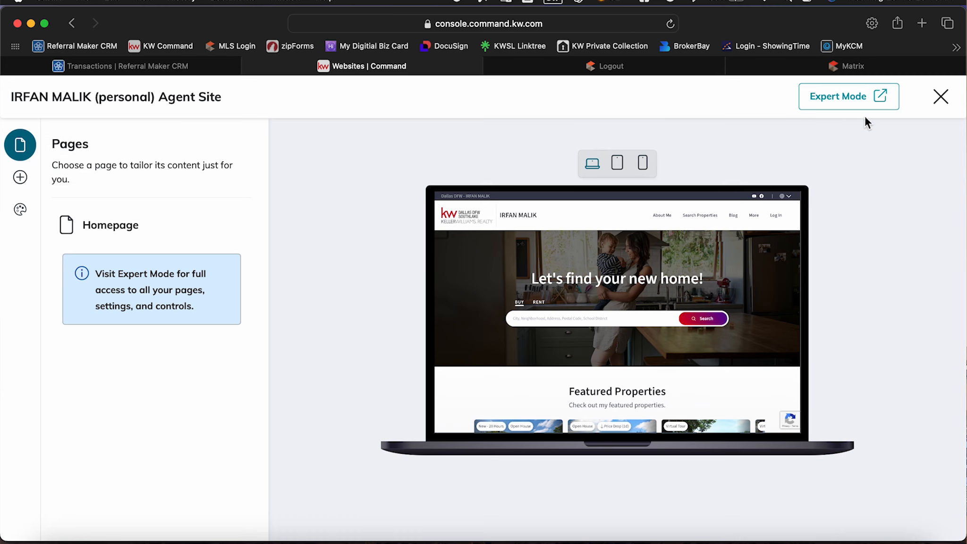
{"action": "left_click", "coordinate": [941, 97]}
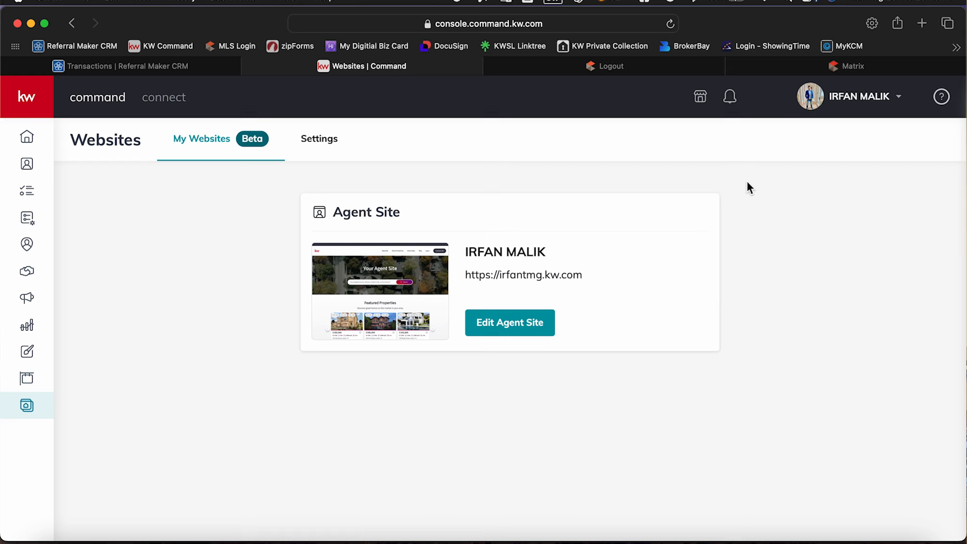
Open the account settings and the My Profile page, and review its About Me, license and contact information.
{"action": "left_click", "coordinate": [871, 97]}
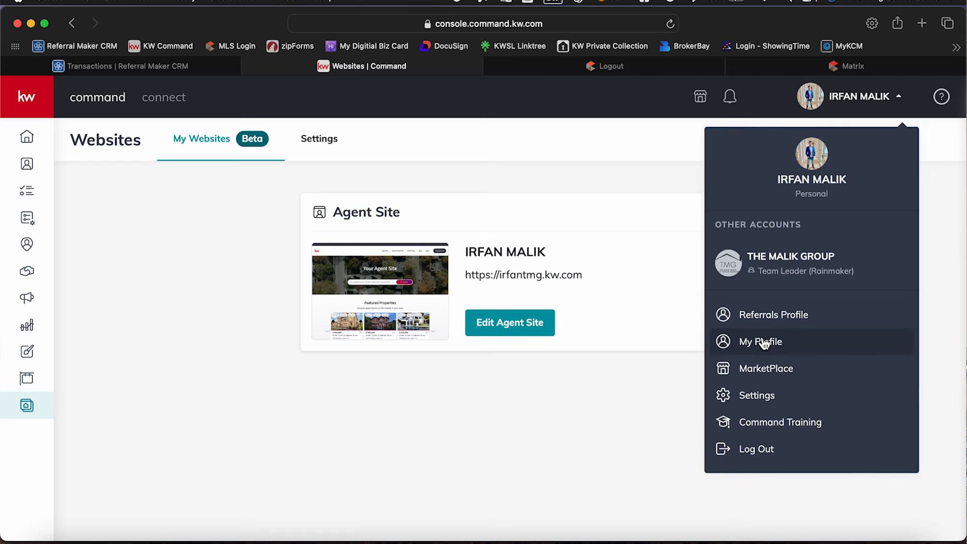
{"action": "left_click", "coordinate": [762, 400]}
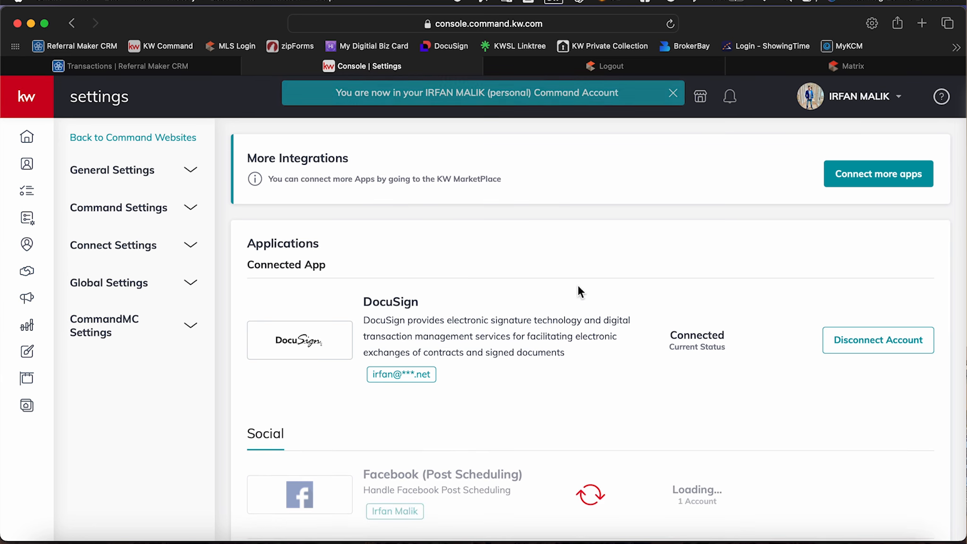
{"action": "left_click", "coordinate": [845, 96]}
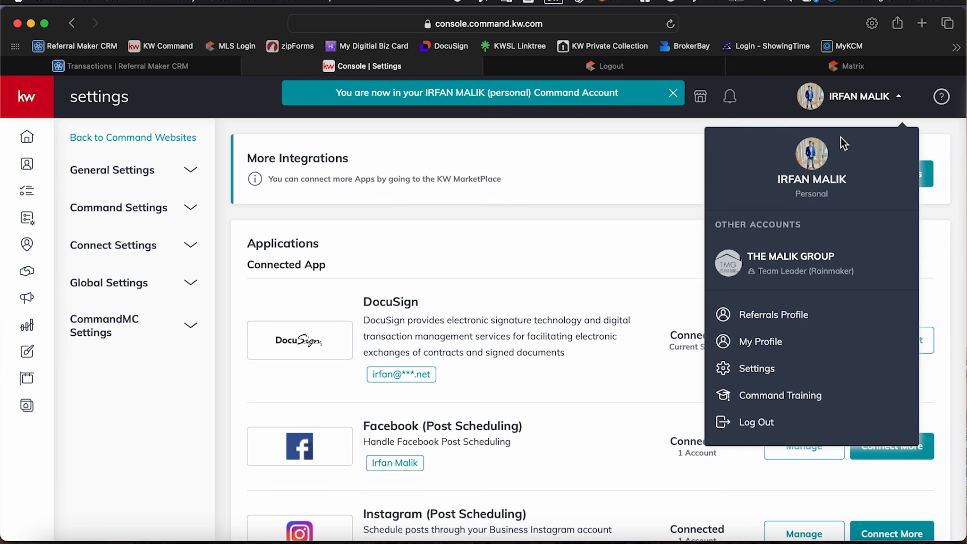
{"action": "left_click", "coordinate": [765, 342]}
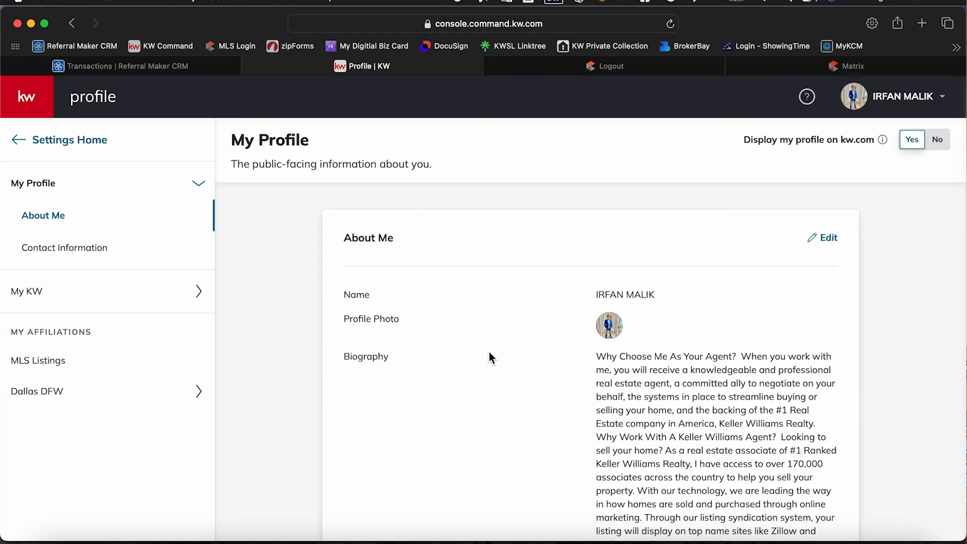
{"action": "scroll", "coordinate": [489, 354], "scroll_direction": "down", "scroll_amount": 5}
{"action": "scroll", "coordinate": [490, 354], "scroll_direction": "down", "scroll_amount": 10}
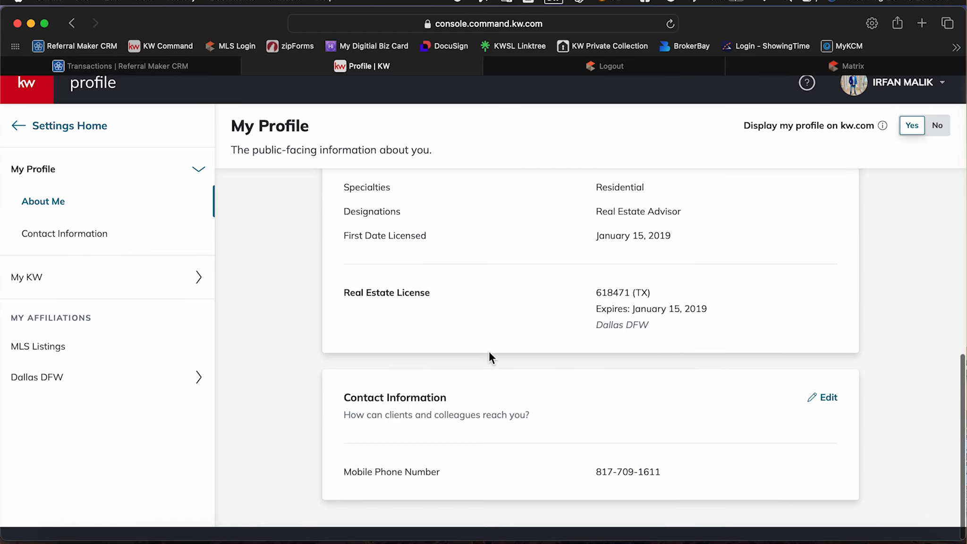
{"action": "scroll", "coordinate": [489, 355], "scroll_direction": "up", "scroll_amount": 15}
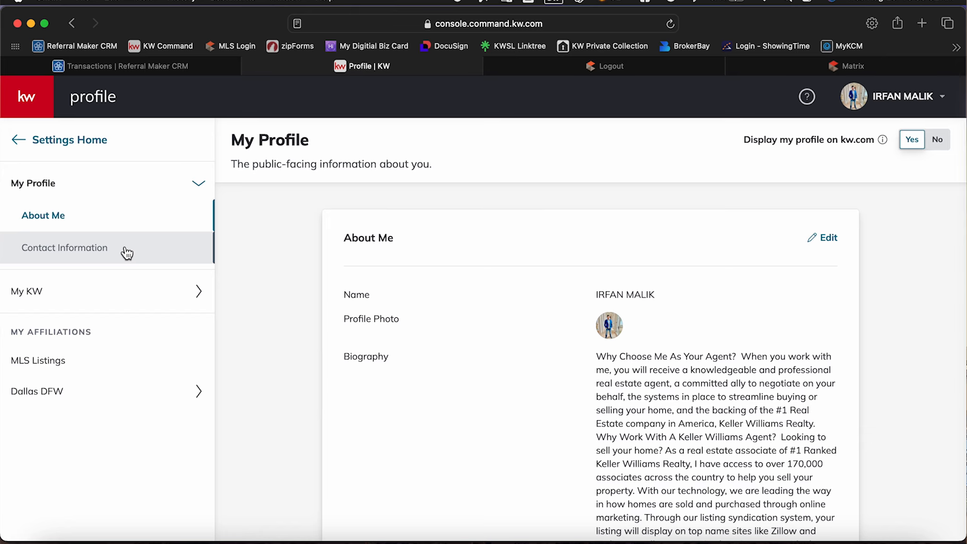
Review the internal My KW information and the Dallas DFW affiliation, and return to the profile's About Me and contact sections.
{"action": "left_click", "coordinate": [147, 298]}
{"action": "scroll", "coordinate": [322, 354], "scroll_direction": "down", "scroll_amount": 20}
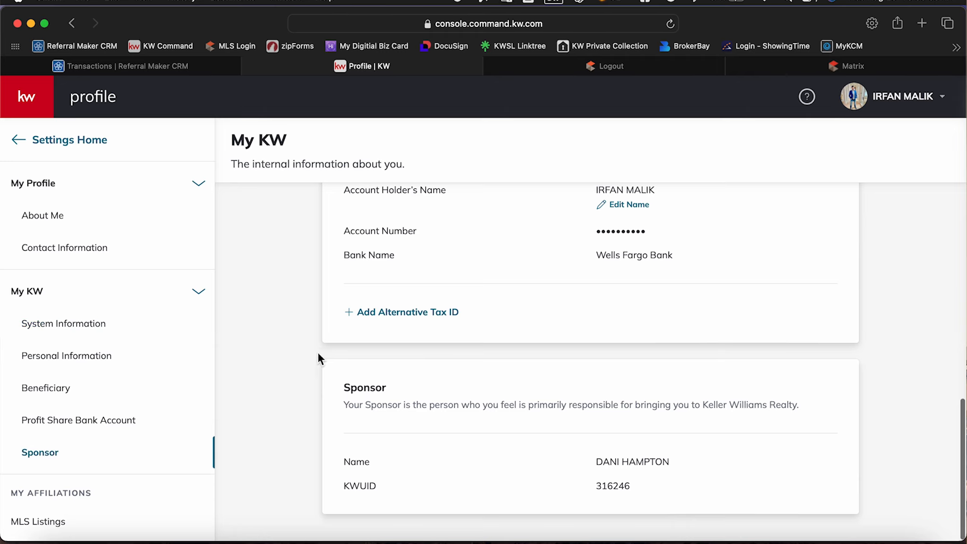
{"action": "scroll", "coordinate": [88, 356], "scroll_direction": "down", "scroll_amount": 2}
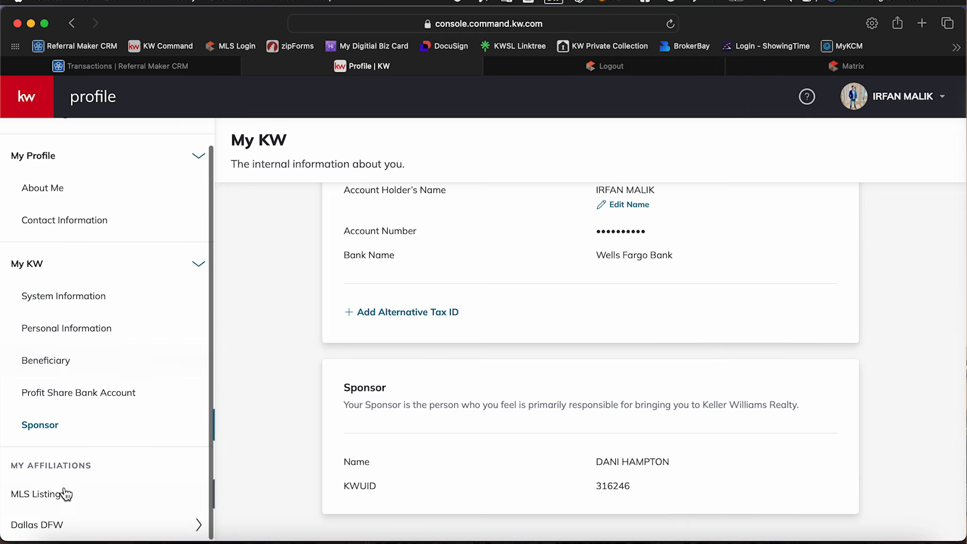
{"action": "left_click", "coordinate": [63, 525]}
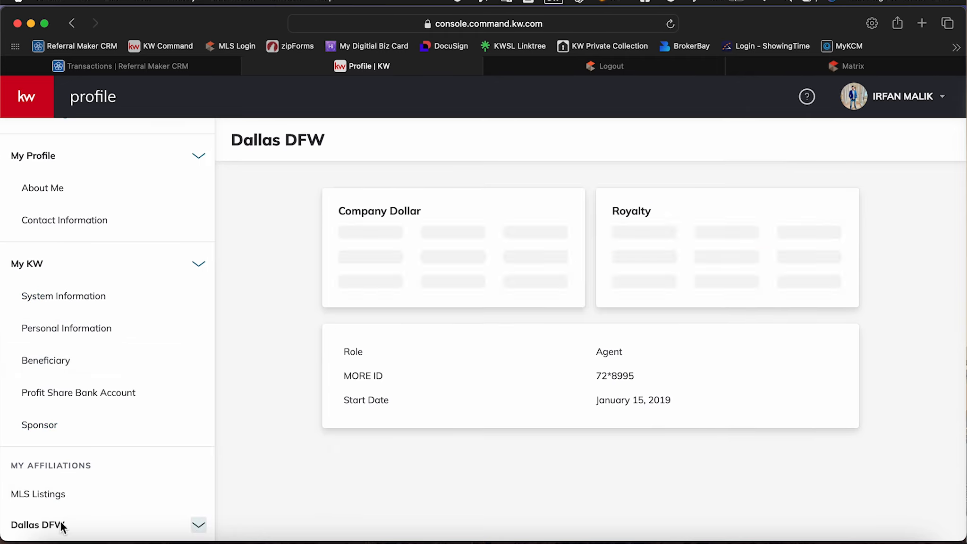
{"action": "left_click", "coordinate": [63, 191]}
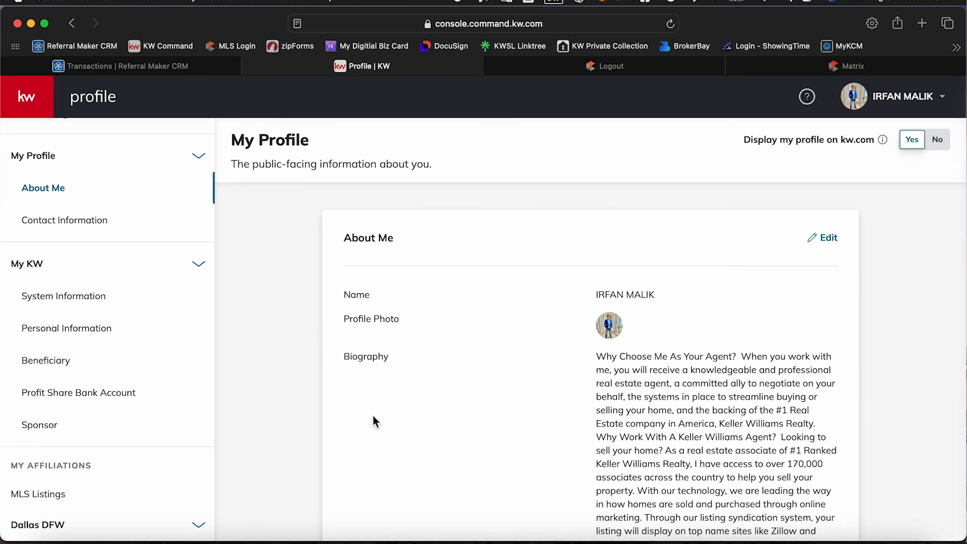
{"action": "scroll", "coordinate": [373, 421], "scroll_direction": "down", "scroll_amount": 10}
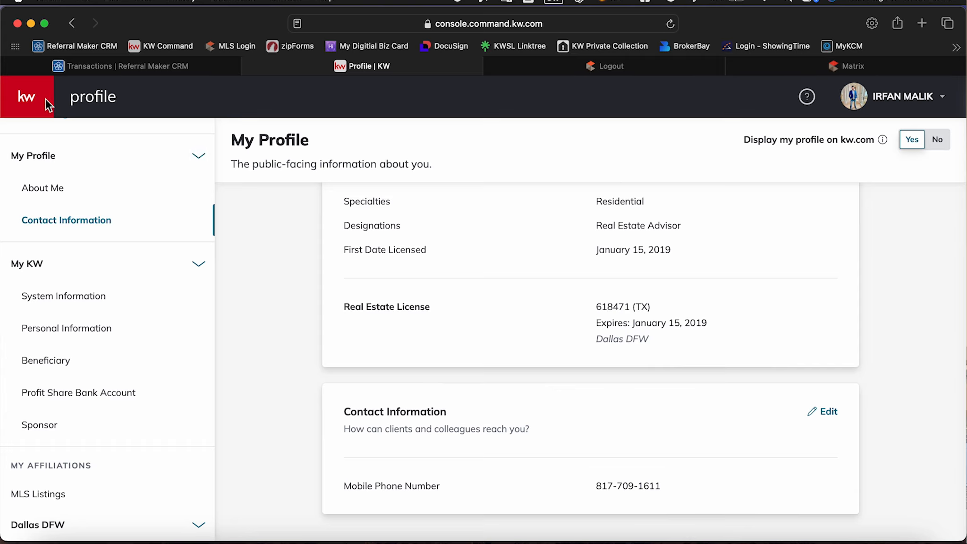
Go back to Command and open the Websites settings to examine the subdomain and app URL options.
{"action": "left_click", "coordinate": [880, 101]}
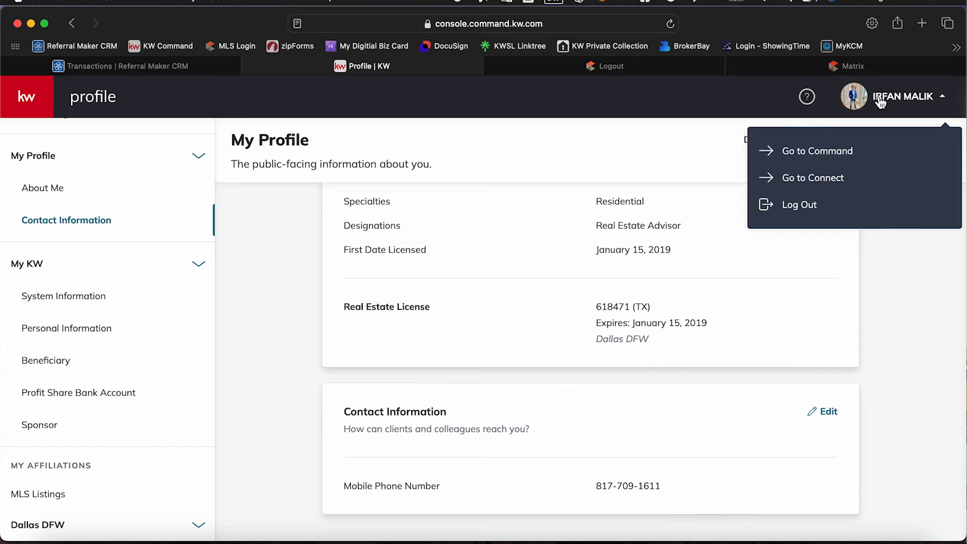
{"action": "left_click", "coordinate": [881, 100]}
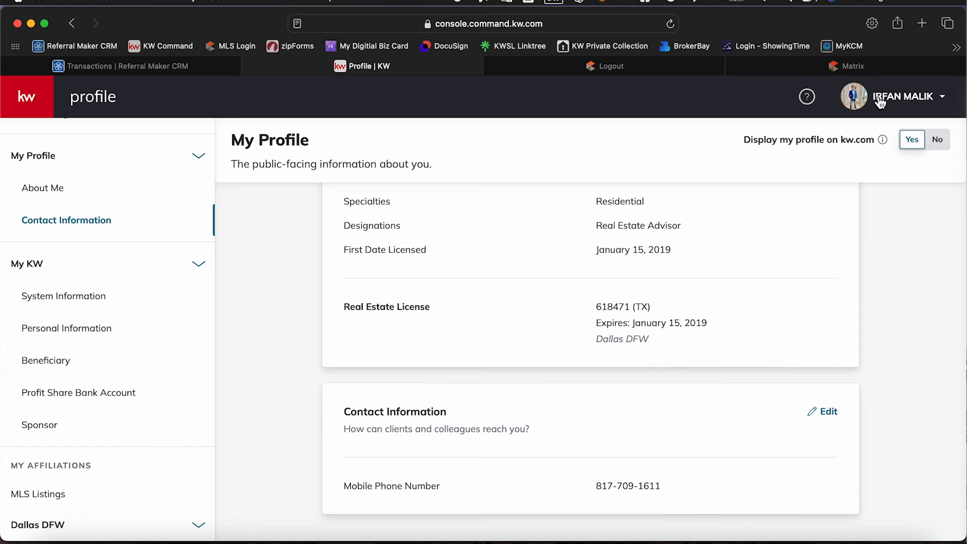
{"action": "left_click", "coordinate": [881, 101]}
{"action": "left_click", "coordinate": [815, 161]}
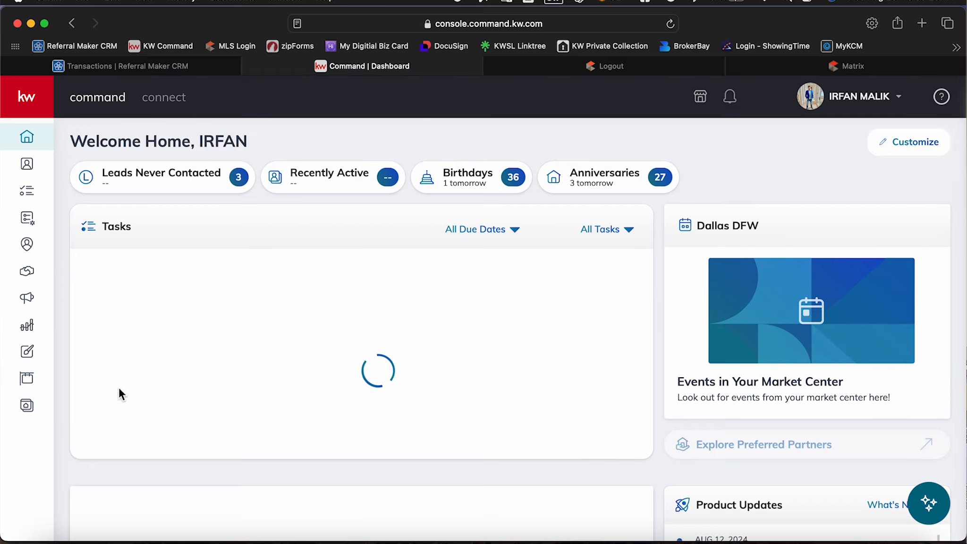
{"action": "left_click", "coordinate": [27, 407]}
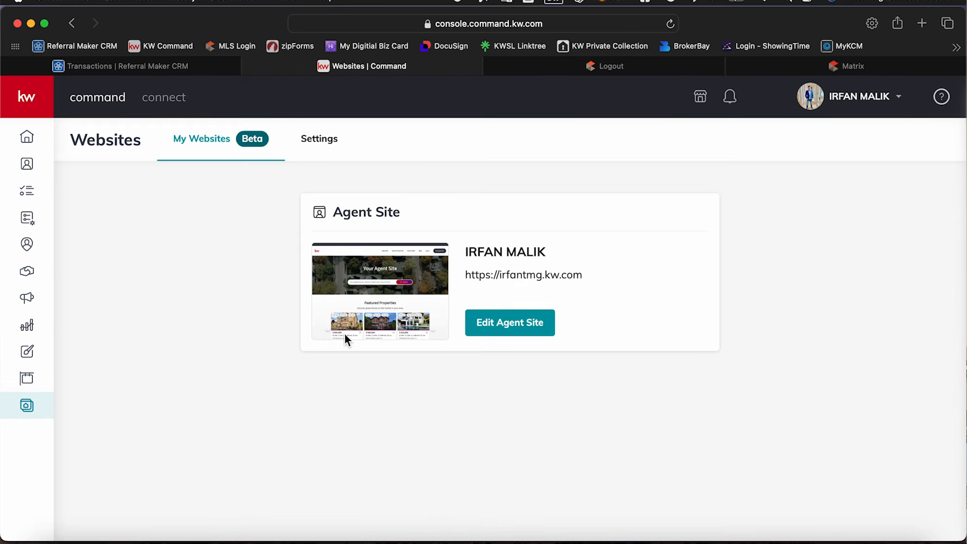
{"action": "left_click", "coordinate": [326, 140]}
{"action": "scroll", "coordinate": [362, 302], "scroll_direction": "down", "scroll_amount": 5}
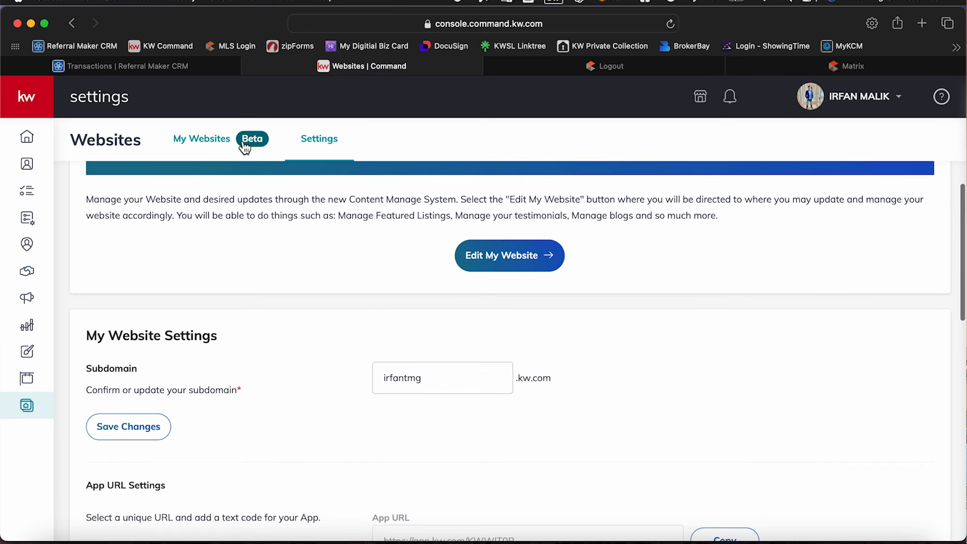
Review the Forced Registration property limits, and open the agent site editor to view its Pages list before exiting it.
{"action": "scroll", "coordinate": [354, 393], "scroll_direction": "down", "scroll_amount": 20}
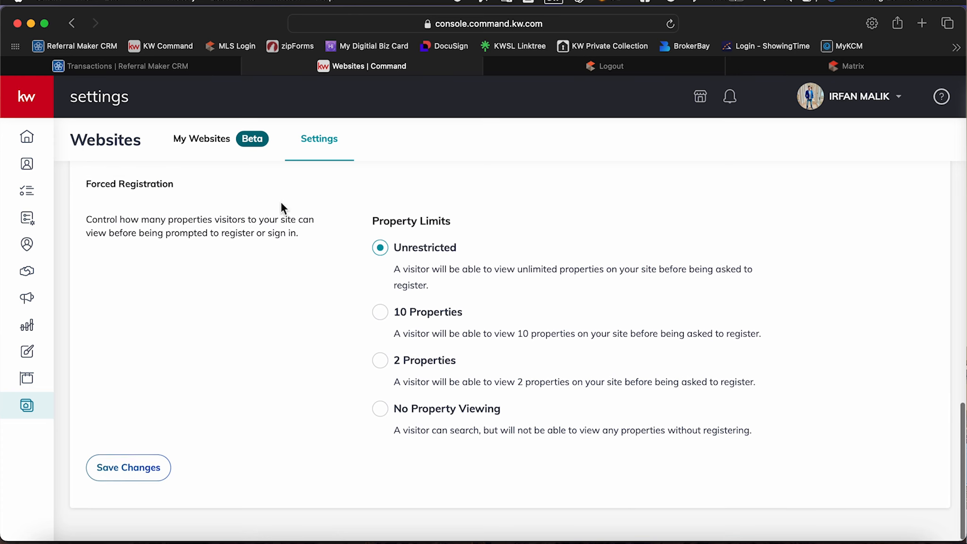
{"action": "left_click", "coordinate": [240, 148]}
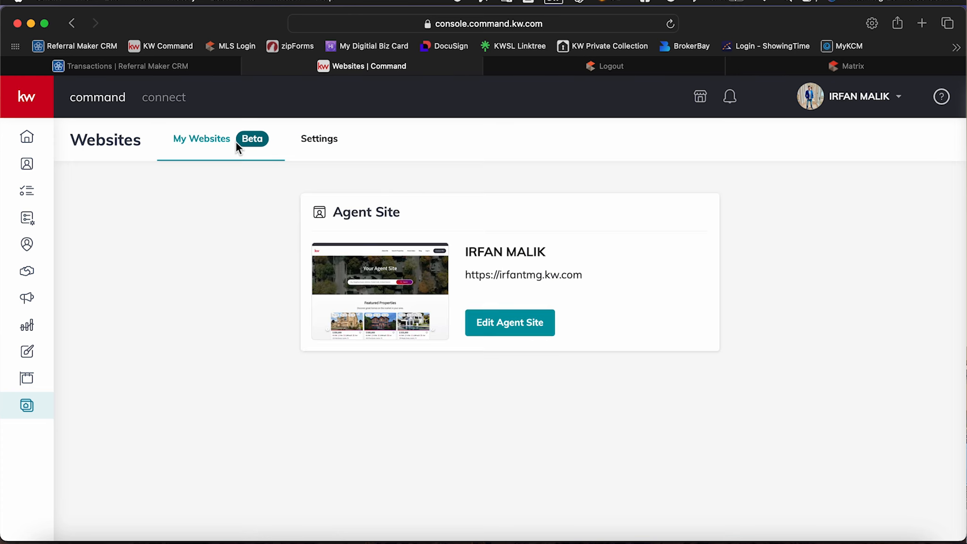
{"action": "left_click", "coordinate": [501, 330]}
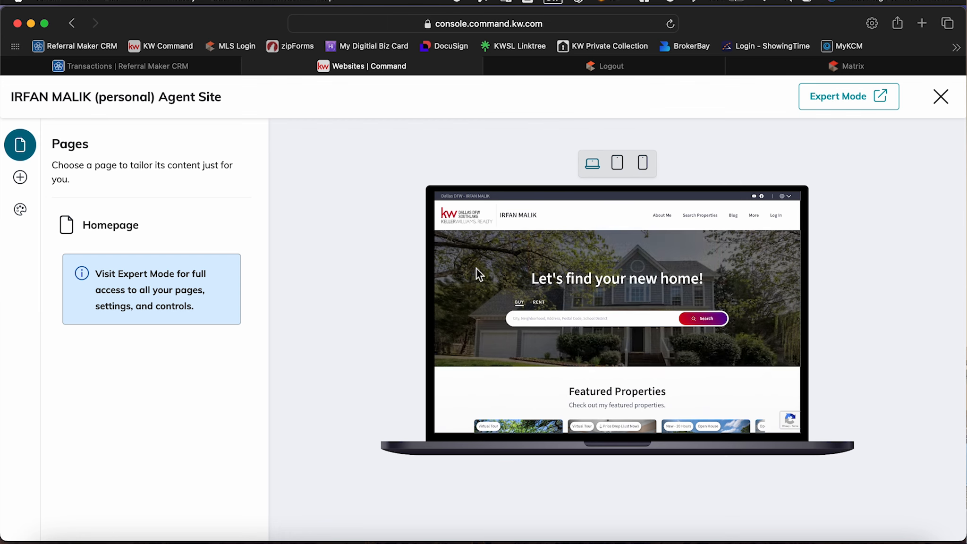
{"action": "left_click", "coordinate": [940, 99]}
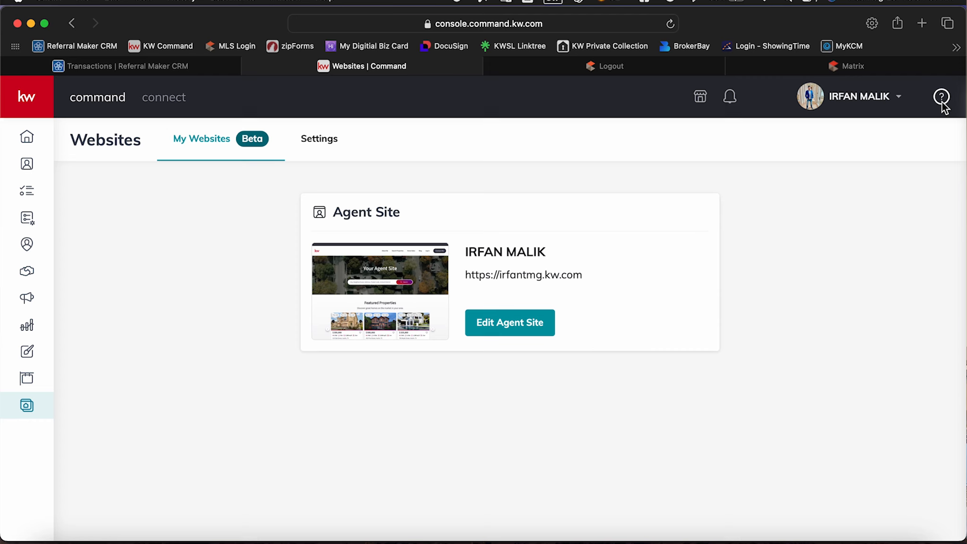
Open My Profile, look through its About Me, license and contact sections, and return to Command Websites.
{"action": "left_click", "coordinate": [889, 100]}
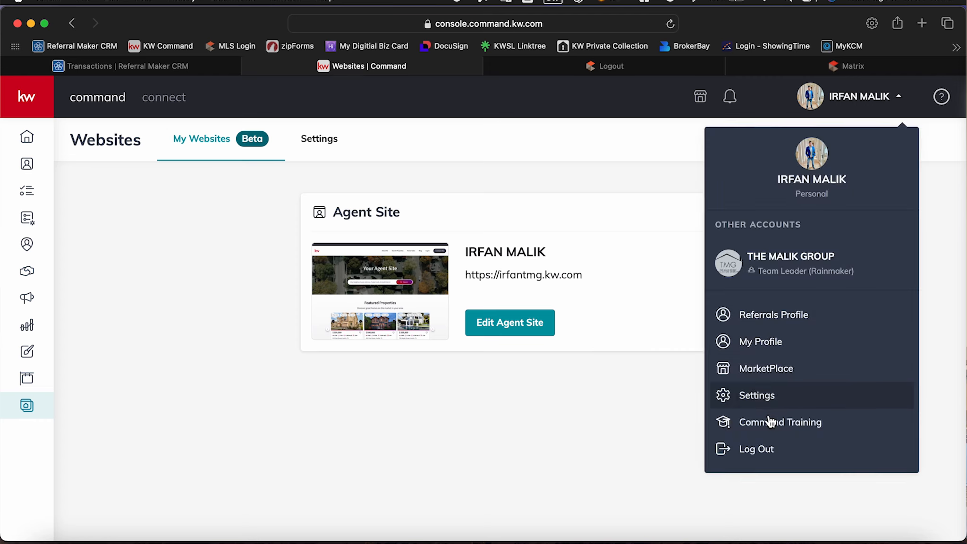
{"action": "left_click", "coordinate": [773, 341]}
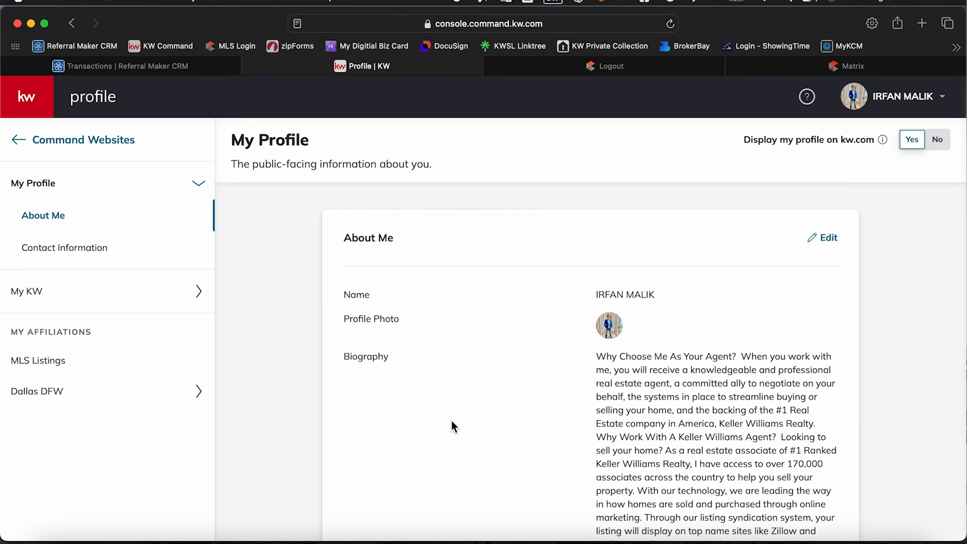
{"action": "scroll", "coordinate": [451, 420], "scroll_direction": "down", "scroll_amount": 10}
{"action": "scroll", "coordinate": [451, 425], "scroll_direction": "down", "scroll_amount": 5}
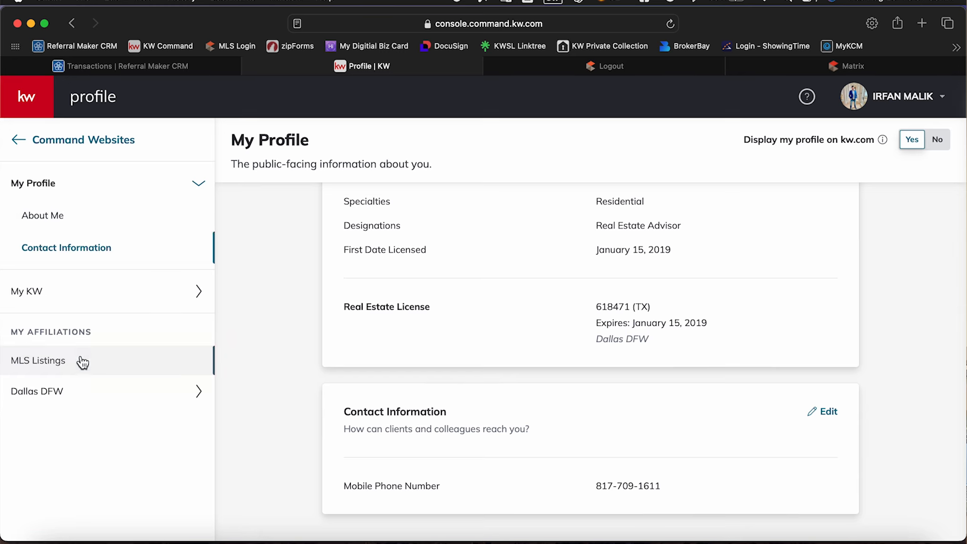
{"action": "left_click", "coordinate": [98, 226]}
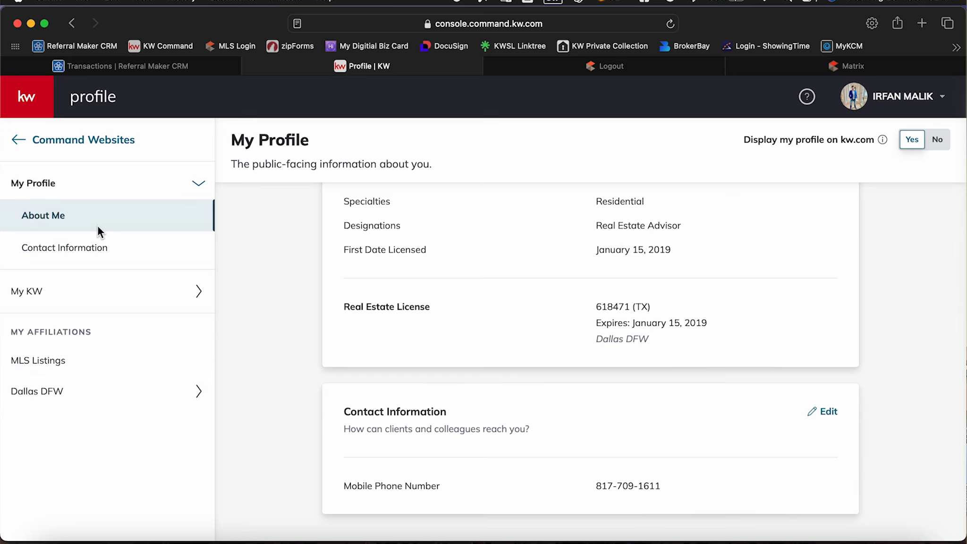
{"action": "left_click", "coordinate": [92, 247]}
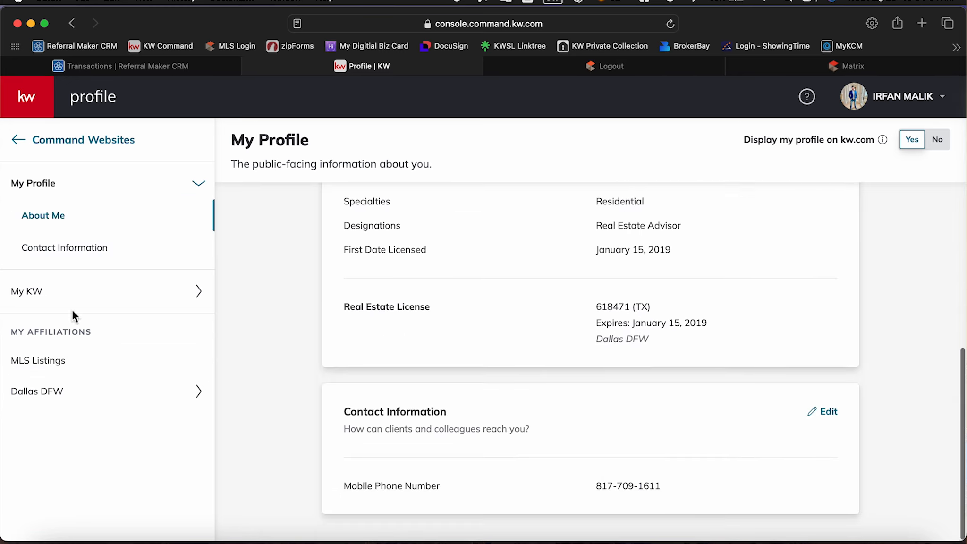
{"action": "left_click", "coordinate": [59, 145]}
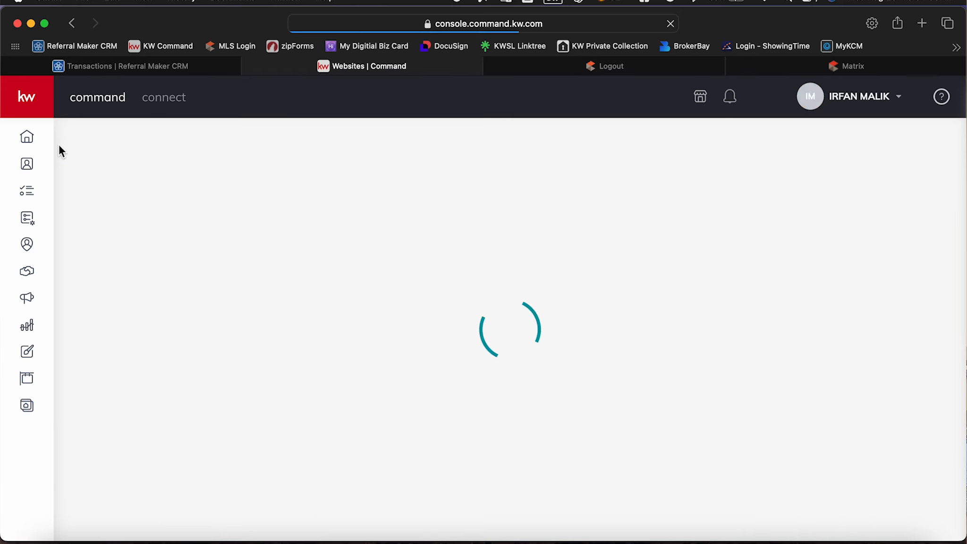
Open the account settings and look through the connected applications, marketing automation and email service integrations.
{"action": "left_click", "coordinate": [829, 106]}
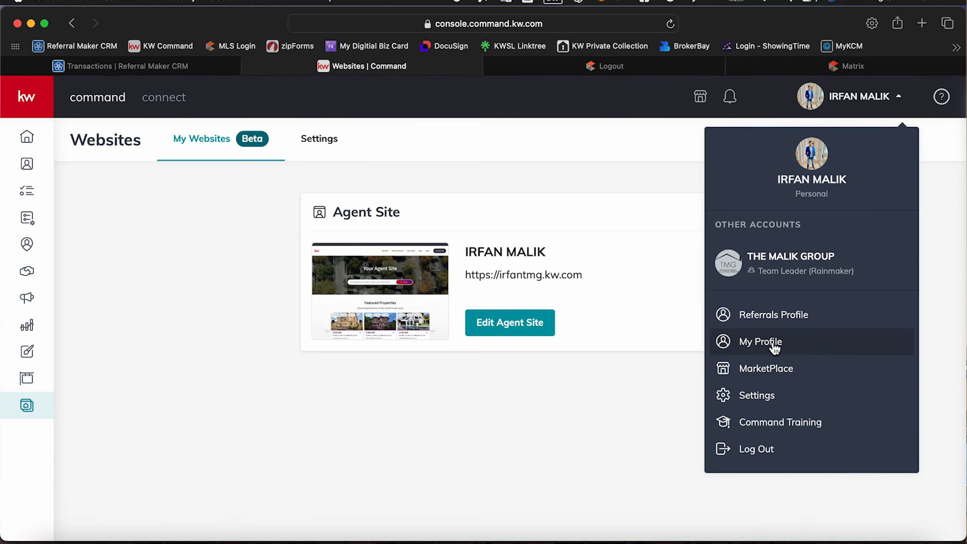
{"action": "left_click", "coordinate": [756, 396]}
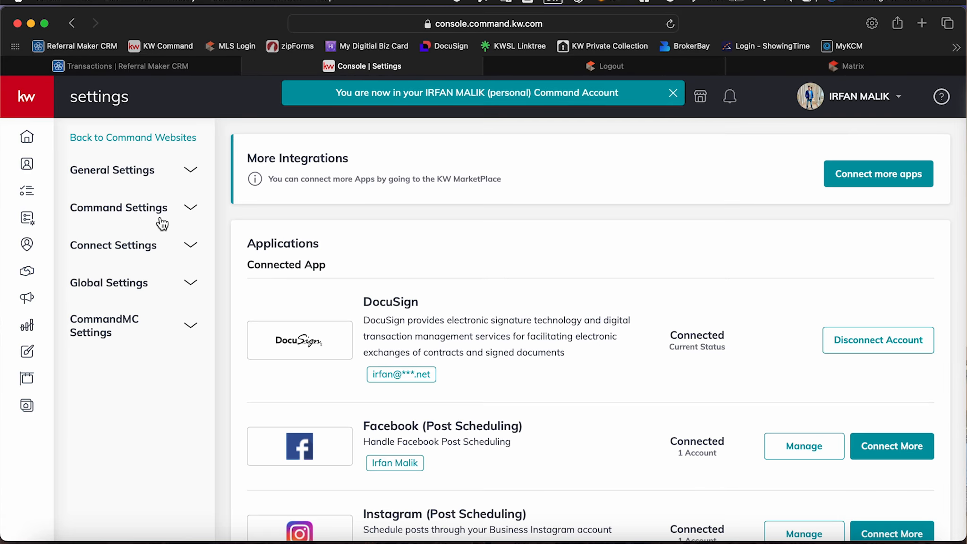
{"action": "scroll", "coordinate": [245, 250], "scroll_direction": "down", "scroll_amount": 10}
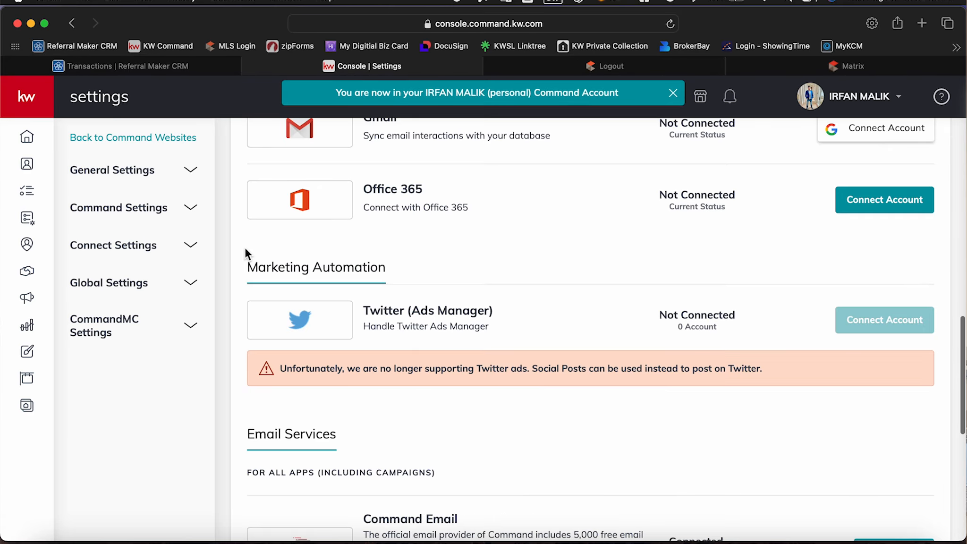
{"action": "scroll", "coordinate": [245, 250], "scroll_direction": "down", "scroll_amount": 5}
{"action": "scroll", "coordinate": [245, 247], "scroll_direction": "up", "scroll_amount": 15}
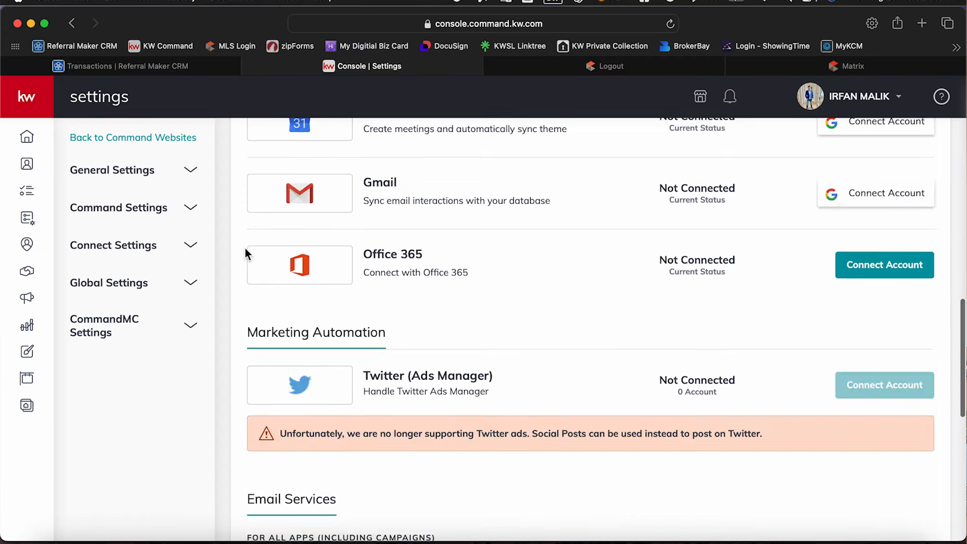
Return to the Websites area and view the Agent Site card and the Manage My Website section of its settings.
{"action": "left_click", "coordinate": [27, 405]}
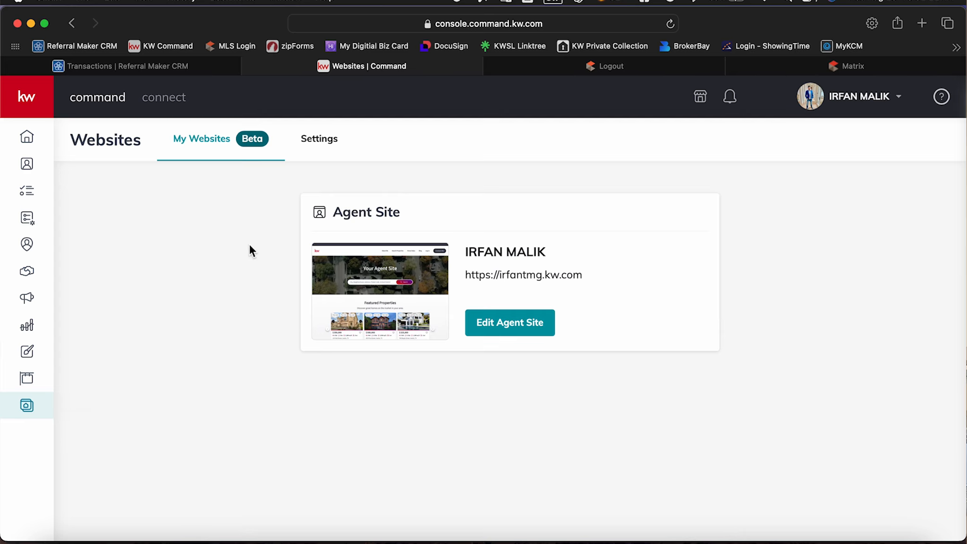
{"action": "left_click", "coordinate": [323, 143]}
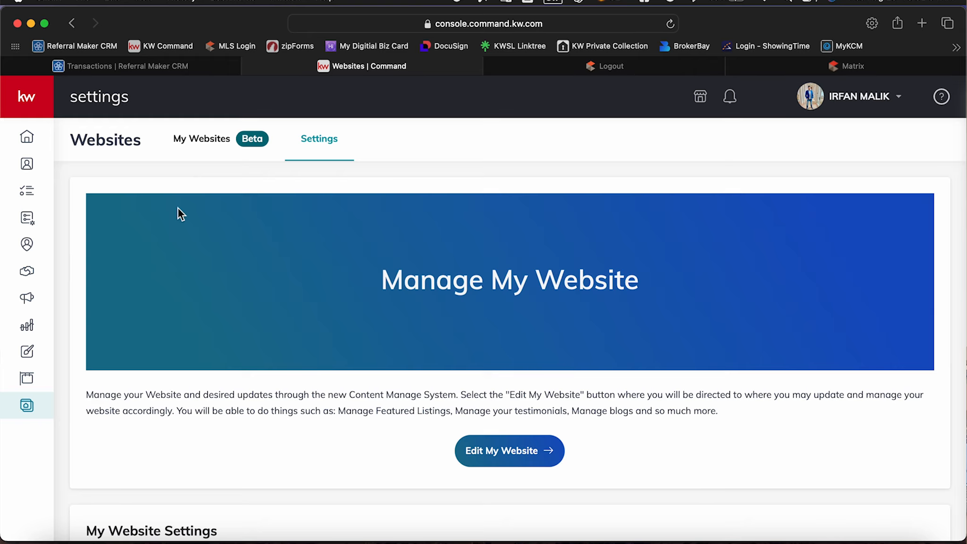
{"action": "left_click", "coordinate": [28, 416]}
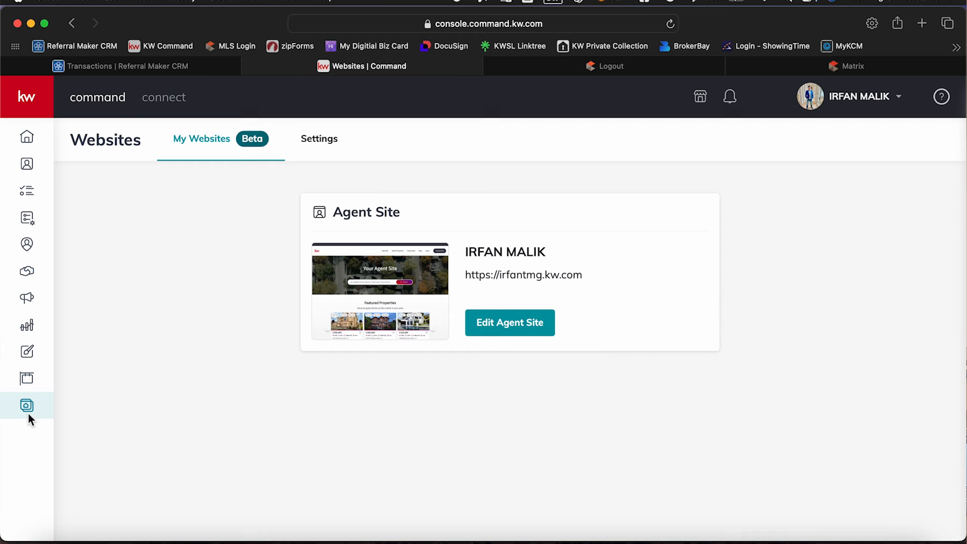
{"action": "left_click", "coordinate": [313, 148]}
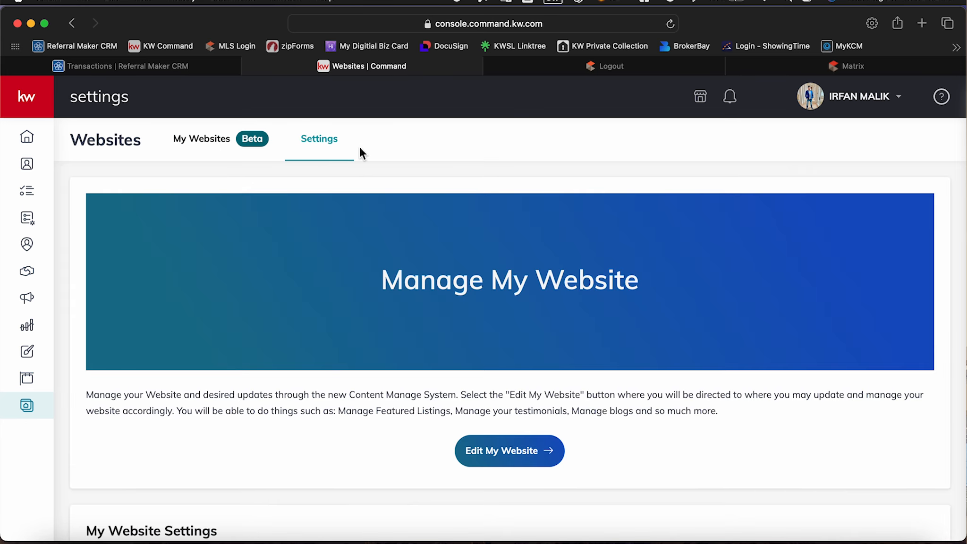
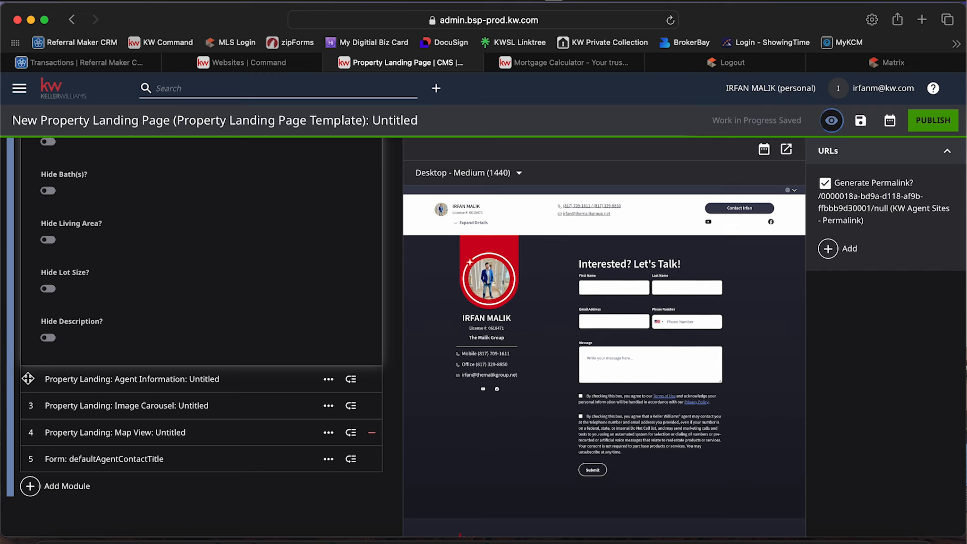
Expand the Agent Information and Image Carousel modules of the property landing page to view their contents.
{"action": "left_click", "coordinate": [29, 378]}
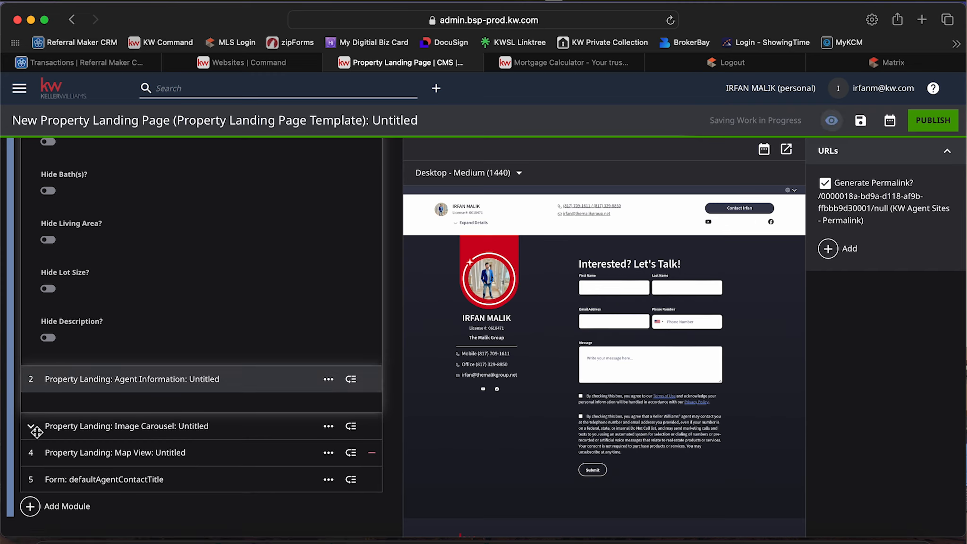
{"action": "left_click", "coordinate": [34, 425]}
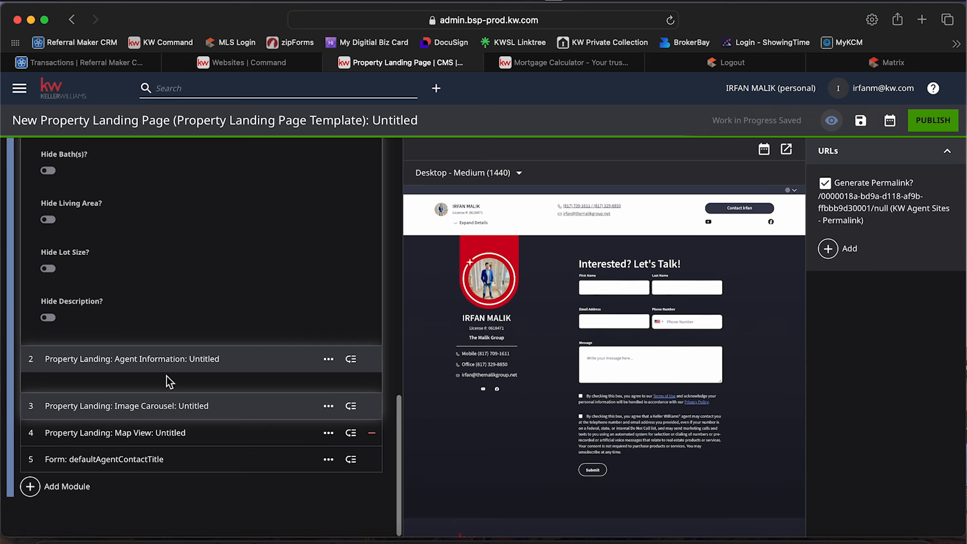
{"action": "left_click", "coordinate": [31, 363]}
{"action": "left_click", "coordinate": [37, 378]}
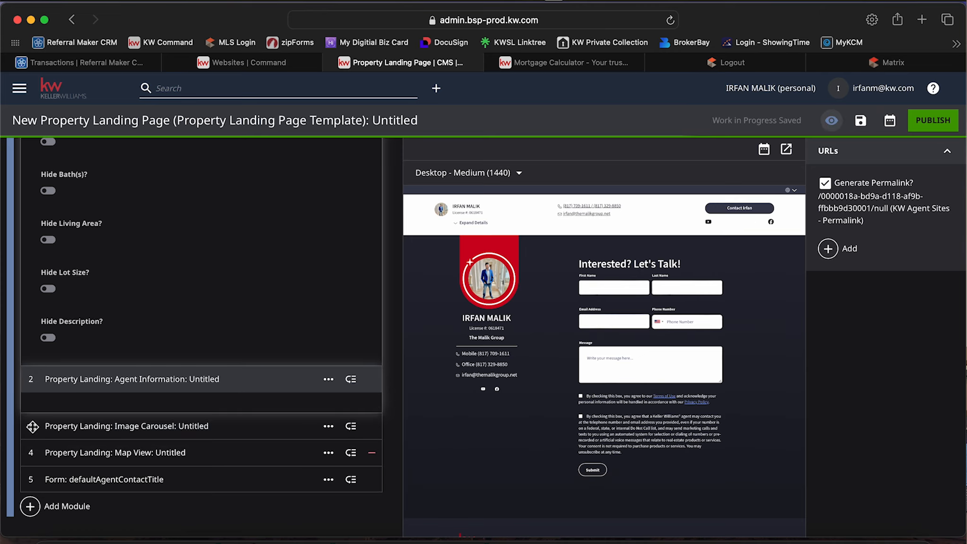
{"action": "left_click", "coordinate": [31, 427]}
Open the landing page's Featured Listing field for searching by address or MLS.
{"action": "scroll", "coordinate": [151, 440], "scroll_direction": "up", "scroll_amount": 1}
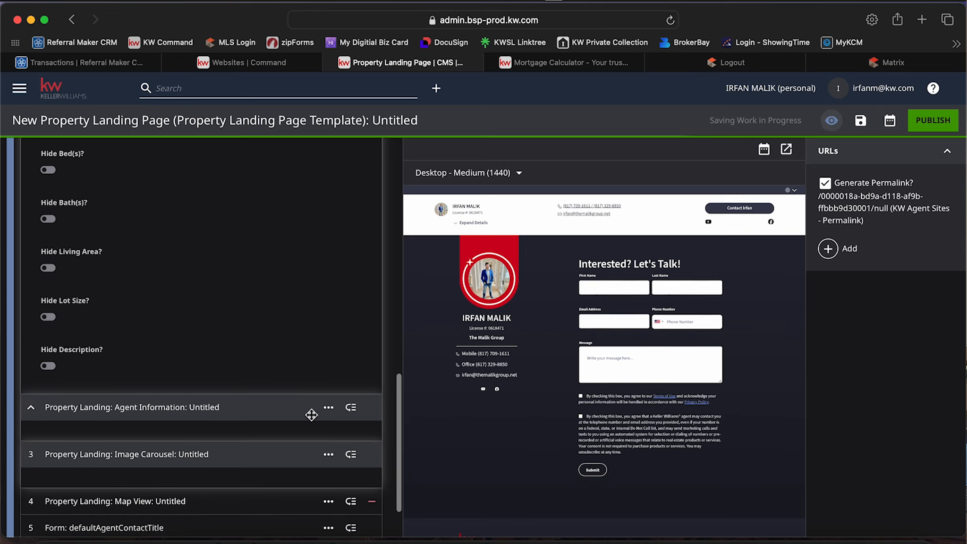
{"action": "scroll", "coordinate": [247, 364], "scroll_direction": "up", "scroll_amount": 10}
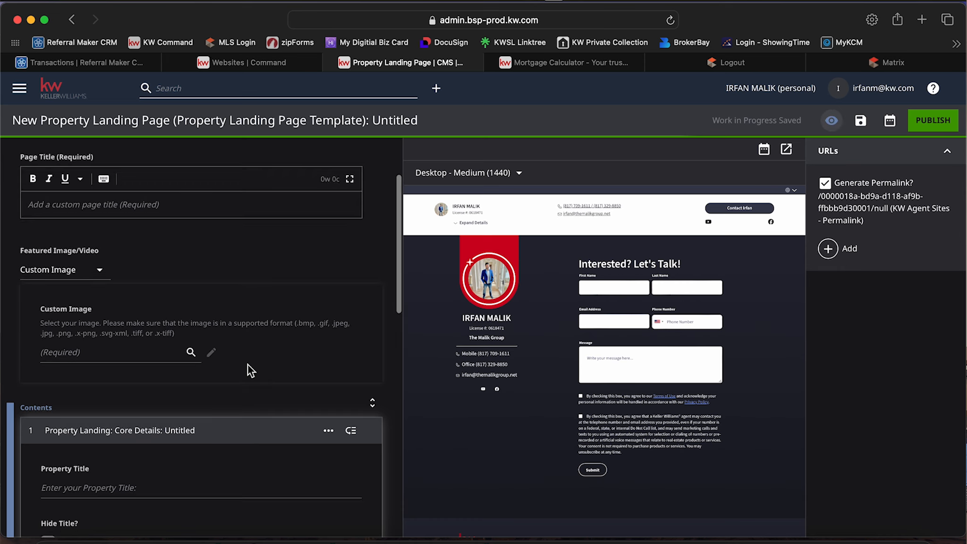
{"action": "scroll", "coordinate": [248, 364], "scroll_direction": "up", "scroll_amount": 5}
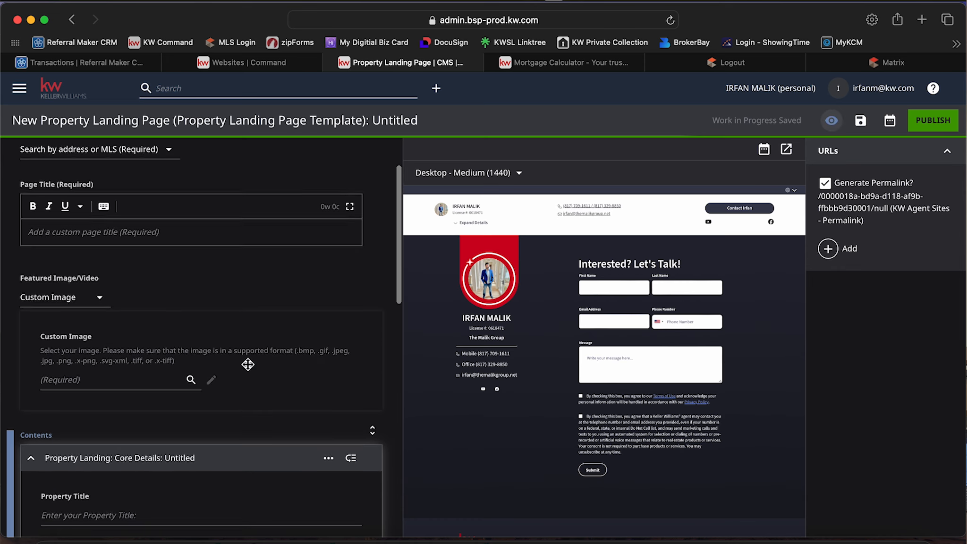
{"action": "scroll", "coordinate": [247, 364], "scroll_direction": "up", "scroll_amount": 3}
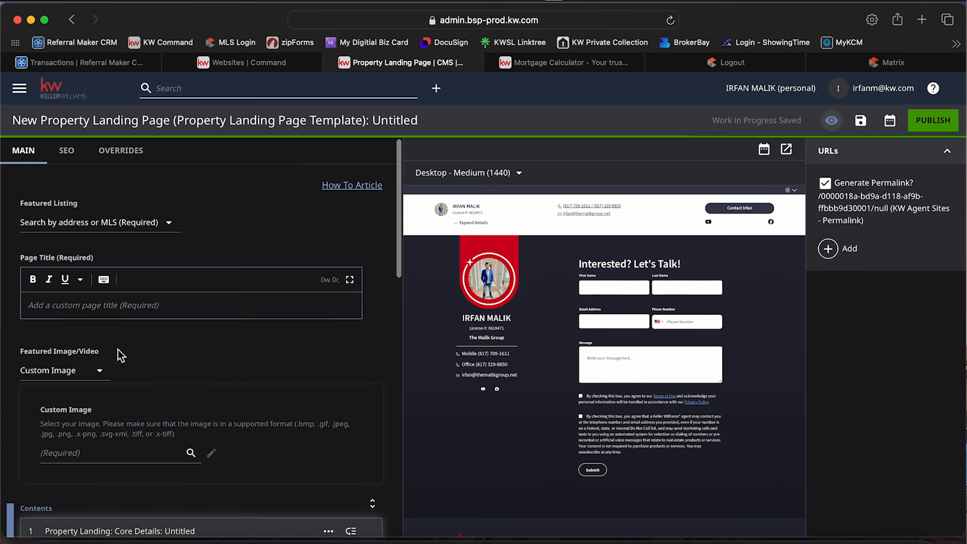
{"action": "left_click", "coordinate": [117, 222]}
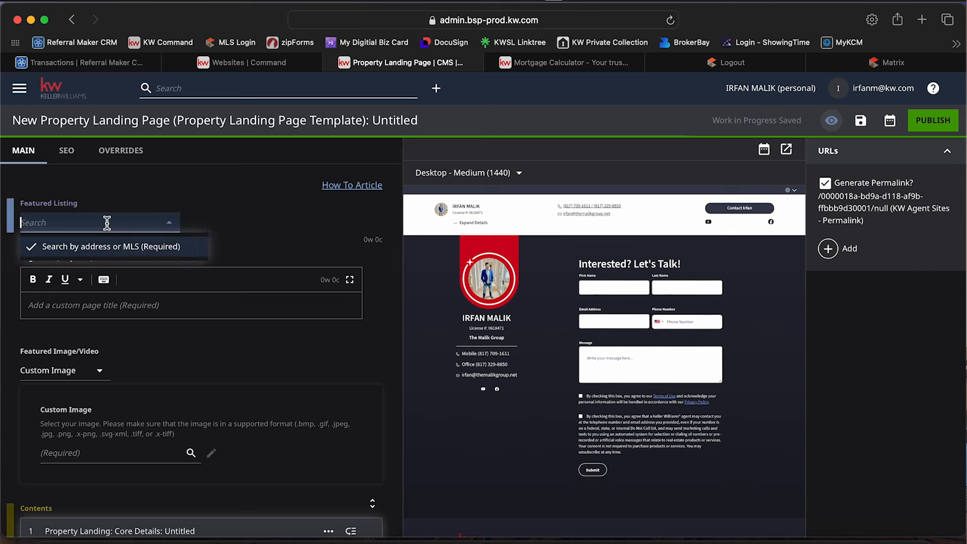
{"action": "left_click", "coordinate": [108, 227]}
{"action": "left_click", "coordinate": [109, 227]}
Close the old Matrix page, sign in to the NTREIS MLS with the saved username and password, and open Matrix.
{"action": "left_click", "coordinate": [839, 62]}
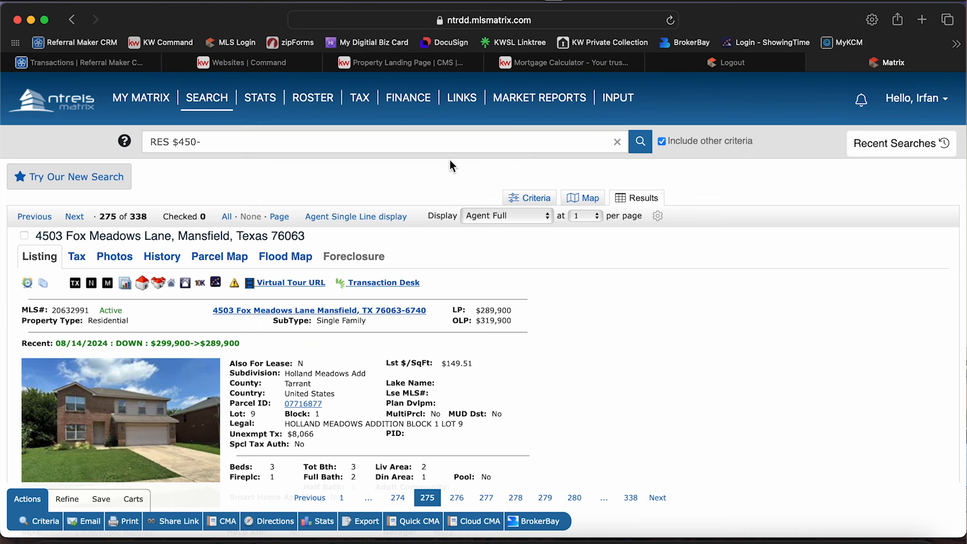
{"action": "key", "text": "super+w"}
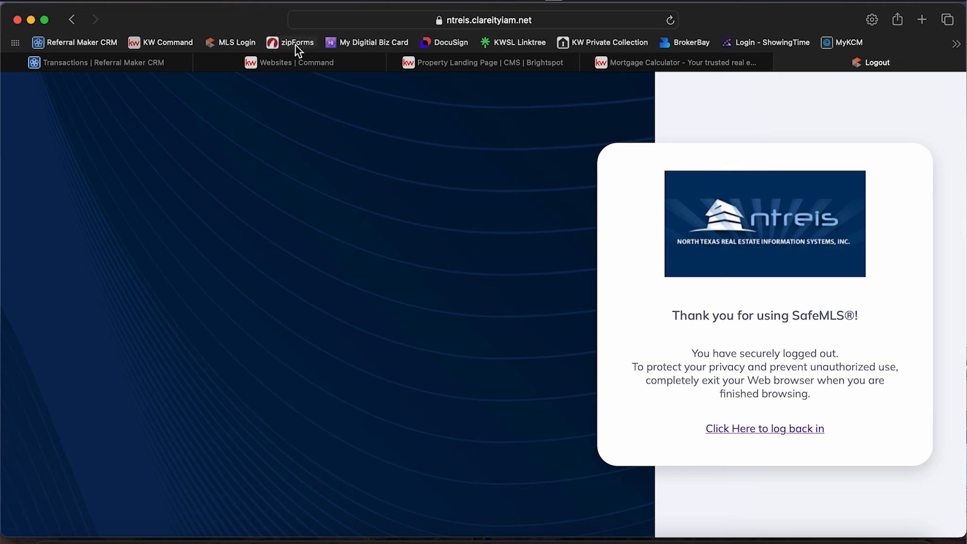
{"action": "left_click", "coordinate": [241, 45]}
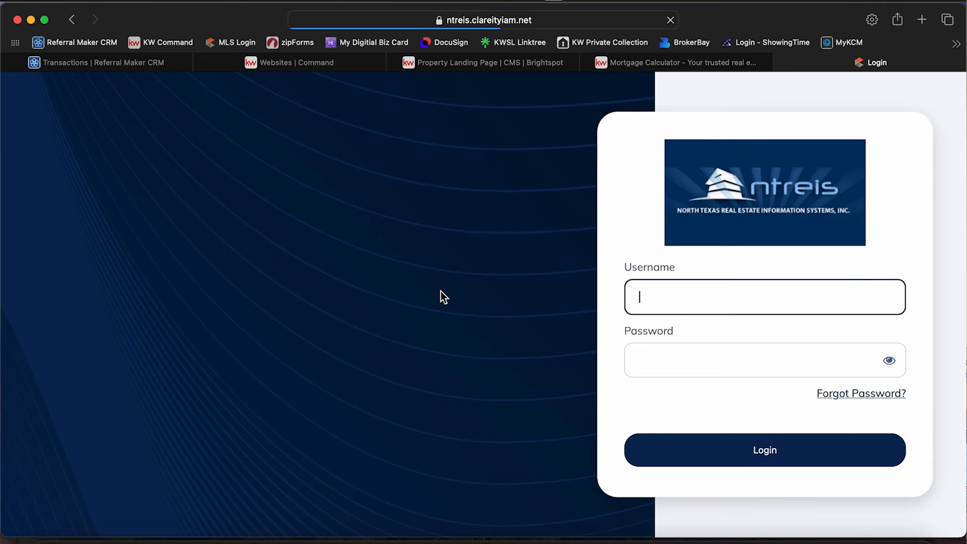
{"action": "left_click", "coordinate": [687, 335]}
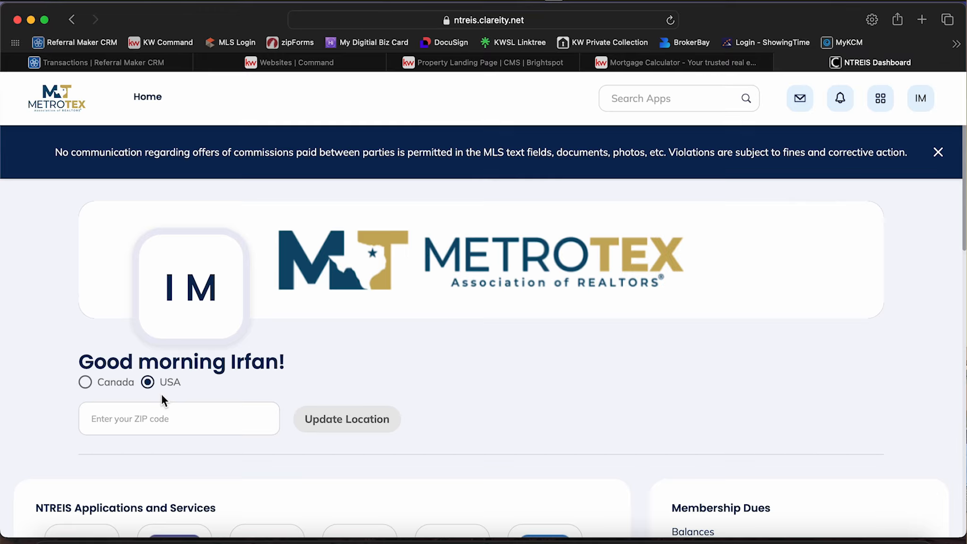
{"action": "left_click", "coordinate": [76, 504]}
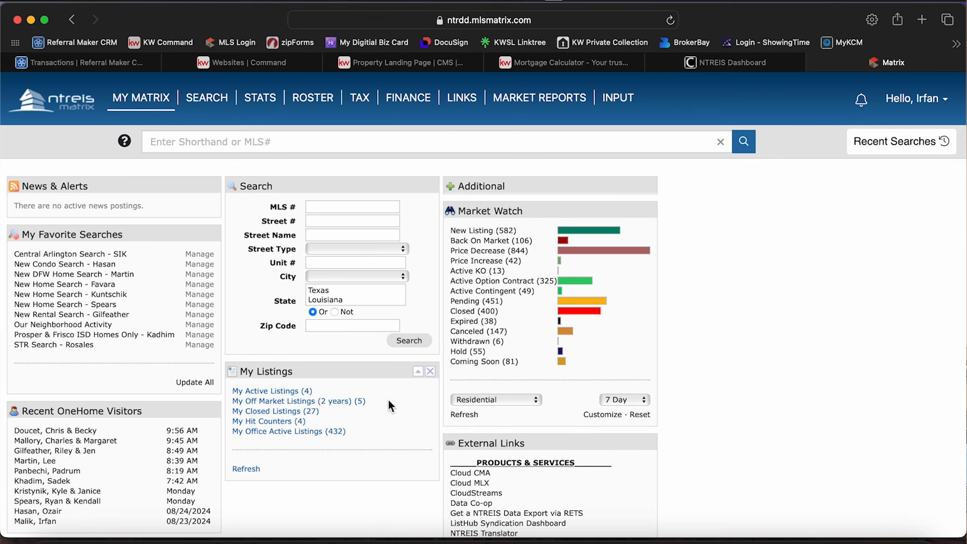
List the office's active listings in Matrix and sort them by current price from highest to lowest.
{"action": "left_click", "coordinate": [301, 433]}
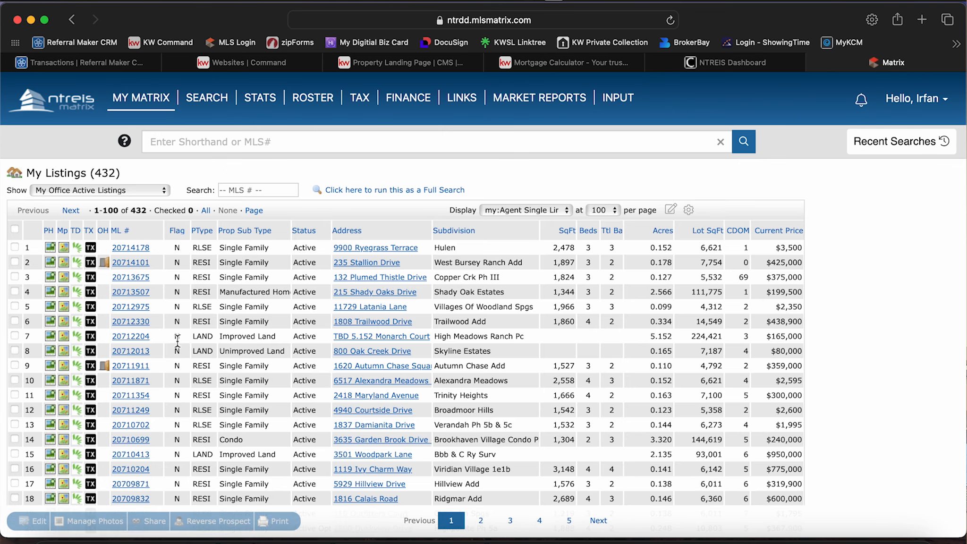
{"action": "left_click", "coordinate": [772, 233]}
{"action": "left_click", "coordinate": [770, 231]}
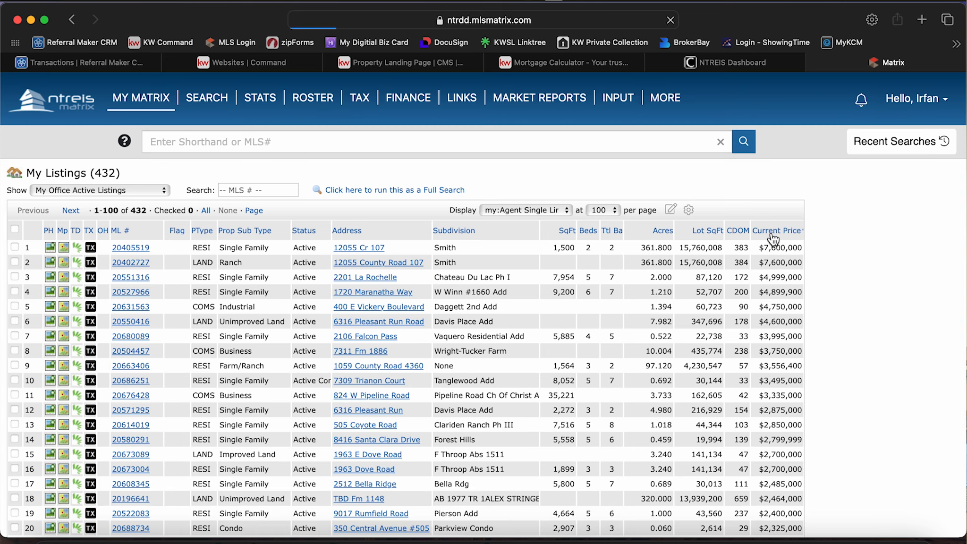
Open the full details of the active residential listing with MLS number 20682769.
{"action": "scroll", "coordinate": [144, 399], "scroll_direction": "down", "scroll_amount": 15}
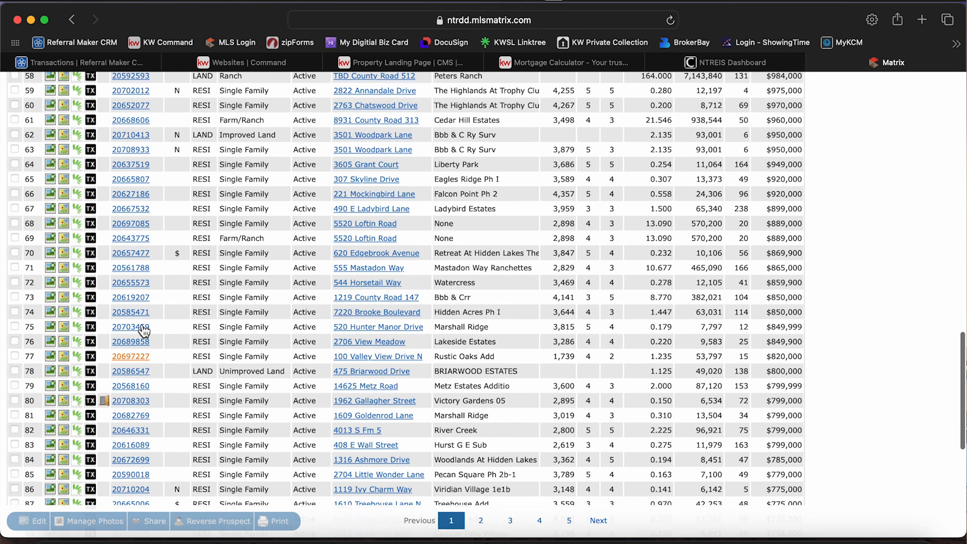
{"action": "left_click", "coordinate": [132, 389]}
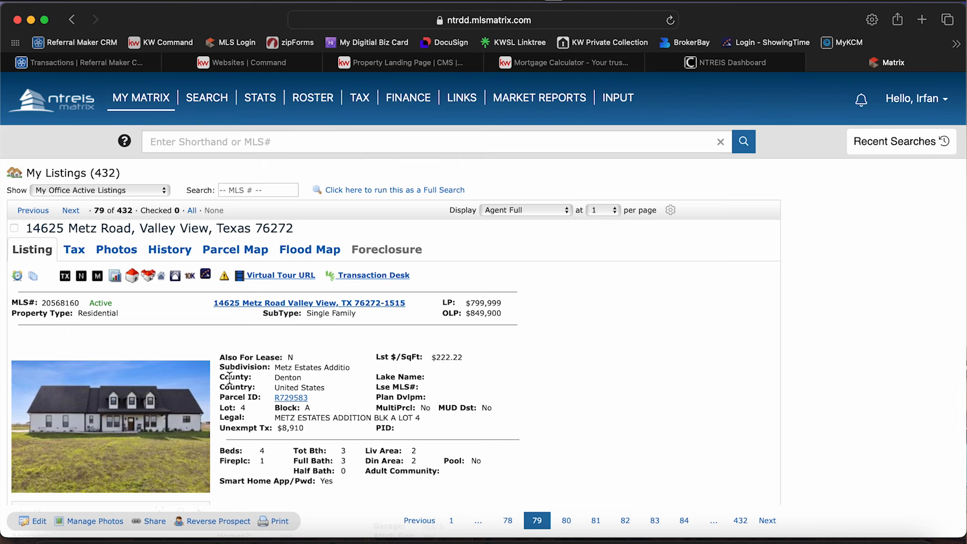
{"action": "key", "text": "Right"}
{"action": "key", "text": "Right"}
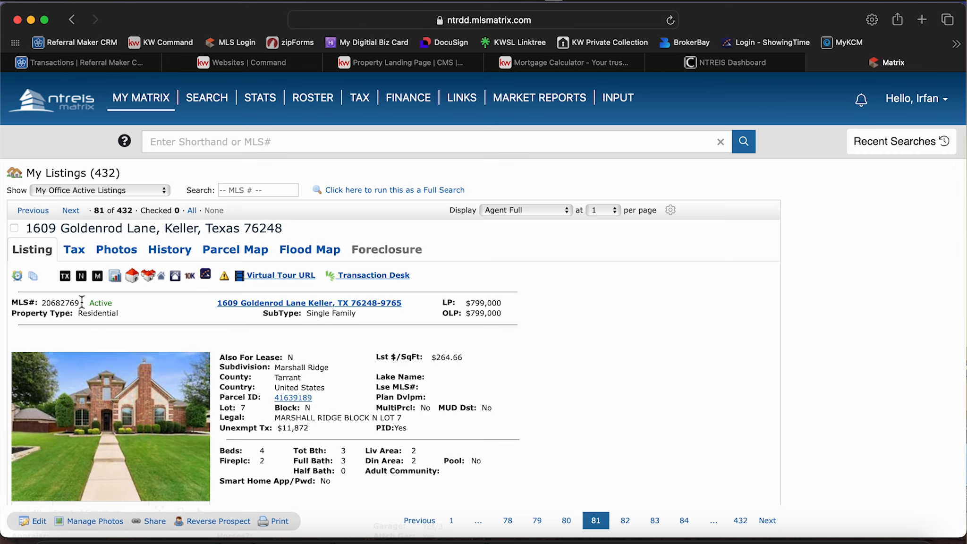
Copy the listing's MLS number and use it to select listing 20682769 as the landing page's Featured Listing.
{"action": "double_click", "coordinate": [60, 305]}
{"action": "key", "text": "super+c"}
{"action": "key", "text": "ctrl+shift+Tab"}
{"action": "key", "text": "ctrl+shift+Tab"}
{"action": "key", "text": "ctrl+shift+Tab"}
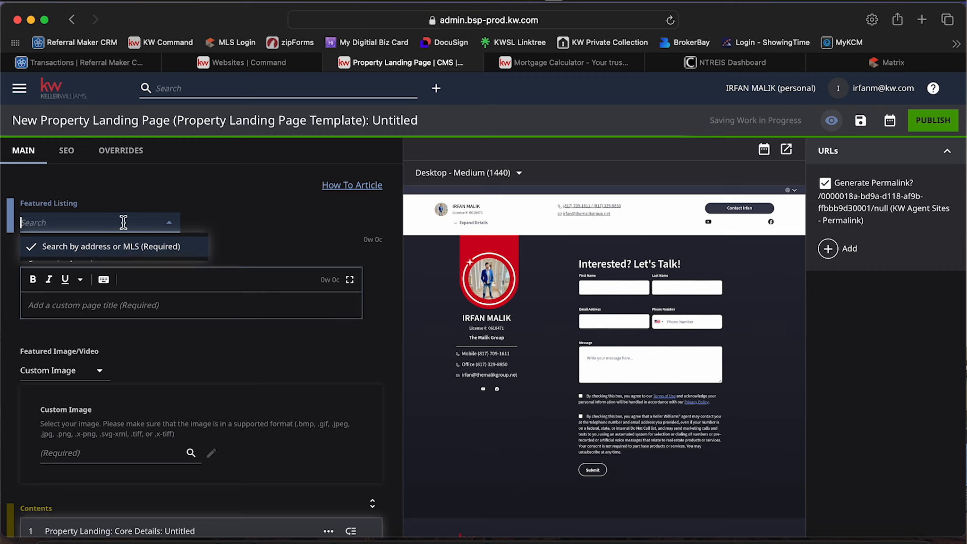
{"action": "key", "text": "super+v"}
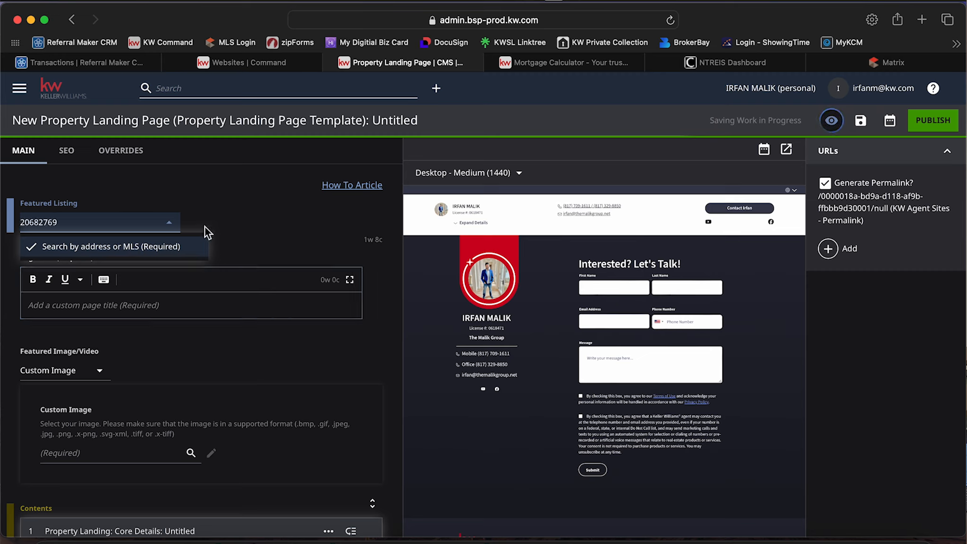
{"action": "left_click", "coordinate": [283, 219]}
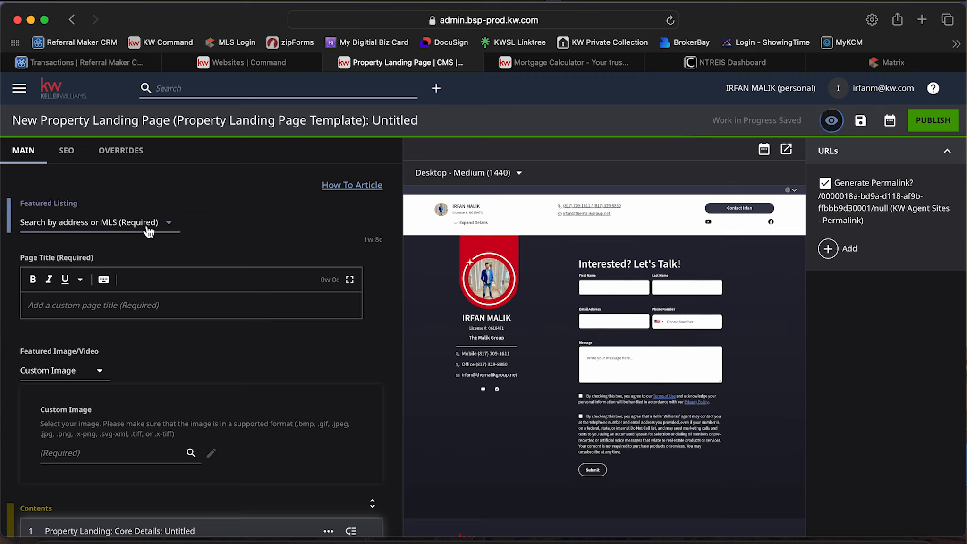
{"action": "left_click", "coordinate": [149, 231]}
{"action": "left_click", "coordinate": [117, 271]}
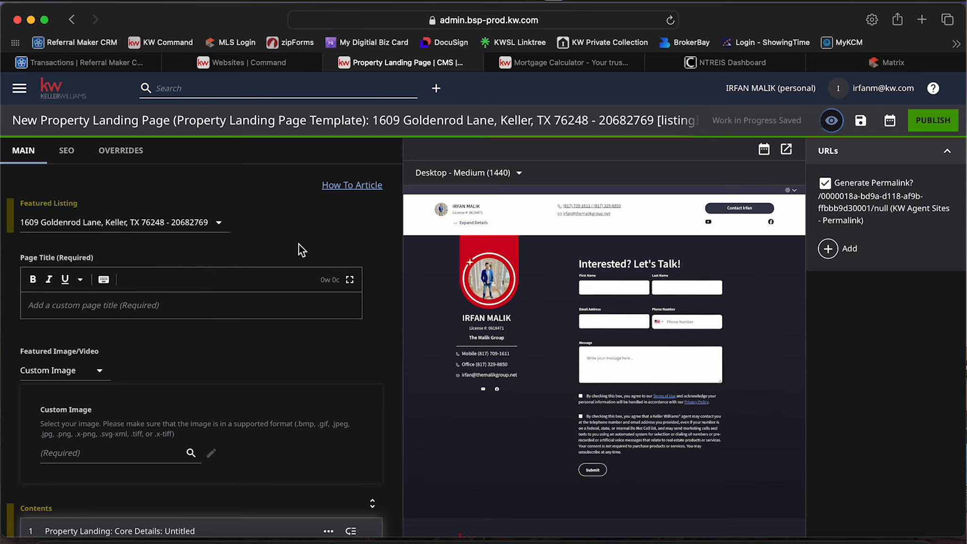
Set the landing page's Page Title to the featured property's street address, city, state and ZIP code.
{"action": "scroll", "coordinate": [299, 244], "scroll_direction": "down", "scroll_amount": 2}
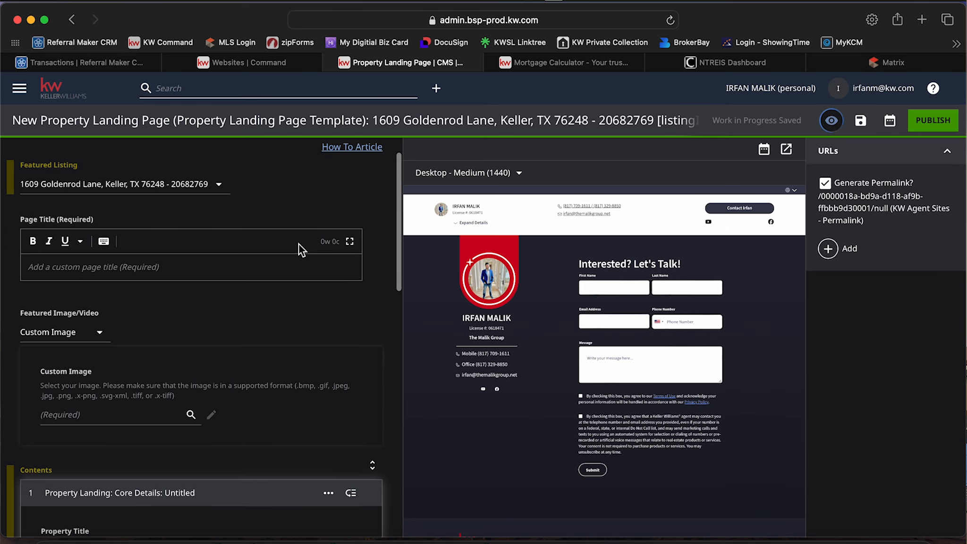
{"action": "left_click", "coordinate": [285, 265]}
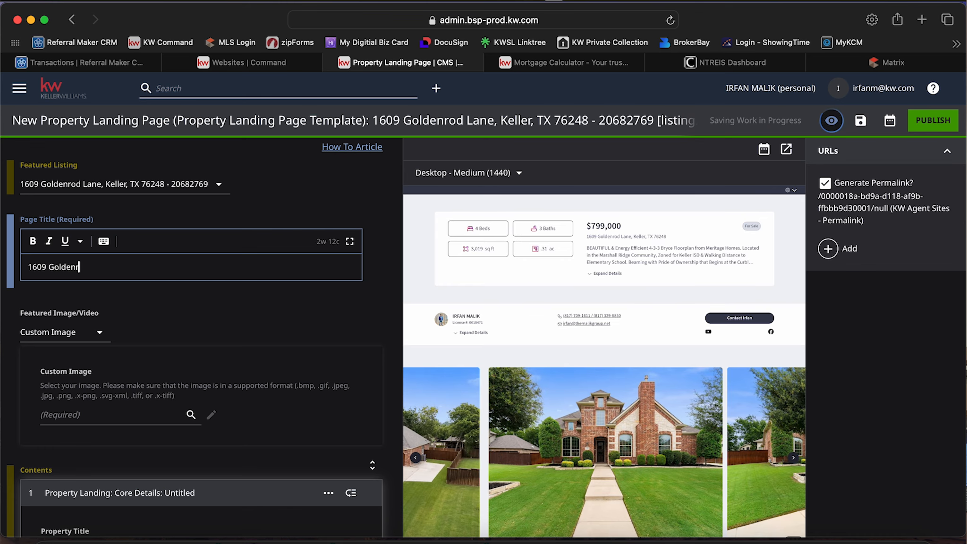
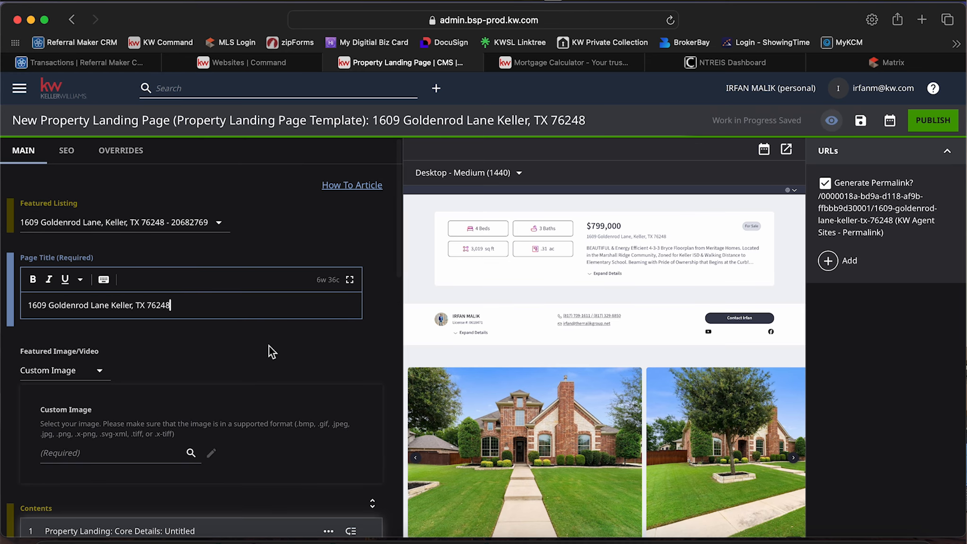
{"action": "left_click", "coordinate": [269, 341]}
Review the Custom Image section and Featured Listing options, check the source listing in Matrix, and return to the landing page editor.
{"action": "scroll", "coordinate": [193, 363], "scroll_direction": "down", "scroll_amount": 3}
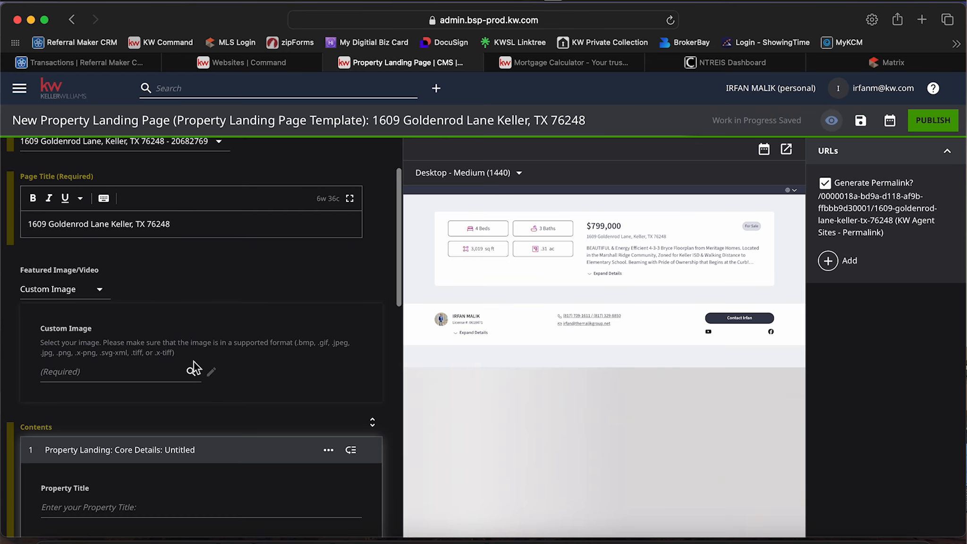
{"action": "scroll", "coordinate": [337, 361], "scroll_direction": "down", "scroll_amount": 2}
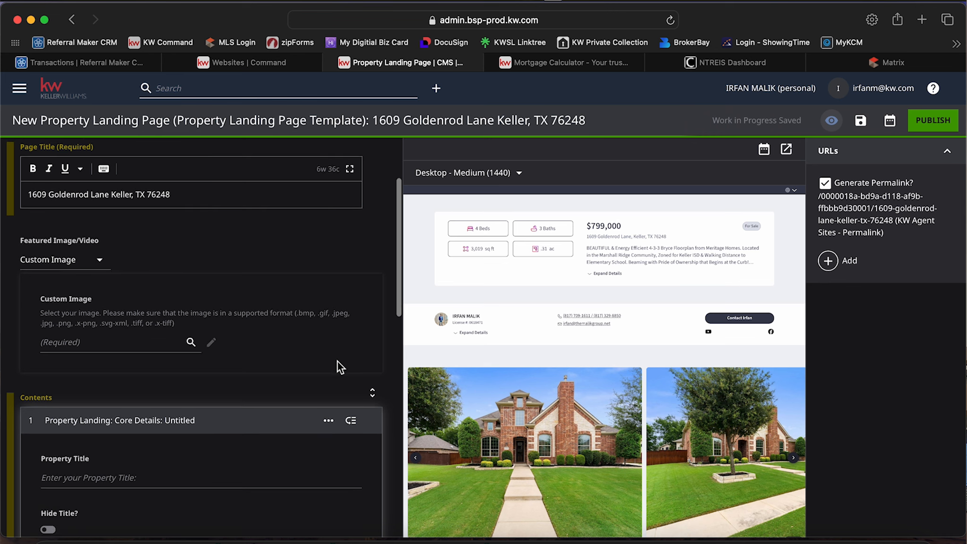
{"action": "scroll", "coordinate": [320, 359], "scroll_direction": "up", "scroll_amount": 5}
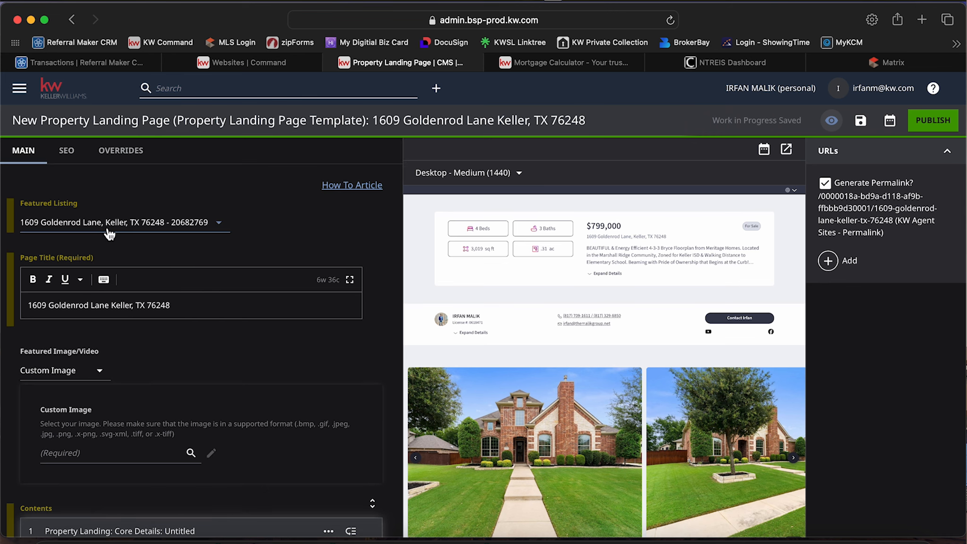
{"action": "left_click", "coordinate": [222, 226]}
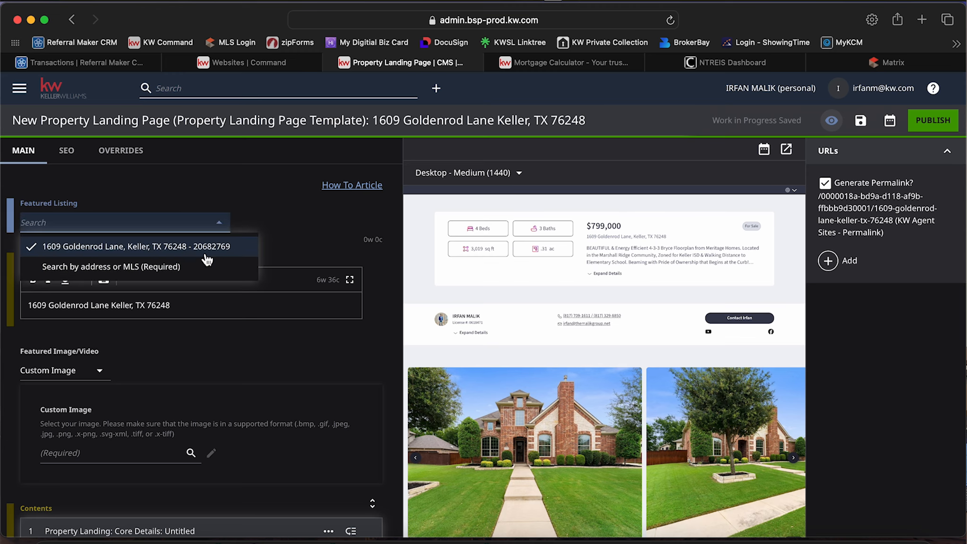
{"action": "left_click", "coordinate": [258, 218]}
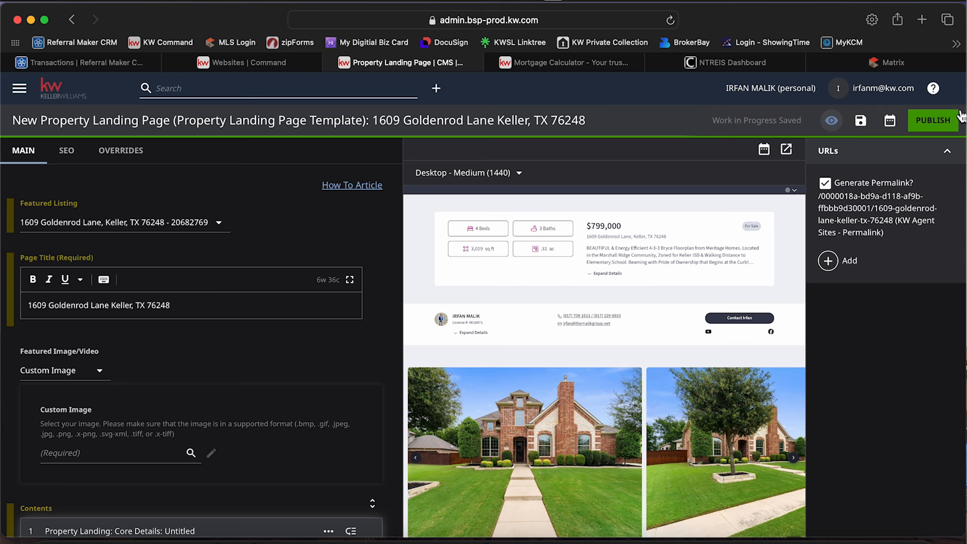
{"action": "left_click", "coordinate": [924, 62]}
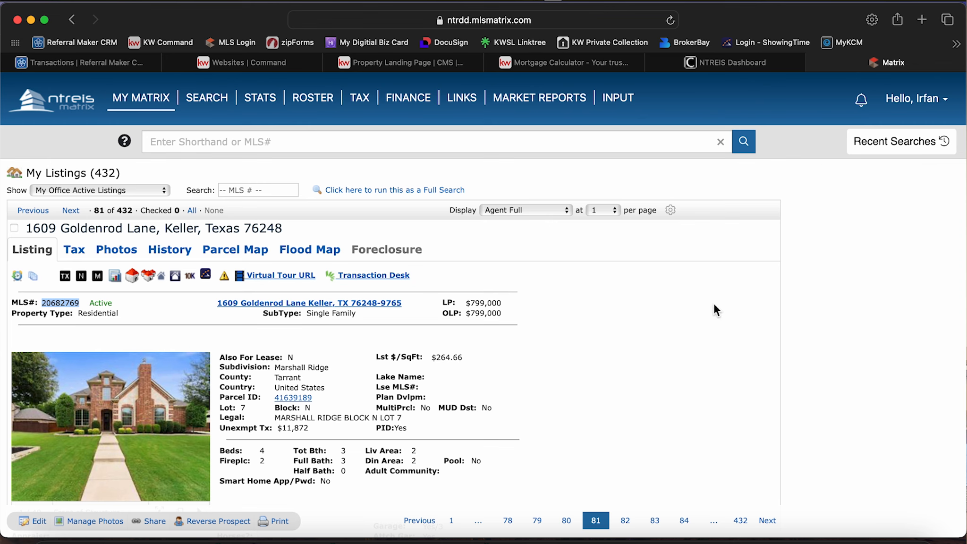
{"action": "left_click", "coordinate": [399, 69]}
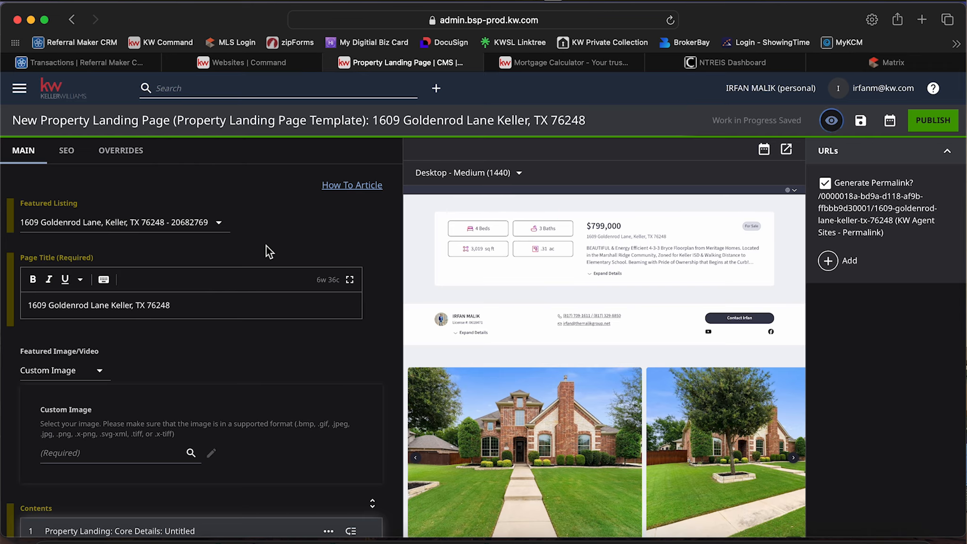
Review the landing page preview from the property summary through the photo carousel and map down to the contact form.
{"action": "scroll", "coordinate": [275, 289], "scroll_direction": "down", "scroll_amount": 1}
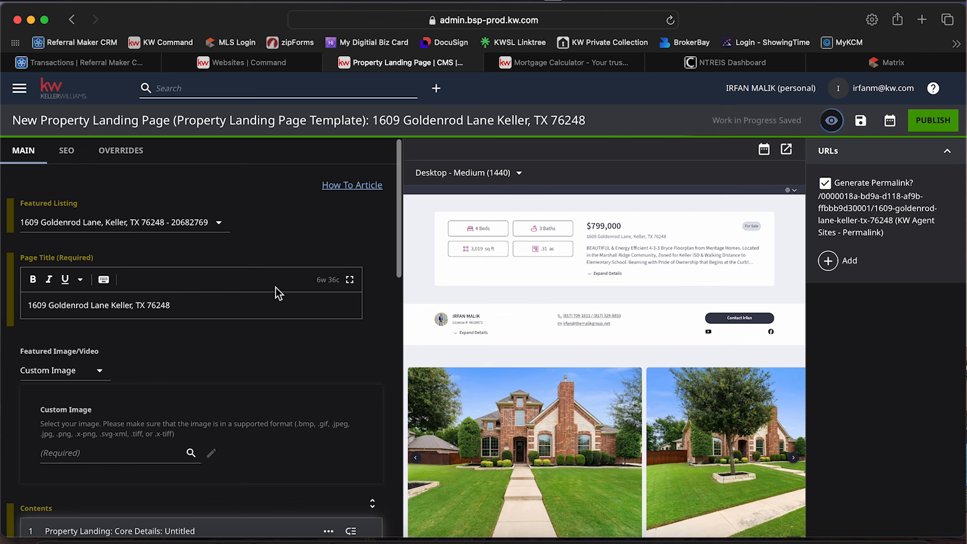
{"action": "scroll", "coordinate": [271, 324], "scroll_direction": "down", "scroll_amount": 5}
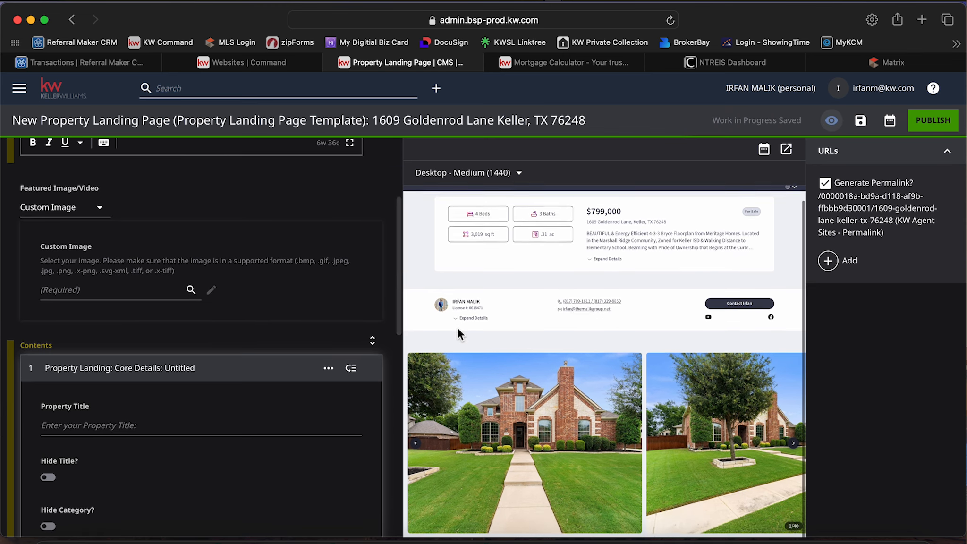
{"action": "scroll", "coordinate": [458, 327], "scroll_direction": "down", "scroll_amount": 8}
{"action": "scroll", "coordinate": [461, 335], "scroll_direction": "down", "scroll_amount": 3}
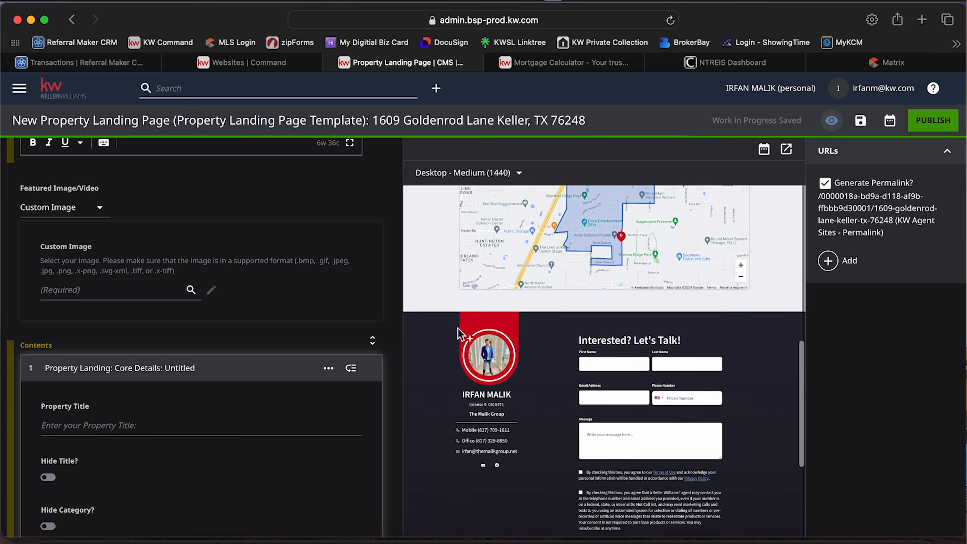
{"action": "scroll", "coordinate": [451, 322], "scroll_direction": "up", "scroll_amount": 10}
{"action": "scroll", "coordinate": [335, 369], "scroll_direction": "down", "scroll_amount": 5}
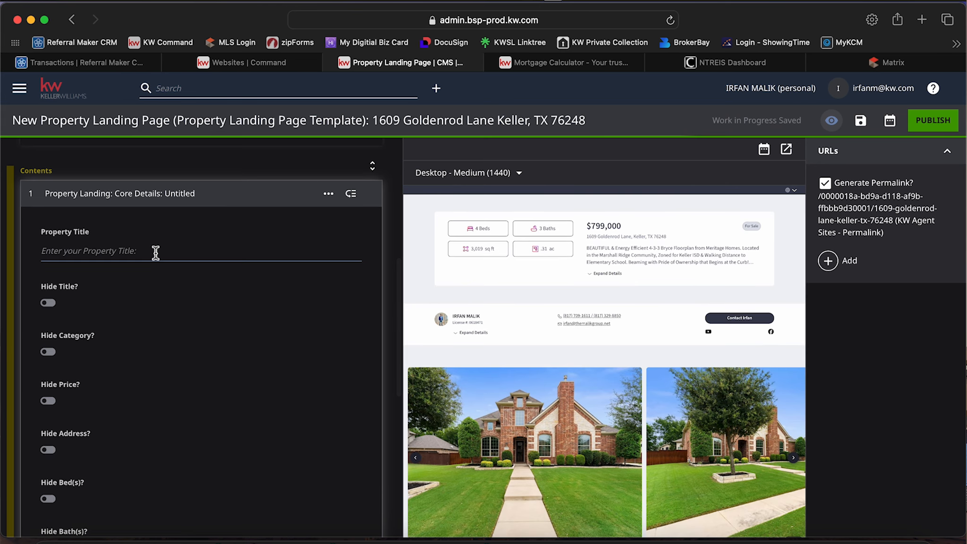
Review the Core Details module's title and hide options, and collapse the Agent Information and Image Carousel modules.
{"action": "left_click", "coordinate": [155, 253]}
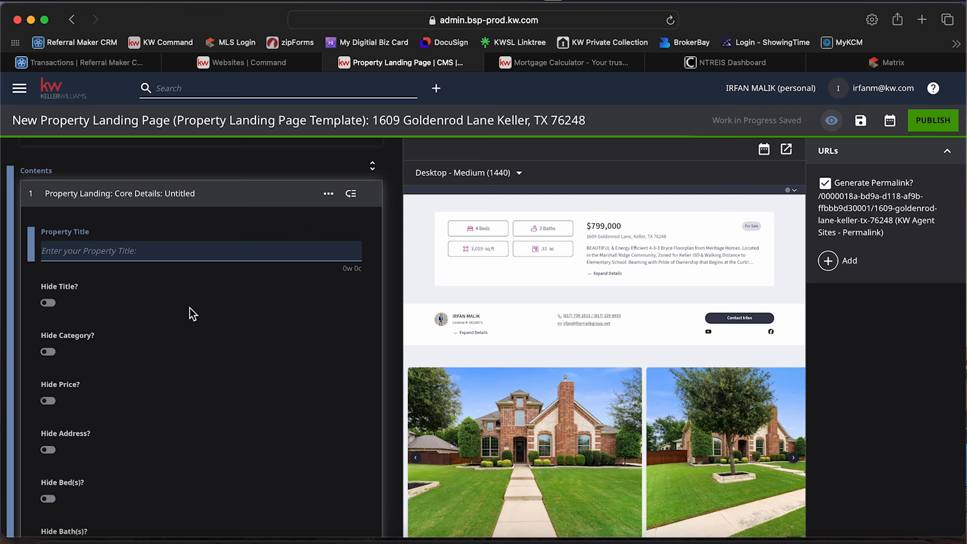
{"action": "scroll", "coordinate": [190, 308], "scroll_direction": "down", "scroll_amount": 10}
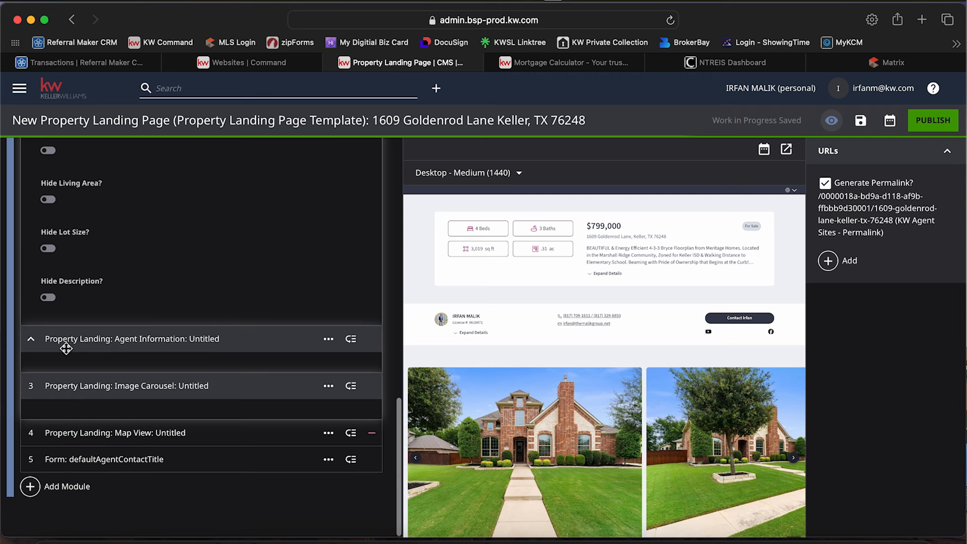
{"action": "left_click", "coordinate": [43, 352]}
{"action": "left_click", "coordinate": [33, 369]}
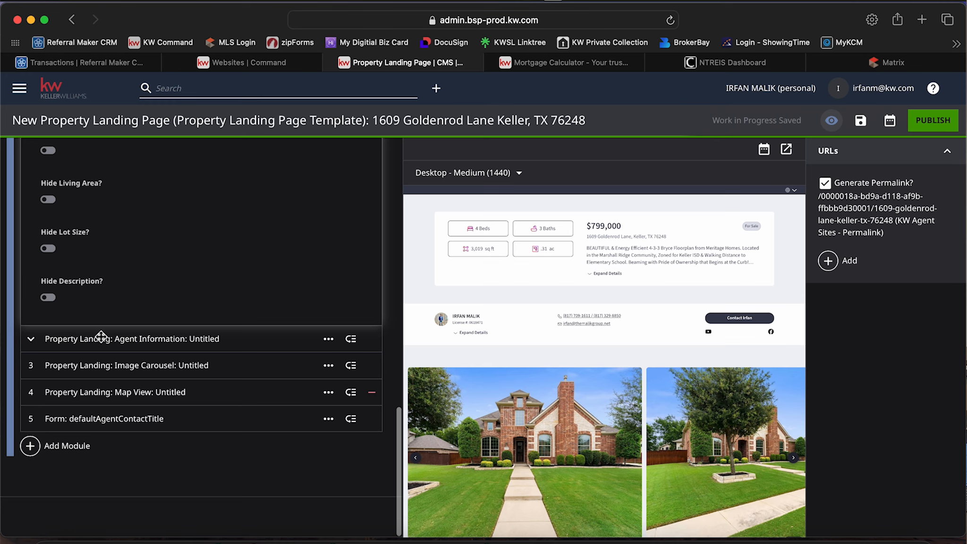
{"action": "scroll", "coordinate": [99, 333], "scroll_direction": "up", "scroll_amount": 10}
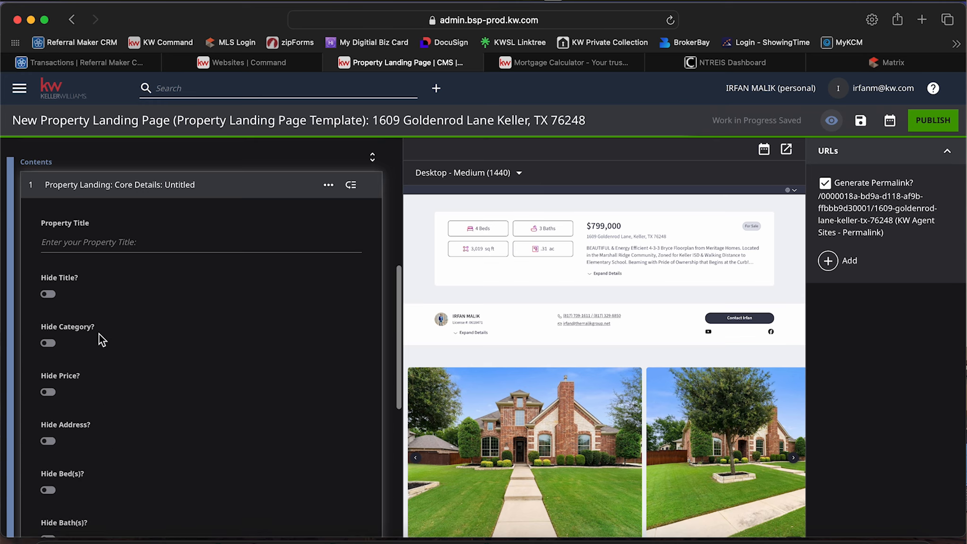
{"action": "scroll", "coordinate": [99, 334], "scroll_direction": "up", "scroll_amount": 4}
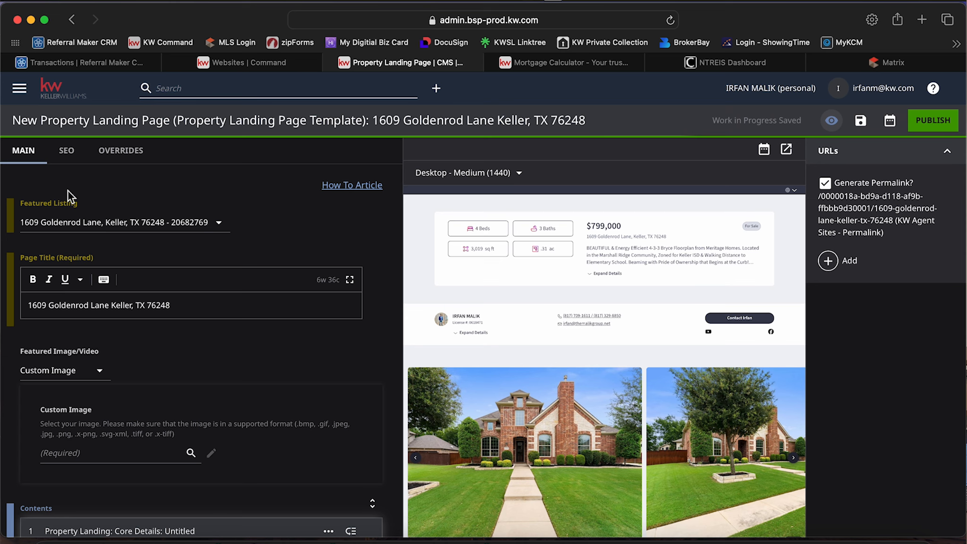
{"action": "scroll", "coordinate": [489, 310], "scroll_direction": "down", "scroll_amount": 1}
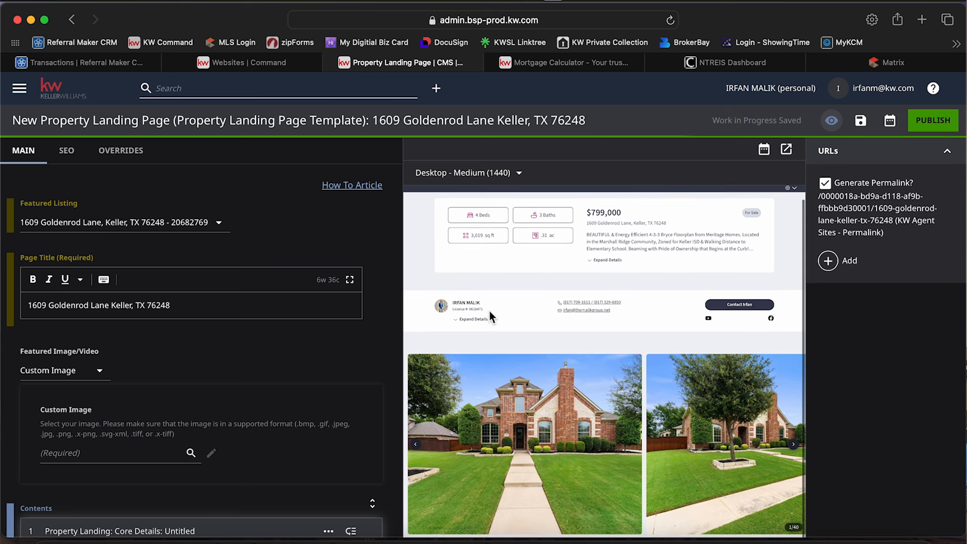
{"action": "scroll", "coordinate": [490, 312], "scroll_direction": "up", "scroll_amount": 1}
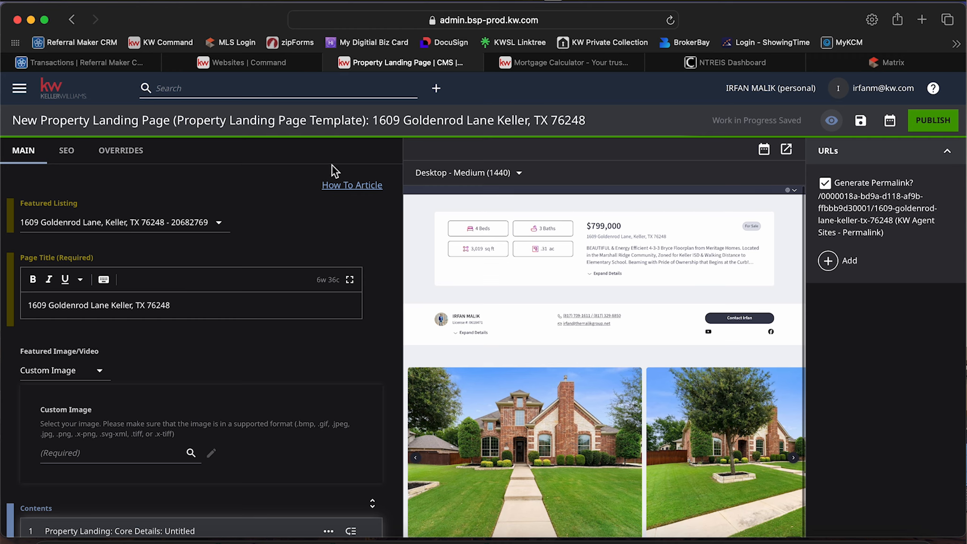
Open the How To Article for single property landing pages and read its Access instructions through choosing the Property Landing Page Template.
{"action": "left_click", "coordinate": [352, 191]}
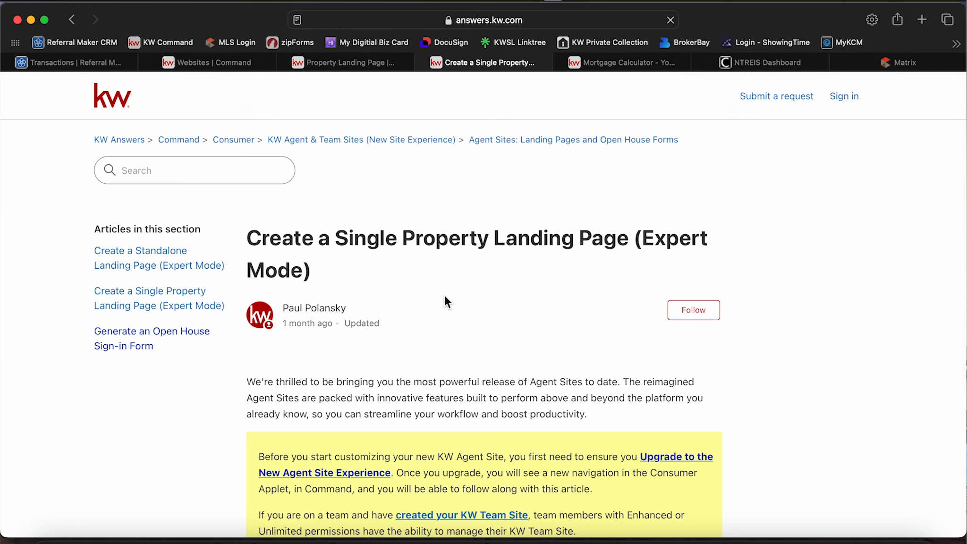
{"action": "scroll", "coordinate": [464, 339], "scroll_direction": "down", "scroll_amount": 3}
{"action": "scroll", "coordinate": [464, 341], "scroll_direction": "down", "scroll_amount": 10}
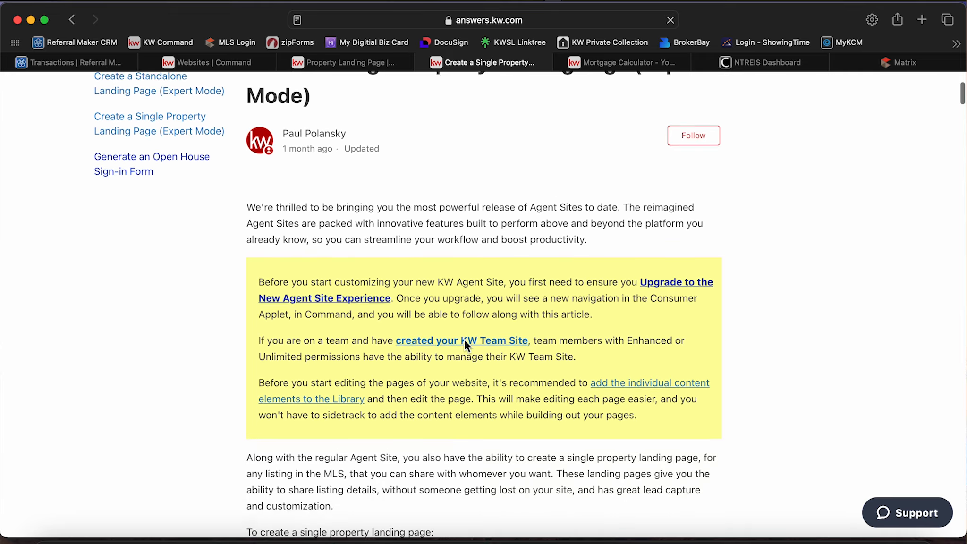
{"action": "scroll", "coordinate": [463, 339], "scroll_direction": "down", "scroll_amount": 7}
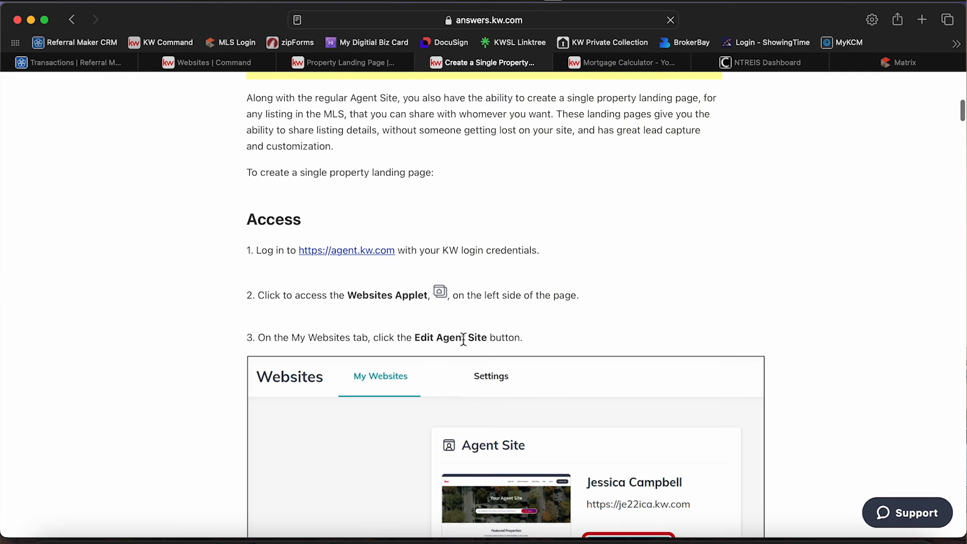
{"action": "scroll", "coordinate": [437, 388], "scroll_direction": "down", "scroll_amount": 4}
{"action": "scroll", "coordinate": [436, 395], "scroll_direction": "down", "scroll_amount": 8}
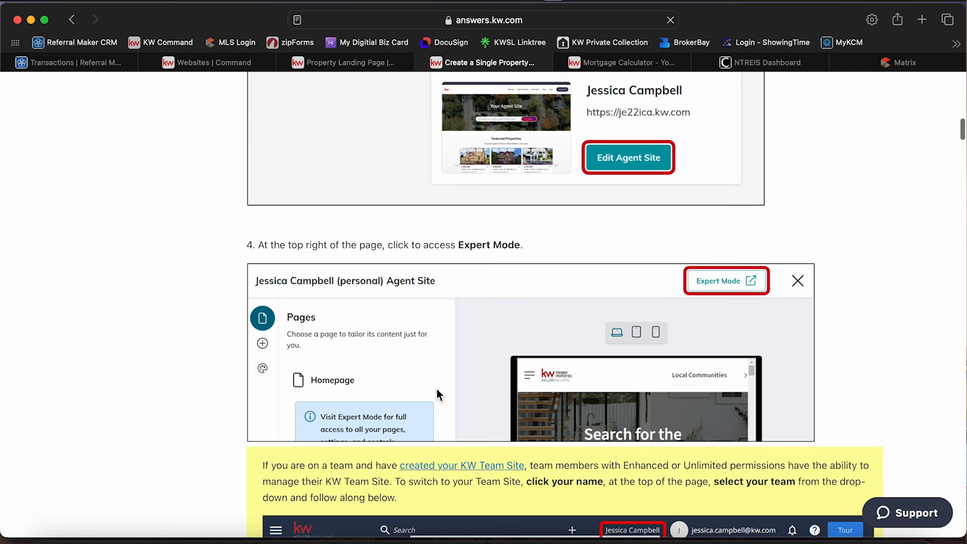
{"action": "scroll", "coordinate": [513, 404], "scroll_direction": "down", "scroll_amount": 8}
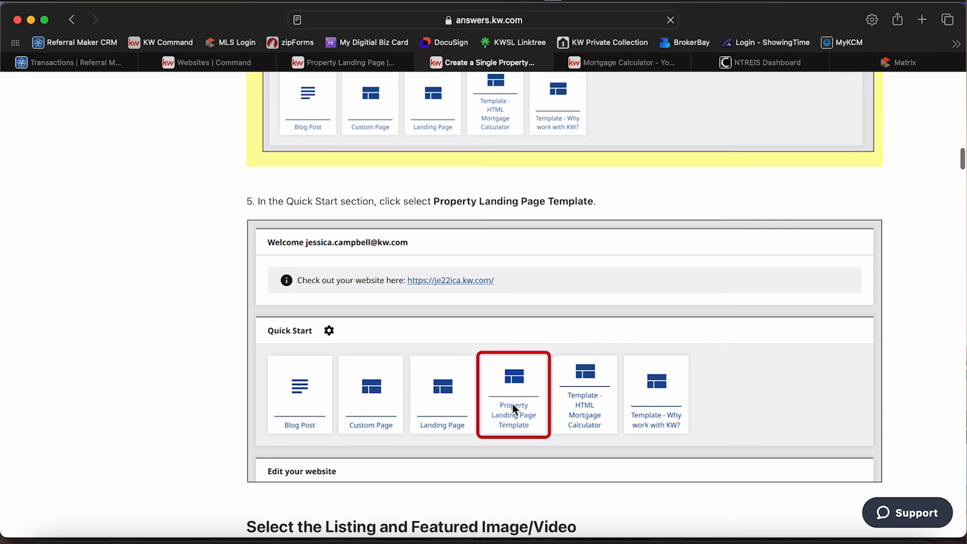
Read the article's guidance on Featured Listing, Page Title, Featured Image/Video and Default Page Content, and return to the landing page editor.
{"action": "scroll", "coordinate": [513, 404], "scroll_direction": "down", "scroll_amount": 10}
{"action": "scroll", "coordinate": [512, 403], "scroll_direction": "down", "scroll_amount": 11}
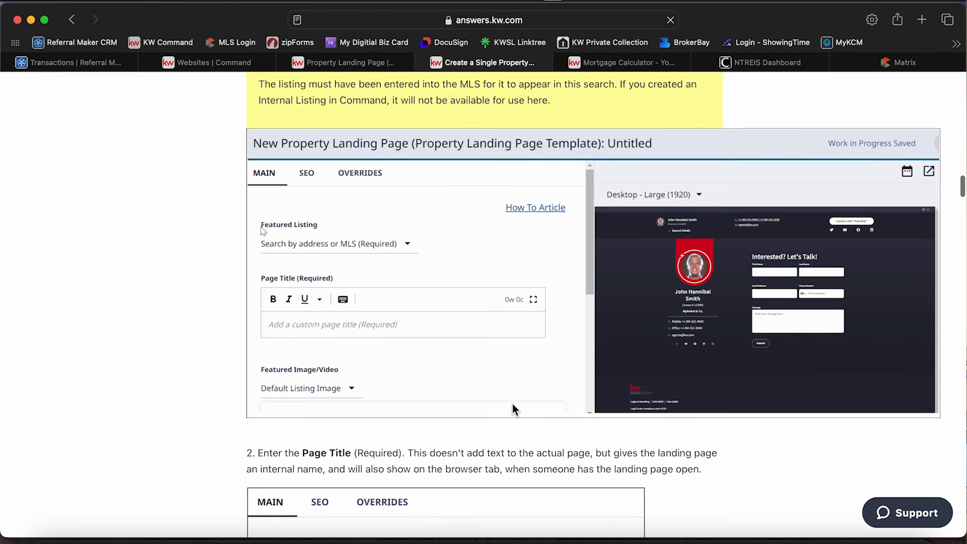
{"action": "scroll", "coordinate": [513, 404], "scroll_direction": "down", "scroll_amount": 8}
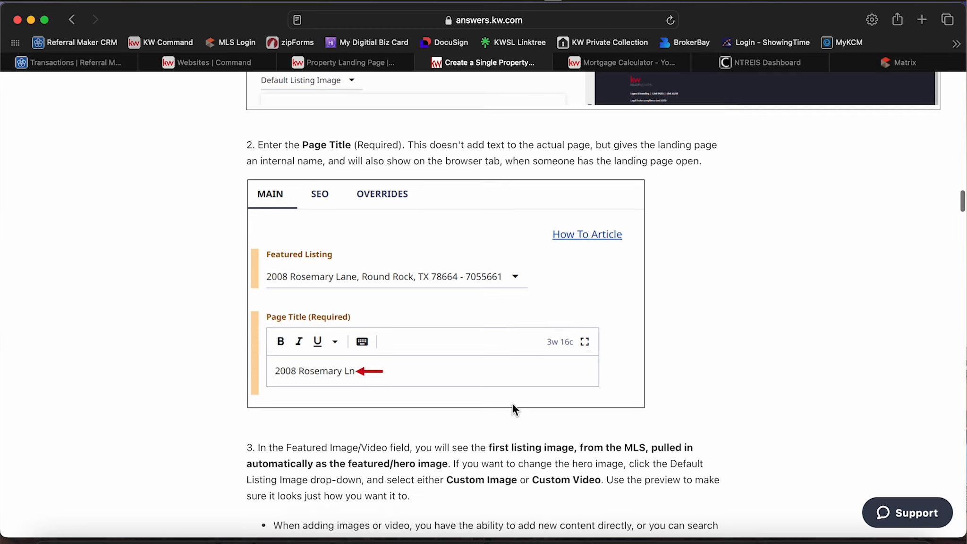
{"action": "scroll", "coordinate": [513, 404], "scroll_direction": "down", "scroll_amount": 3}
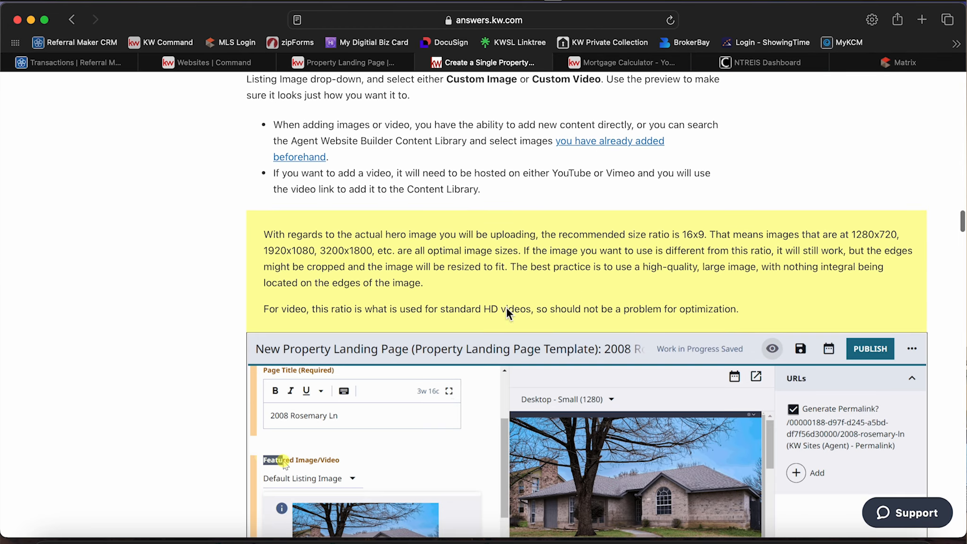
{"action": "scroll", "coordinate": [478, 258], "scroll_direction": "down", "scroll_amount": 5}
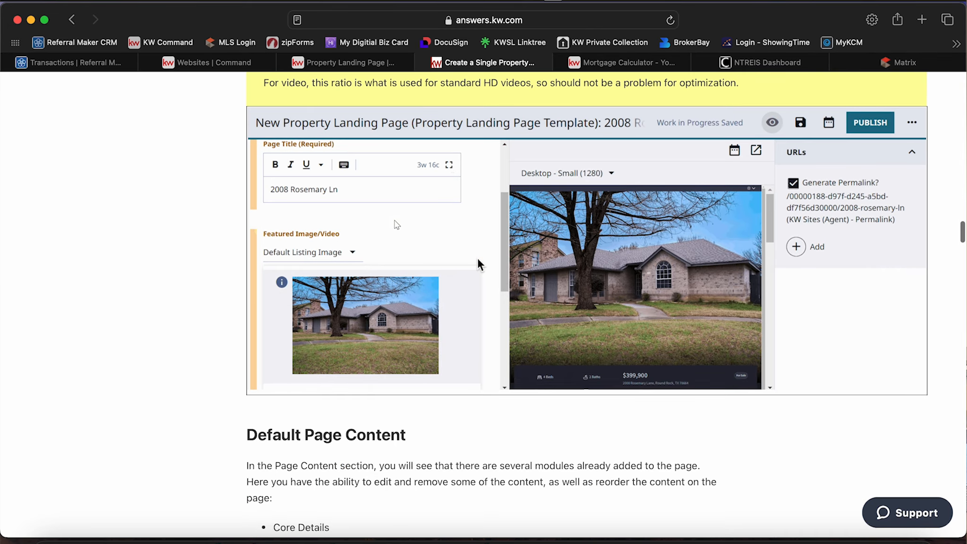
{"action": "scroll", "coordinate": [507, 309], "scroll_direction": "down", "scroll_amount": 1}
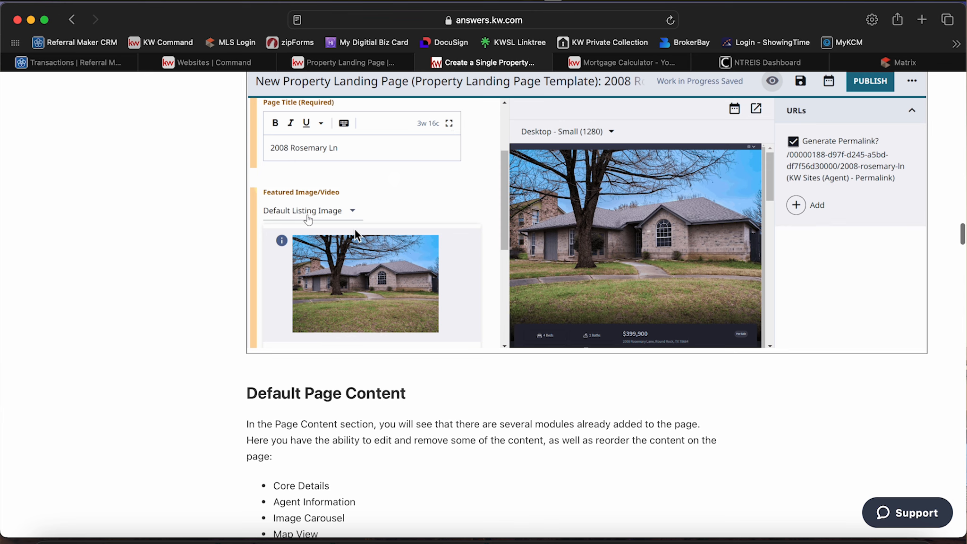
{"action": "scroll", "coordinate": [508, 308], "scroll_direction": "down", "scroll_amount": 2}
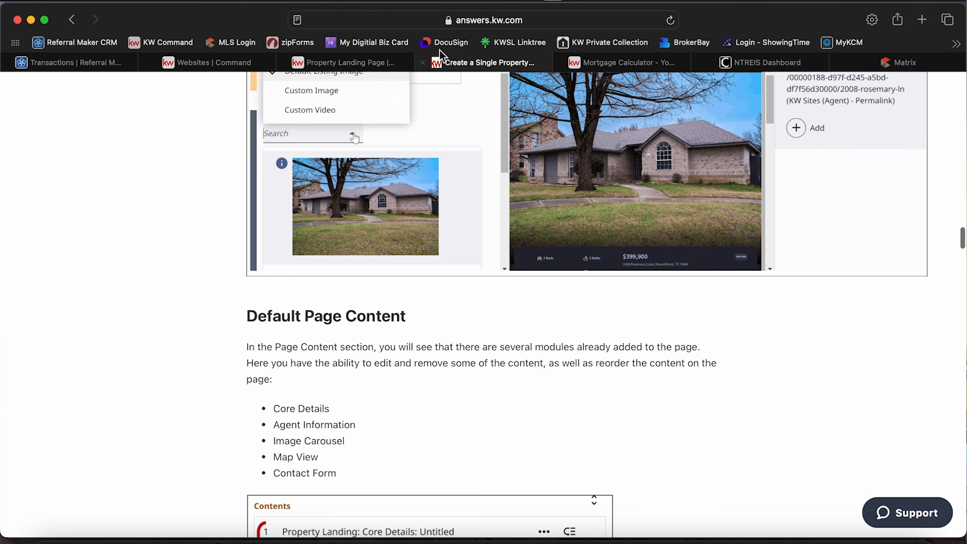
{"action": "left_click", "coordinate": [391, 62]}
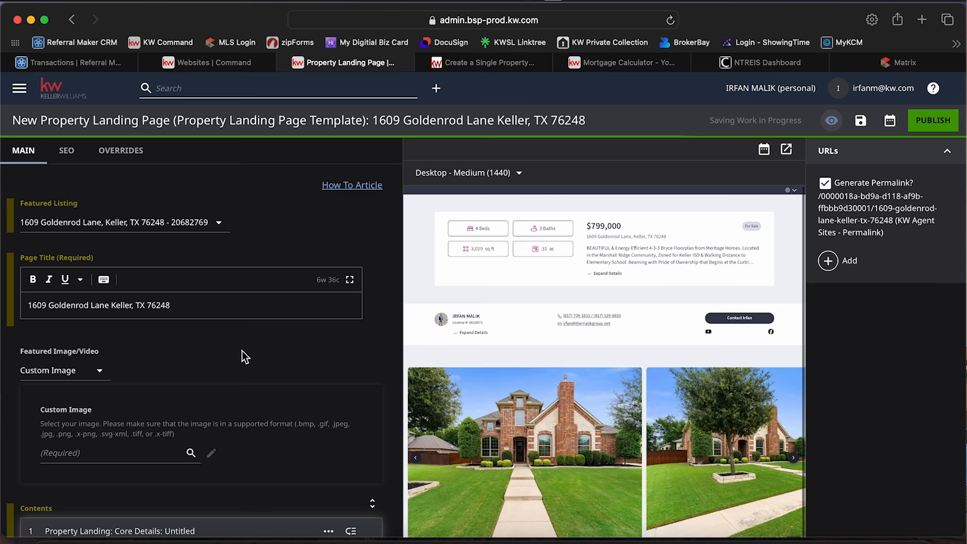
Examine the Custom Image and Core Details settings alongside the preview's photo carousel, location map and contact form.
{"action": "scroll", "coordinate": [215, 358], "scroll_direction": "down", "scroll_amount": 3}
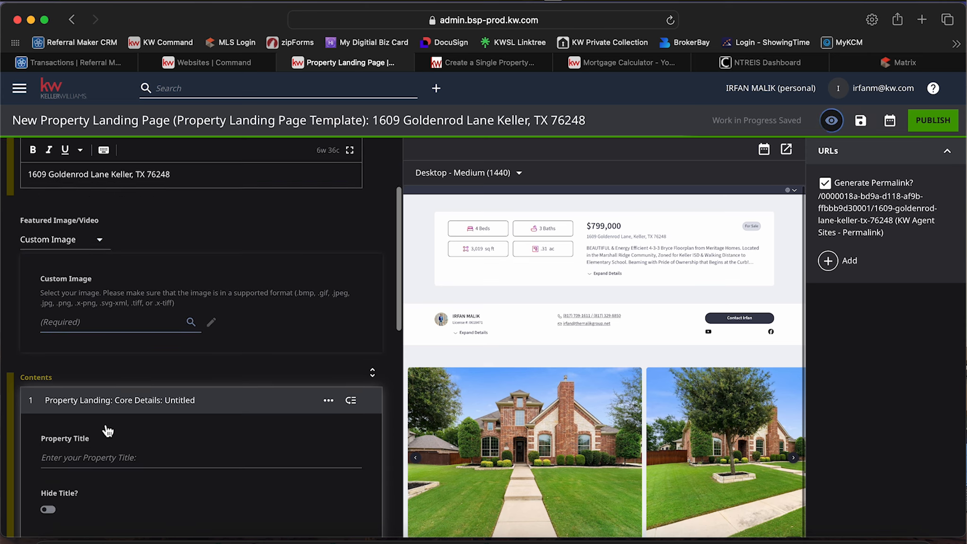
{"action": "scroll", "coordinate": [109, 430], "scroll_direction": "down", "scroll_amount": 2}
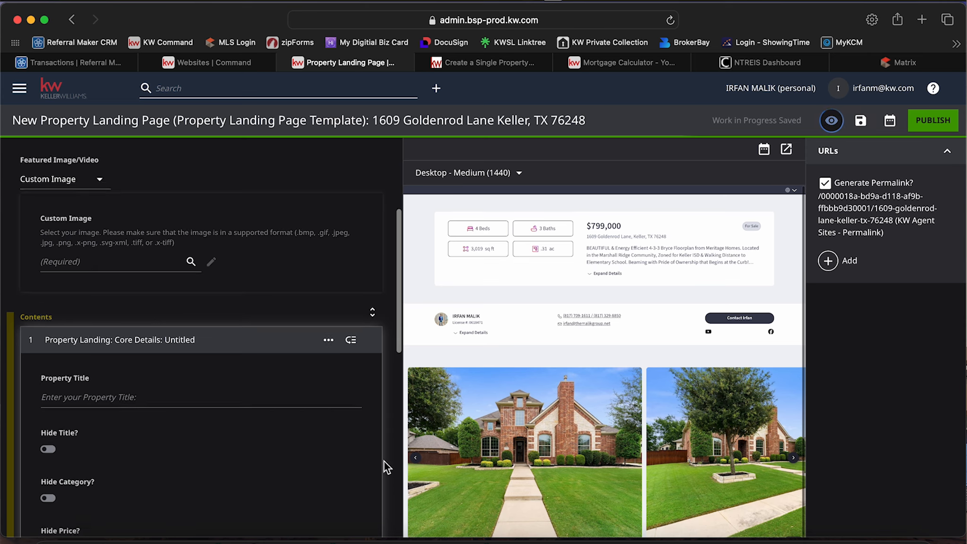
{"action": "scroll", "coordinate": [383, 462], "scroll_direction": "down", "scroll_amount": 3}
{"action": "scroll", "coordinate": [547, 434], "scroll_direction": "down", "scroll_amount": 2}
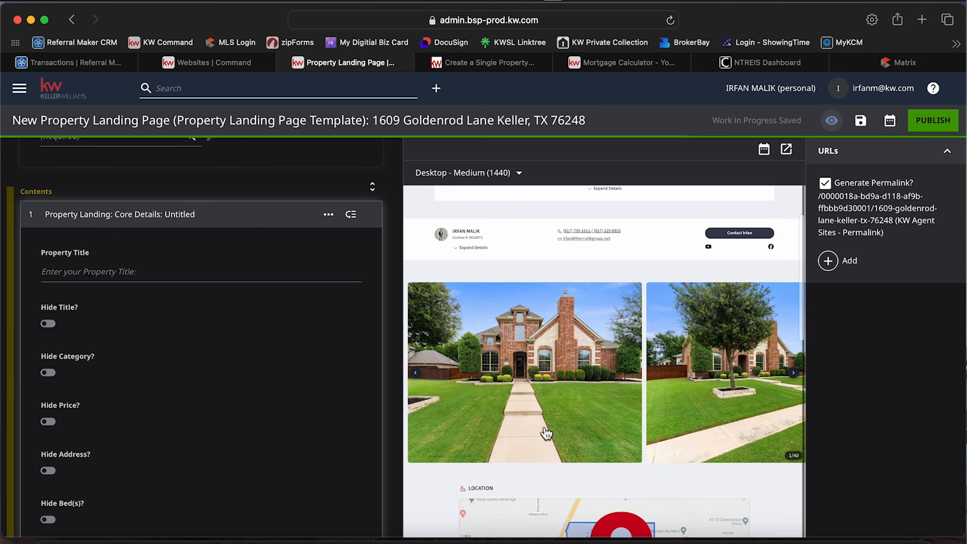
{"action": "scroll", "coordinate": [546, 434], "scroll_direction": "down", "scroll_amount": 2}
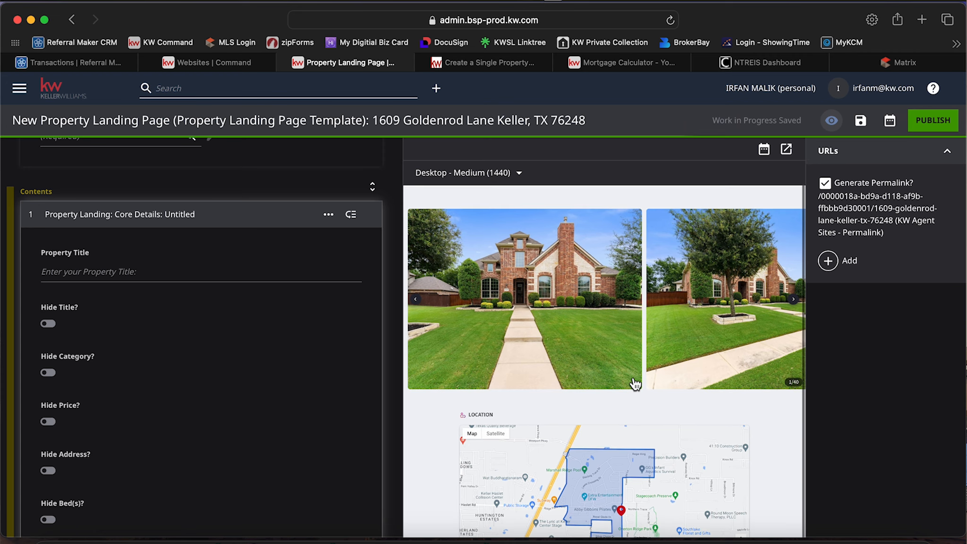
{"action": "scroll", "coordinate": [634, 382], "scroll_direction": "down", "scroll_amount": 7}
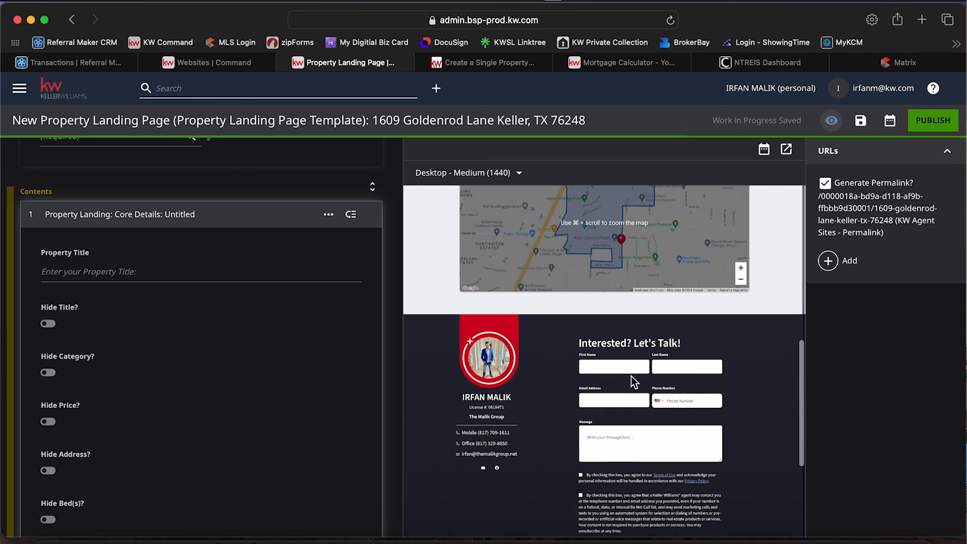
{"action": "scroll", "coordinate": [592, 386], "scroll_direction": "up", "scroll_amount": 8}
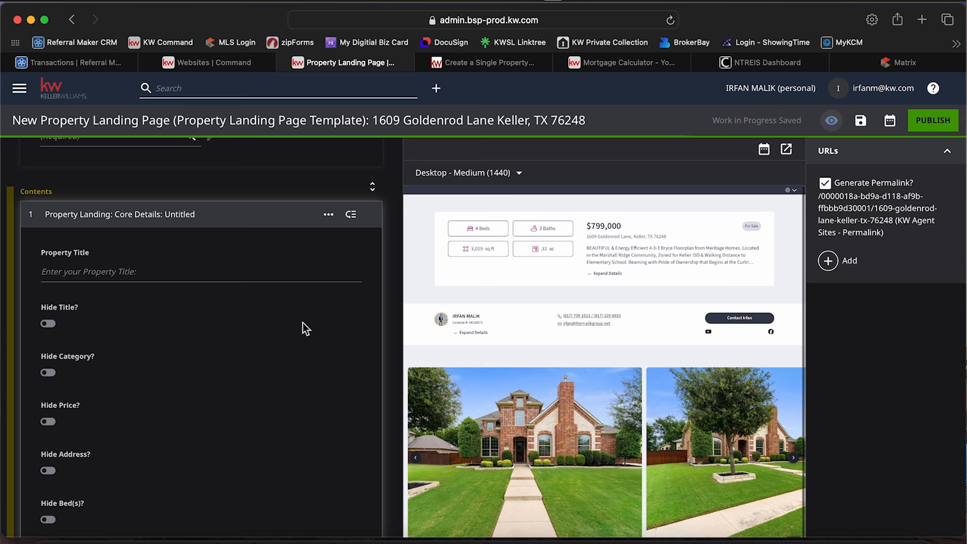
{"action": "scroll", "coordinate": [304, 323], "scroll_direction": "up", "scroll_amount": 10}
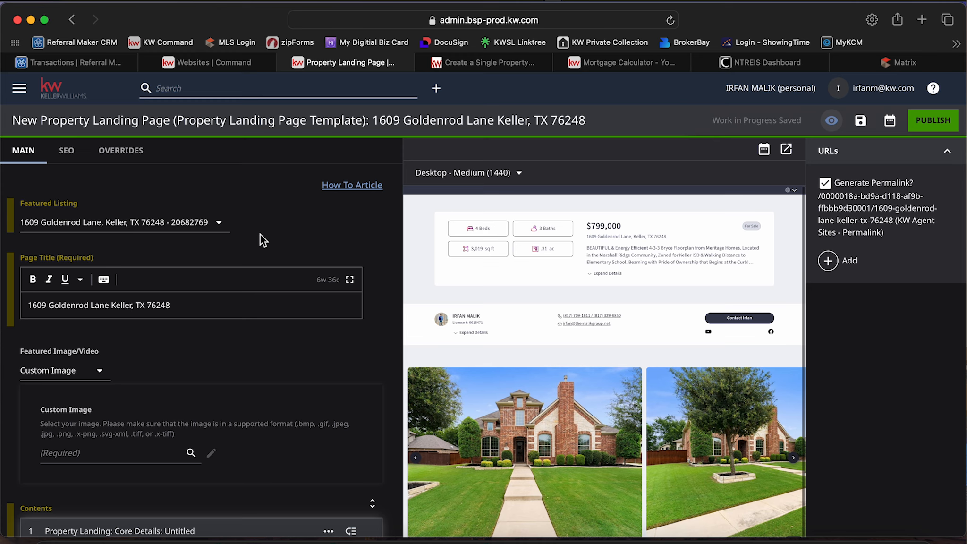
Check the landing page preview down to its contact form and publish the new property landing page.
{"action": "scroll", "coordinate": [550, 370], "scroll_direction": "down", "scroll_amount": 15}
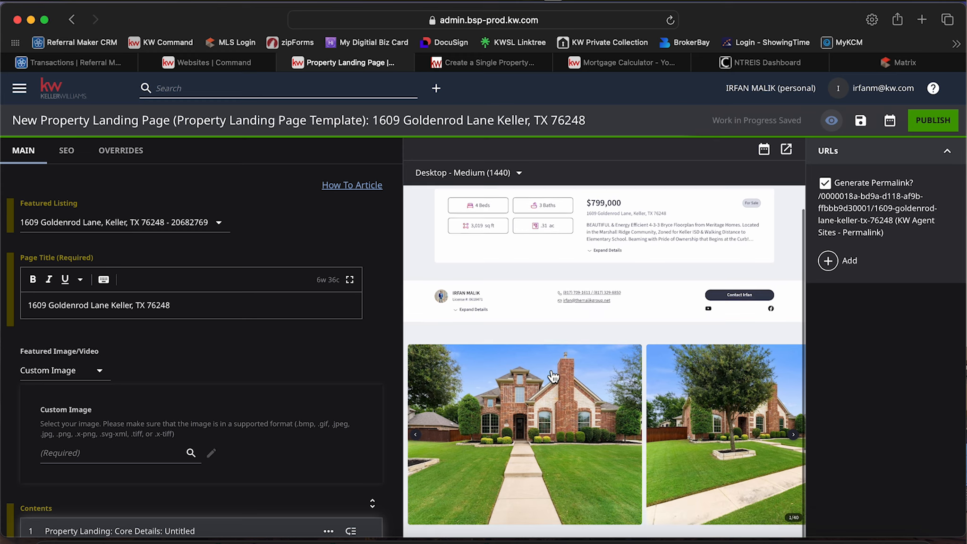
{"action": "scroll", "coordinate": [550, 369], "scroll_direction": "up", "scroll_amount": 1}
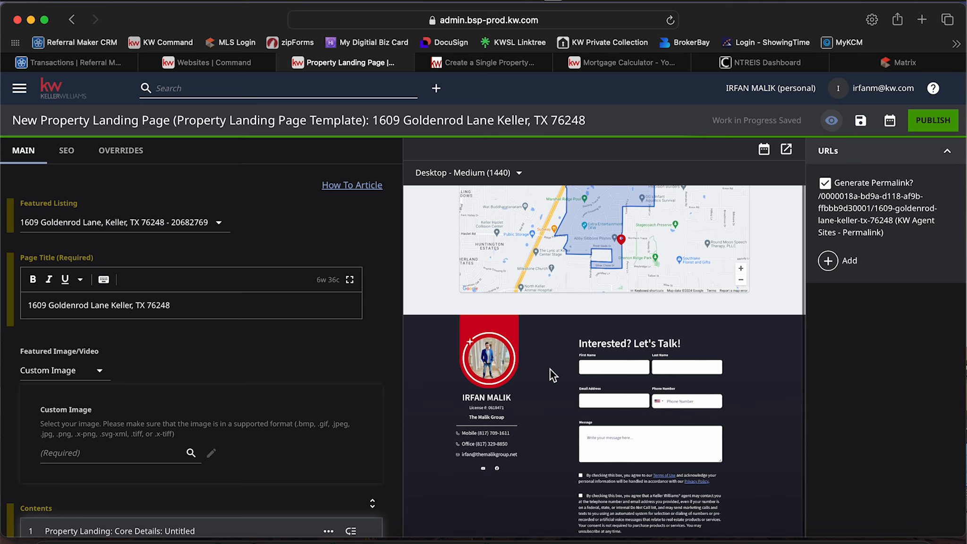
{"action": "scroll", "coordinate": [550, 369], "scroll_direction": "up", "scroll_amount": 10}
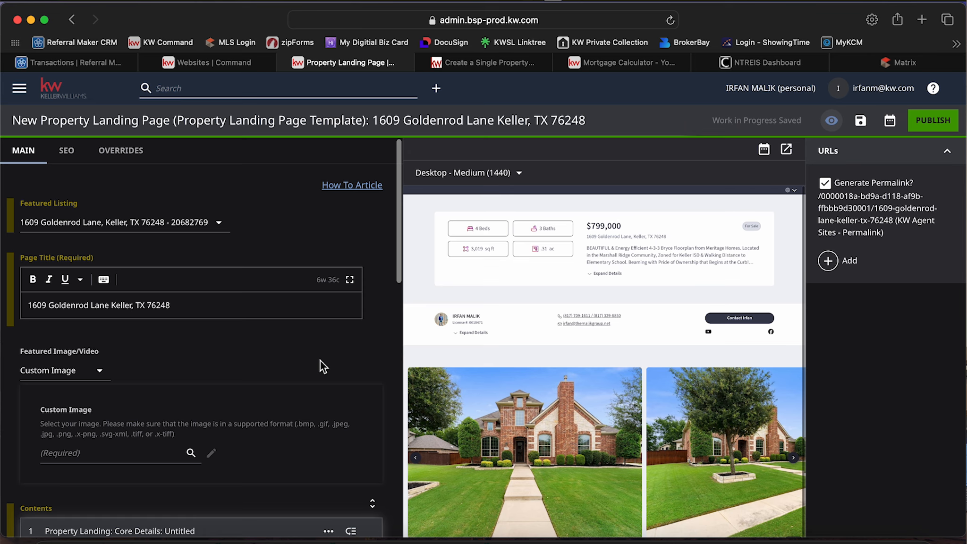
{"action": "scroll", "coordinate": [320, 362], "scroll_direction": "down", "scroll_amount": 1}
{"action": "scroll", "coordinate": [320, 361], "scroll_direction": "up", "scroll_amount": 1}
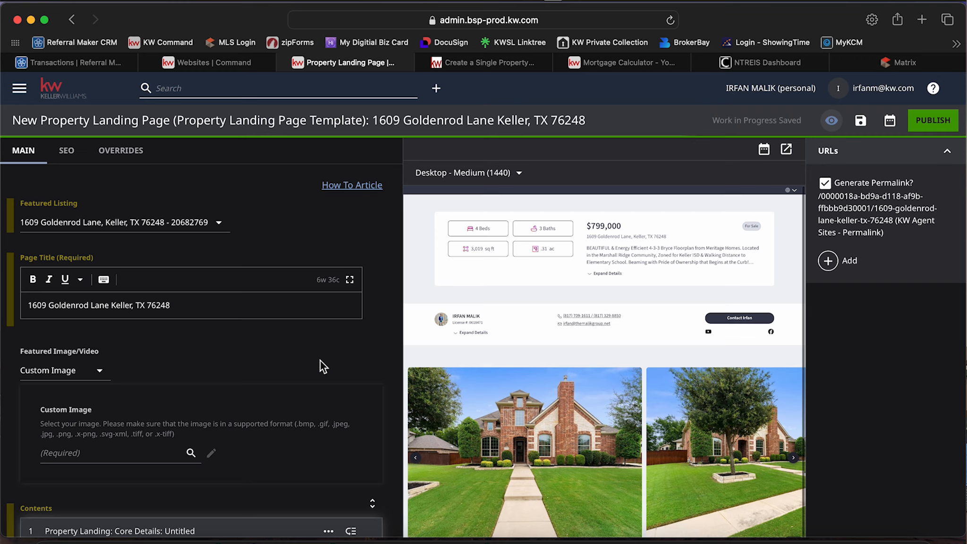
{"action": "left_click", "coordinate": [928, 120]}
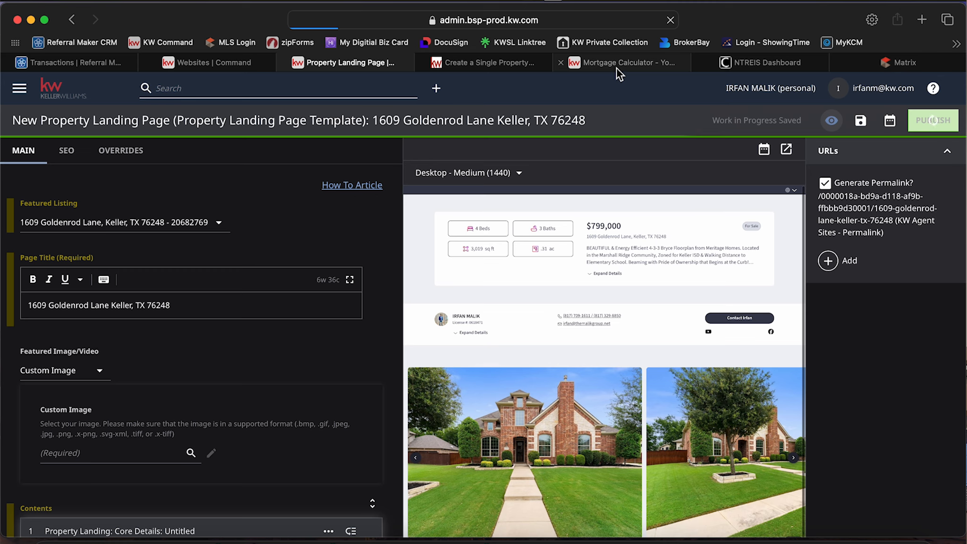
Set the Featured Image/Video to Default Listing Image and publish the property landing page.
{"action": "mouse_move", "coordinate": [617, 69]}
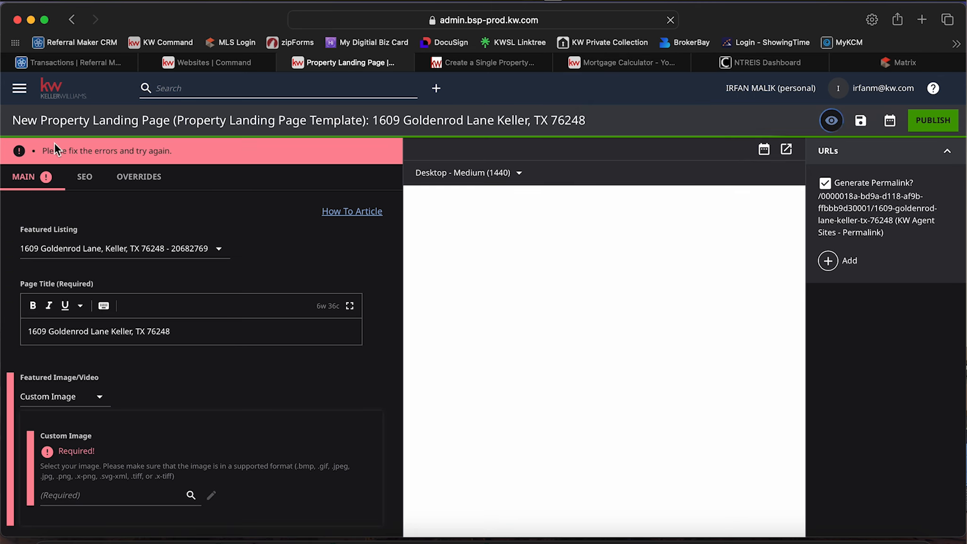
{"action": "scroll", "coordinate": [198, 367], "scroll_direction": "down", "scroll_amount": 3}
{"action": "left_click", "coordinate": [120, 394]}
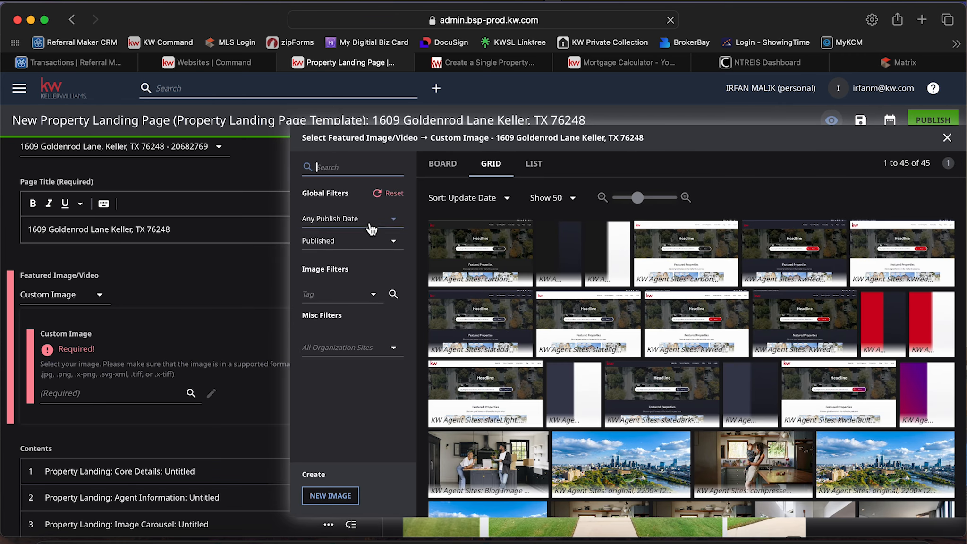
{"action": "left_click", "coordinate": [948, 137]}
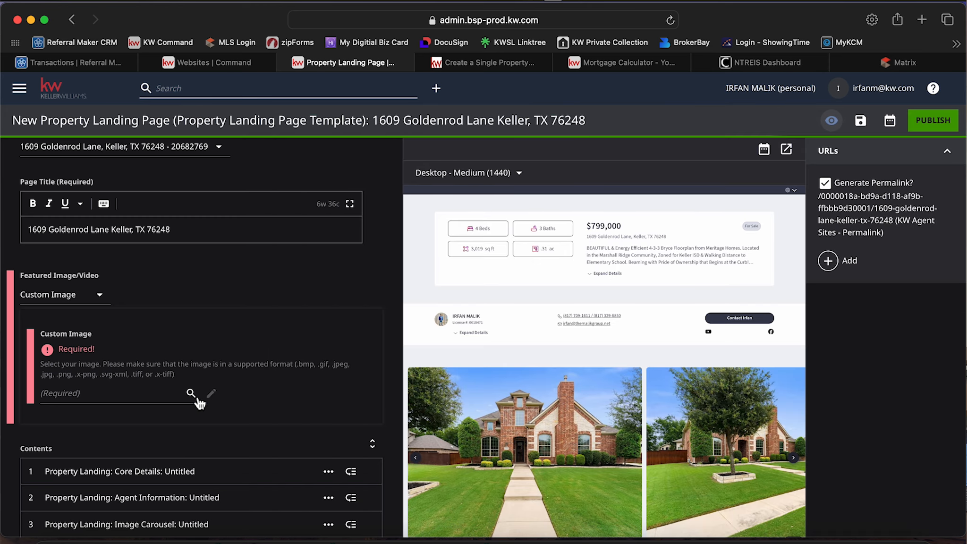
{"action": "left_click", "coordinate": [74, 295]}
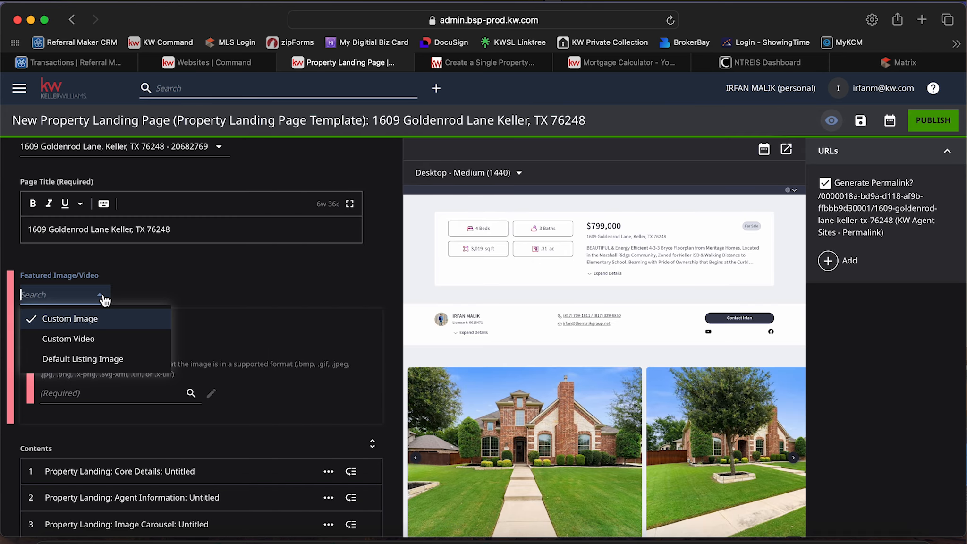
{"action": "left_click", "coordinate": [106, 357]}
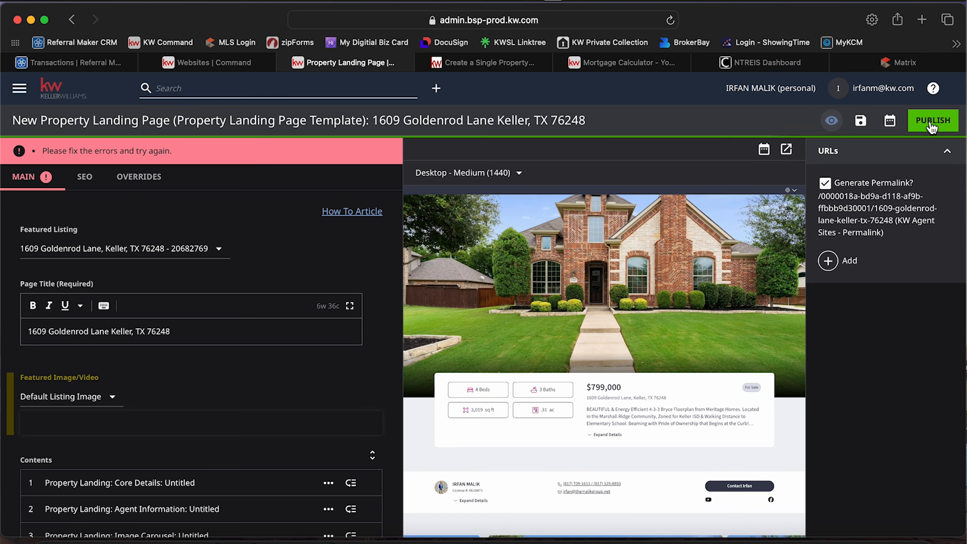
{"action": "left_click", "coordinate": [933, 124]}
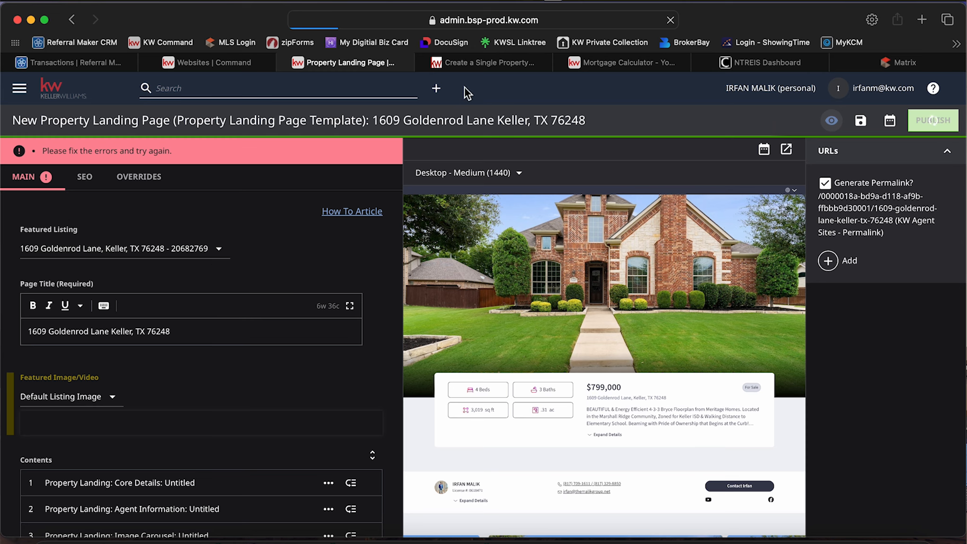
Close the How To Article and check the More menu on the agent site's Mortgage Calculator page.
{"action": "left_click", "coordinate": [485, 69]}
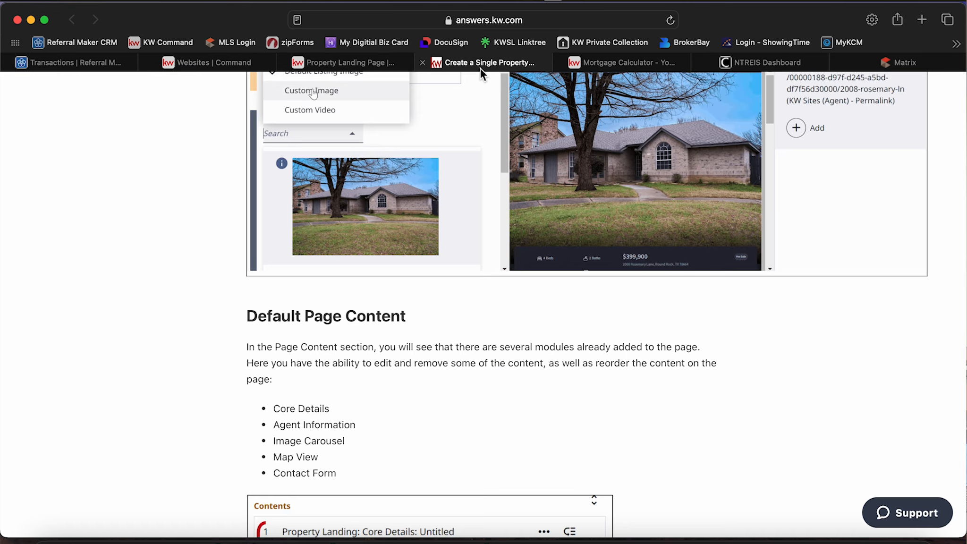
{"action": "left_click", "coordinate": [424, 61]}
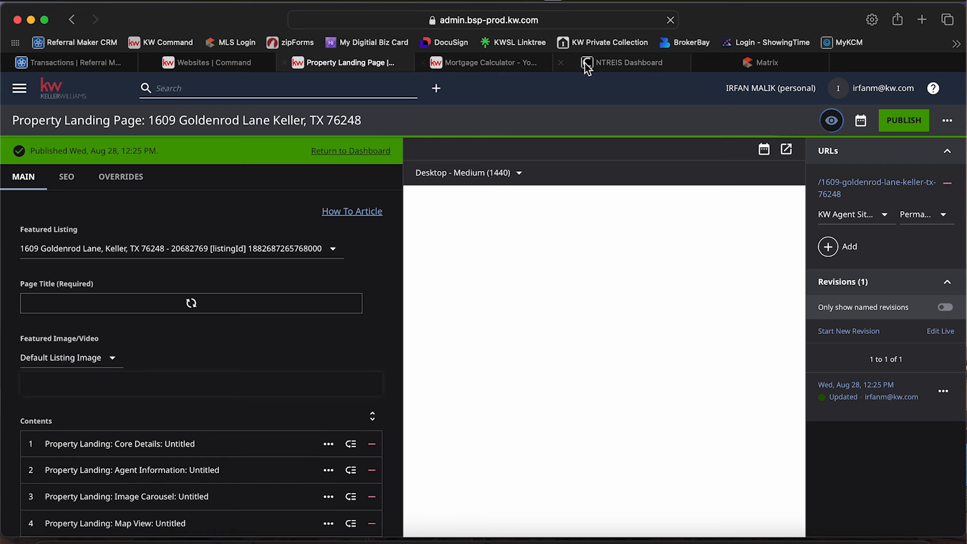
{"action": "left_click", "coordinate": [593, 62]}
{"action": "left_click", "coordinate": [498, 63]}
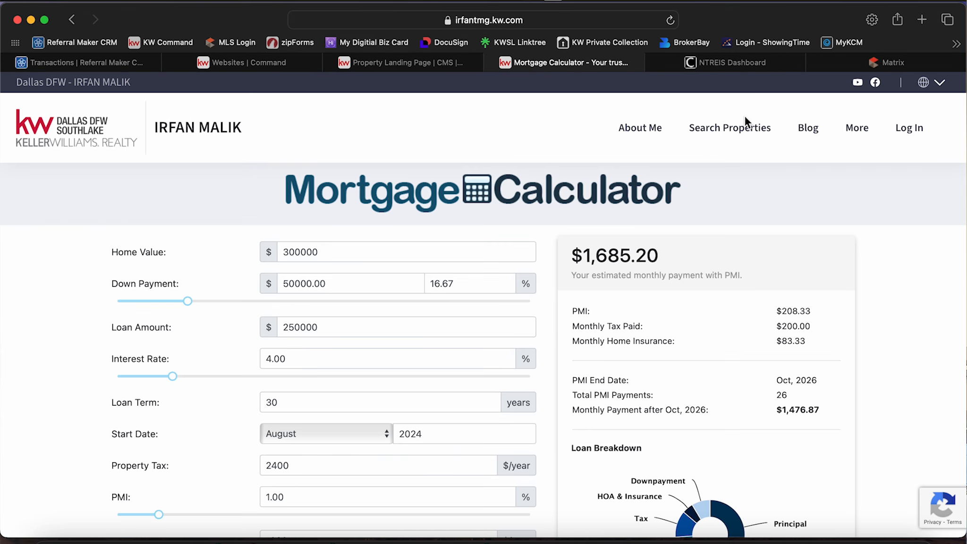
{"action": "left_click", "coordinate": [855, 128]}
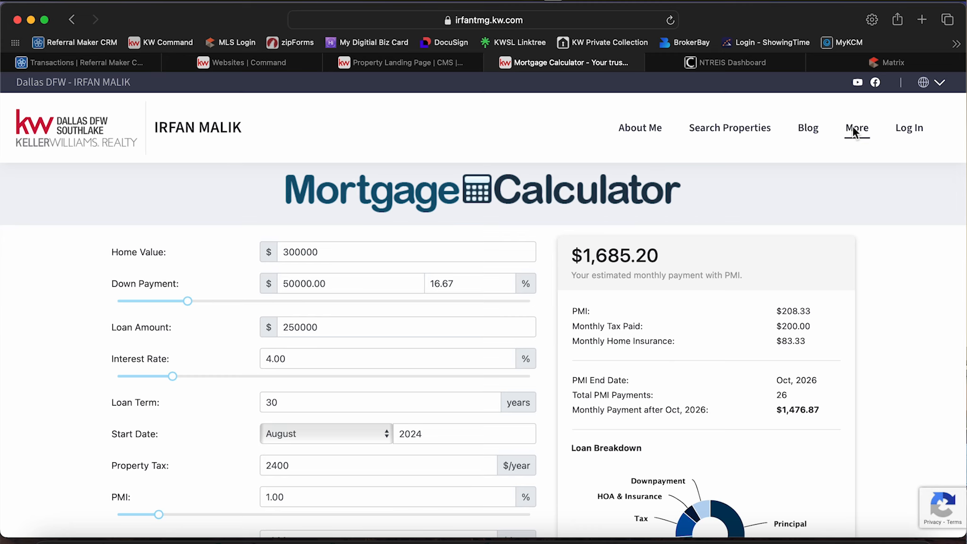
{"action": "left_click", "coordinate": [853, 127]}
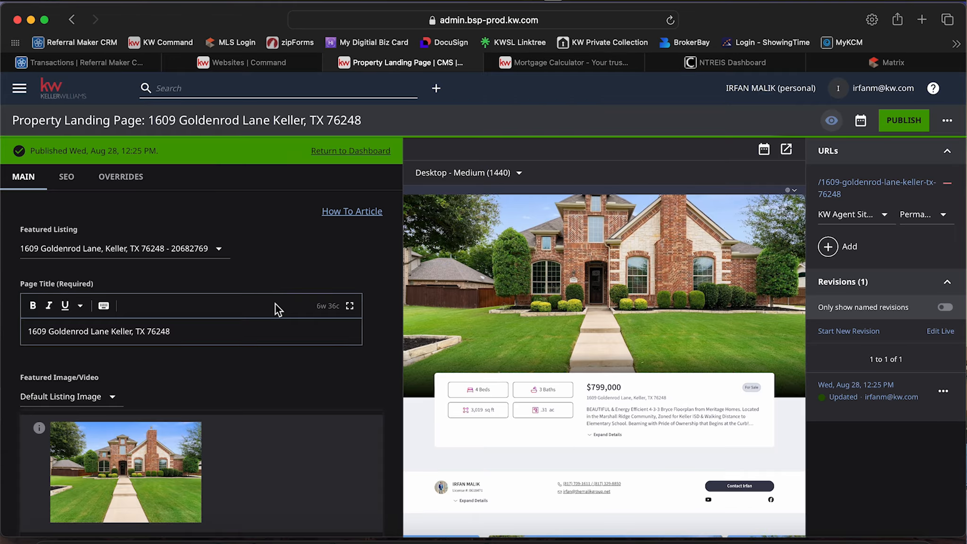
Review the published landing page's title, Featured Image/Video and Contents modules in the editor.
{"action": "scroll", "coordinate": [275, 303], "scroll_direction": "down", "scroll_amount": 5}
{"action": "scroll", "coordinate": [145, 360], "scroll_direction": "up", "scroll_amount": 5}
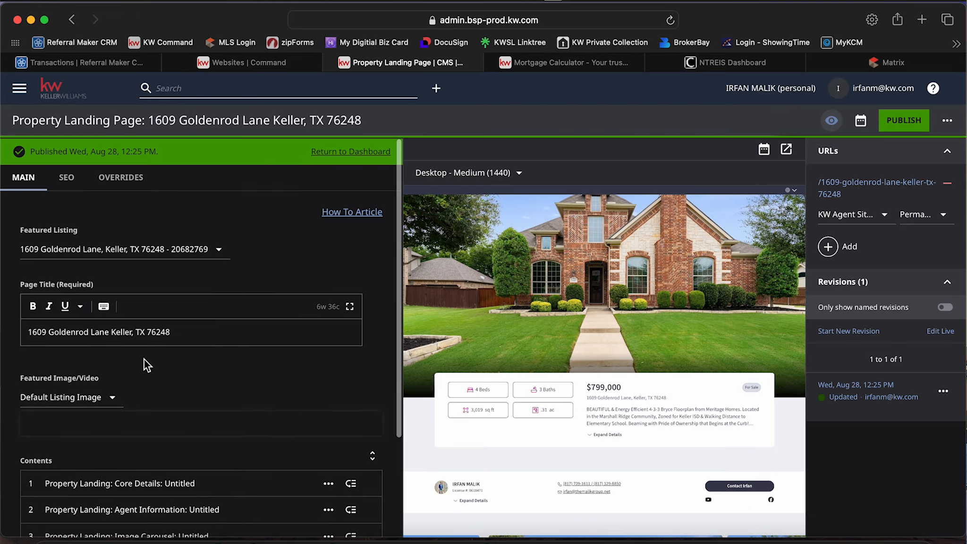
{"action": "scroll", "coordinate": [145, 360], "scroll_direction": "down", "scroll_amount": 3}
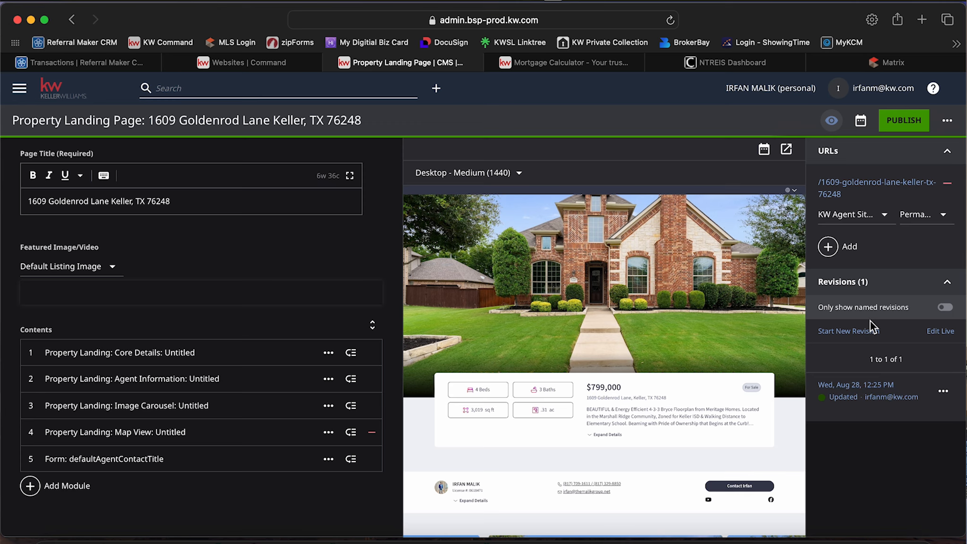
{"action": "scroll", "coordinate": [664, 291], "scroll_direction": "down", "scroll_amount": 10}
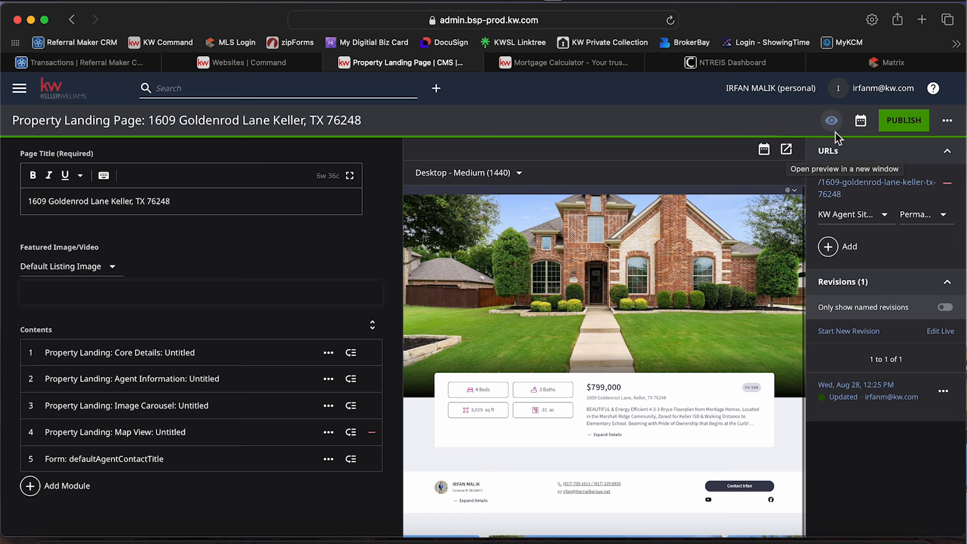
Open the landing page preview in a new window, review it down to the contact form and close it.
{"action": "left_click", "coordinate": [787, 150]}
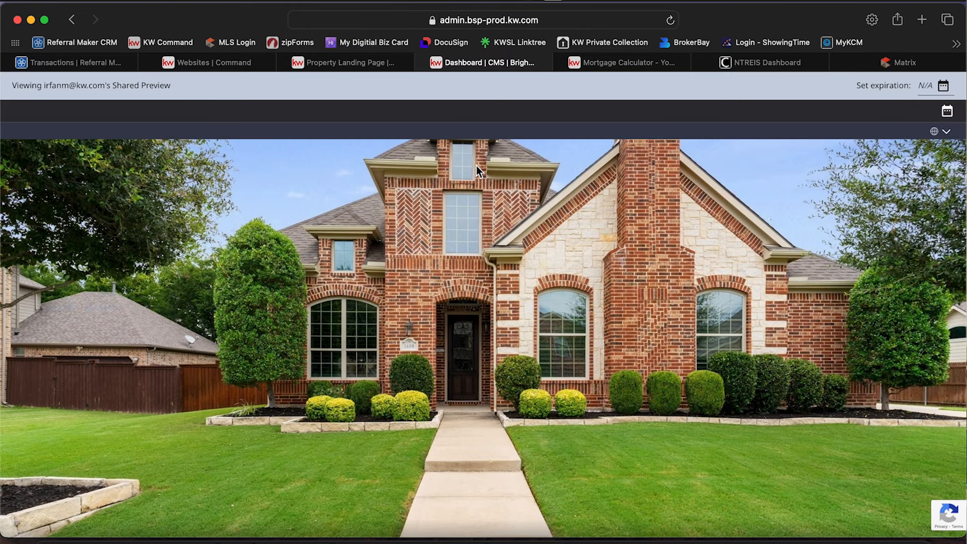
{"action": "scroll", "coordinate": [479, 316], "scroll_direction": "down", "scroll_amount": 20}
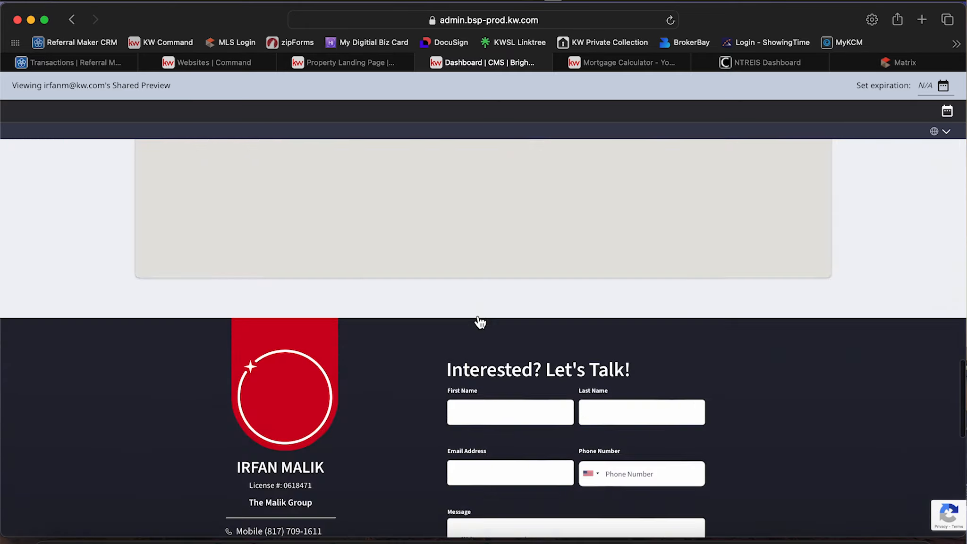
{"action": "scroll", "coordinate": [478, 316], "scroll_direction": "up", "scroll_amount": 20}
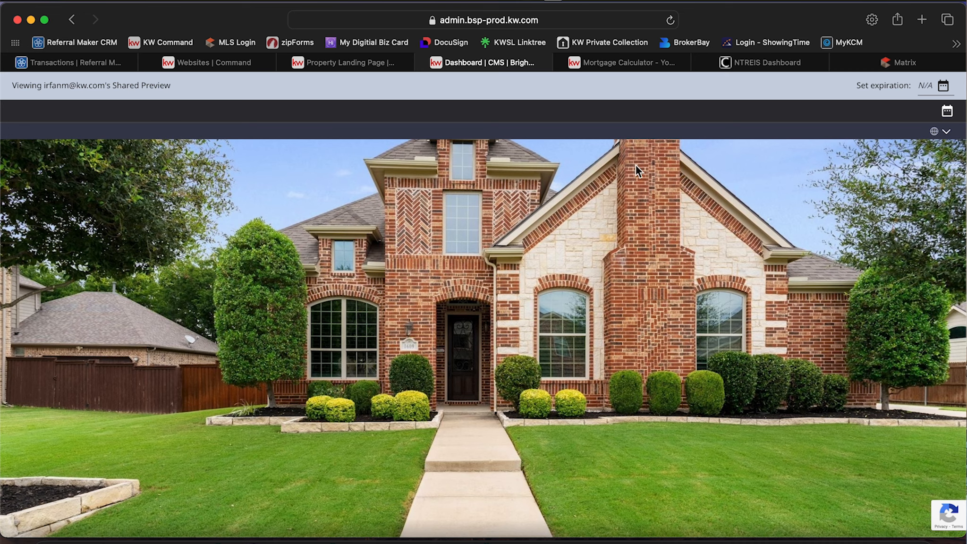
{"action": "key", "text": "super+w"}
Check the language selector and Featured Properties on the agent site's homepage, and close the site.
{"action": "left_click", "coordinate": [573, 63]}
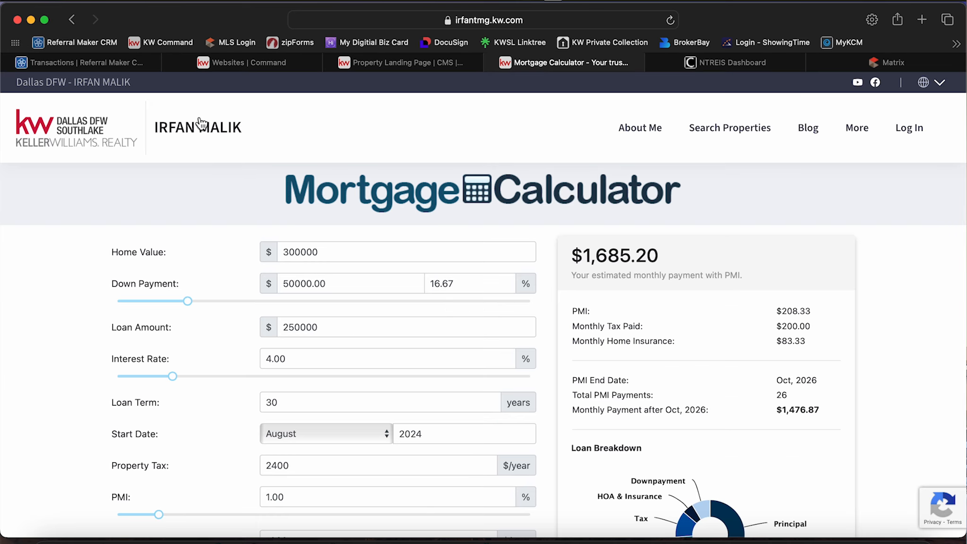
{"action": "left_click", "coordinate": [119, 138]}
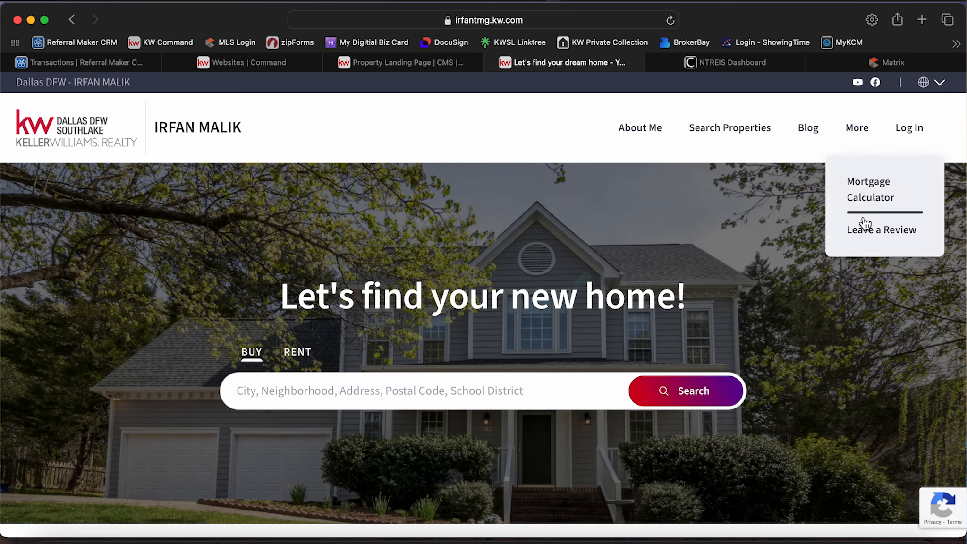
{"action": "left_click", "coordinate": [939, 84]}
{"action": "left_click", "coordinate": [941, 87]}
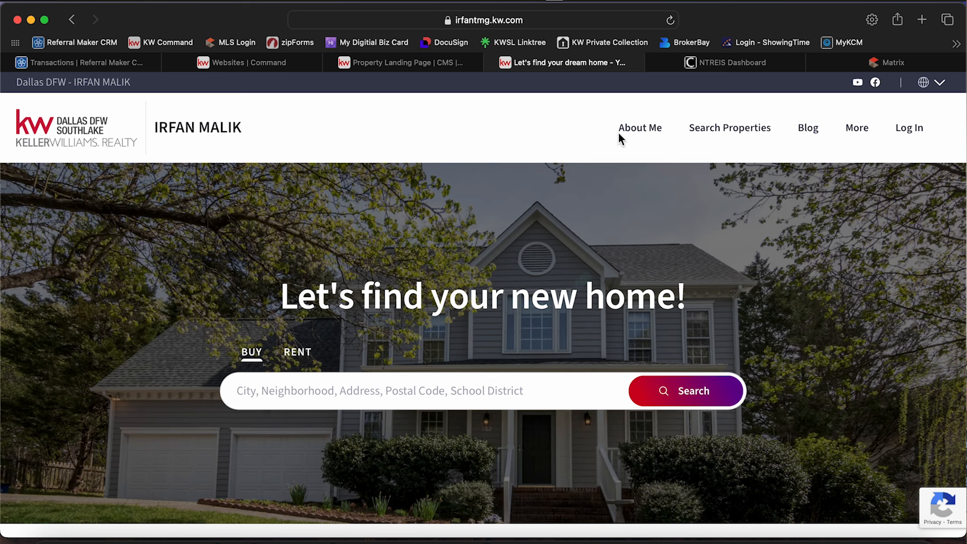
{"action": "scroll", "coordinate": [468, 334], "scroll_direction": "down", "scroll_amount": 10}
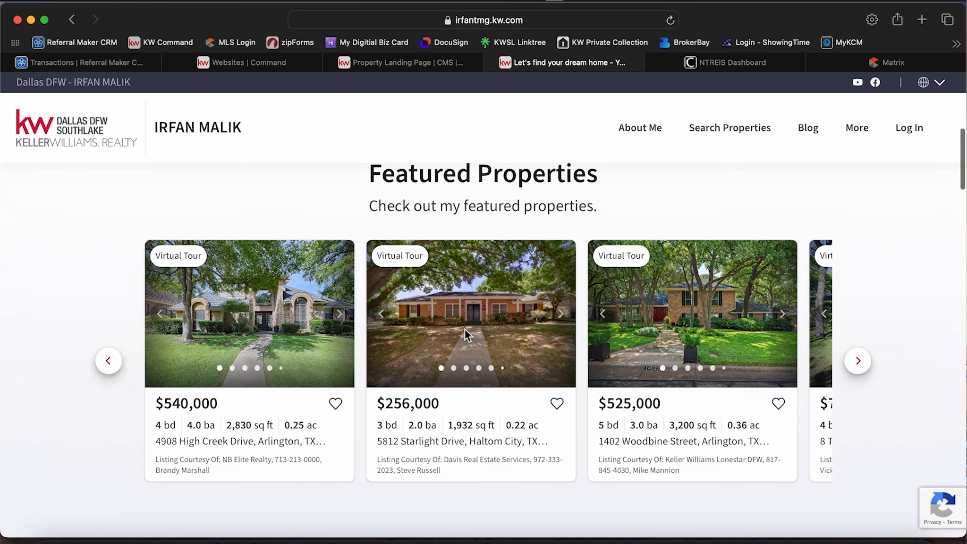
{"action": "scroll", "coordinate": [465, 330], "scroll_direction": "up", "scroll_amount": 10}
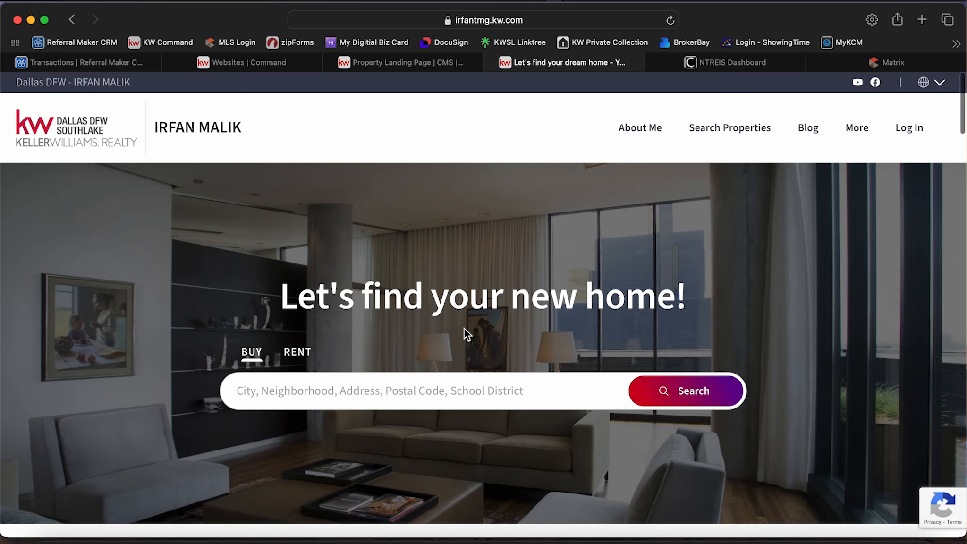
{"action": "key", "text": "super+w"}
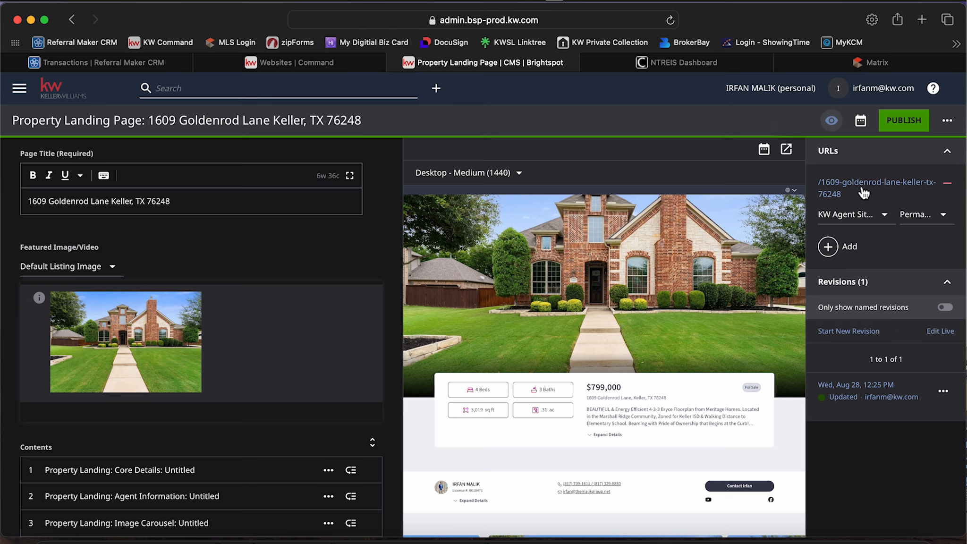
Examine the site and link type choices for the landing page's URL and the actions available for its published revision.
{"action": "left_click", "coordinate": [868, 214]}
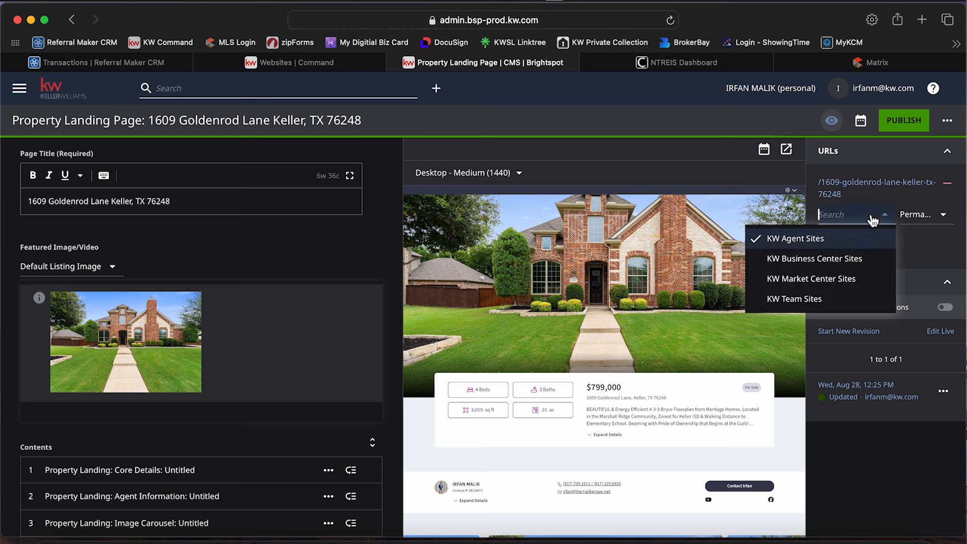
{"action": "left_click", "coordinate": [869, 214]}
{"action": "left_click", "coordinate": [915, 215]}
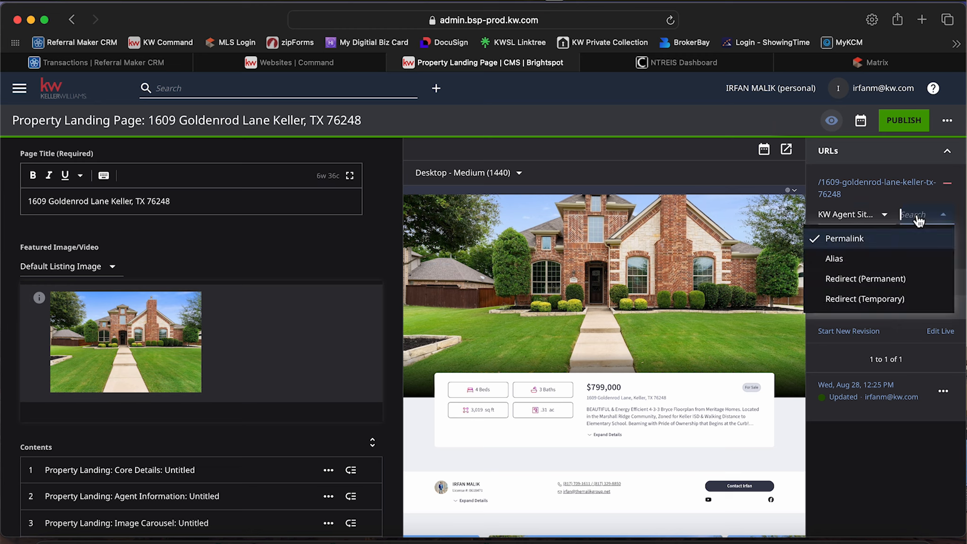
{"action": "left_click", "coordinate": [916, 214]}
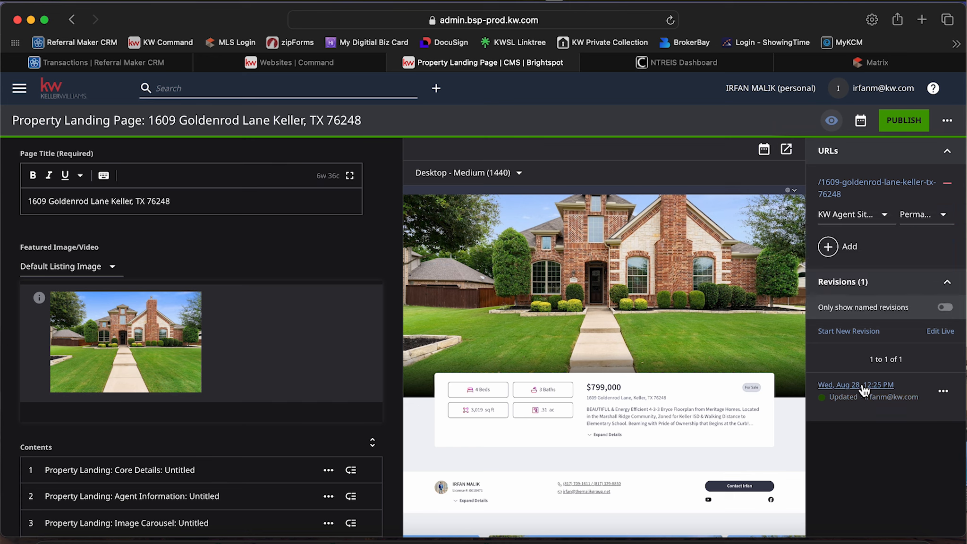
{"action": "left_click", "coordinate": [944, 391]}
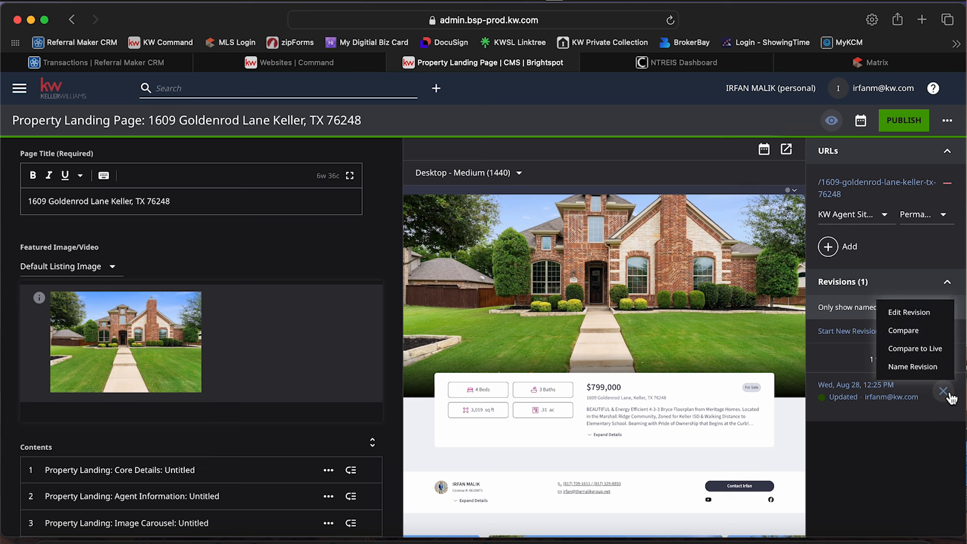
{"action": "left_click", "coordinate": [948, 396]}
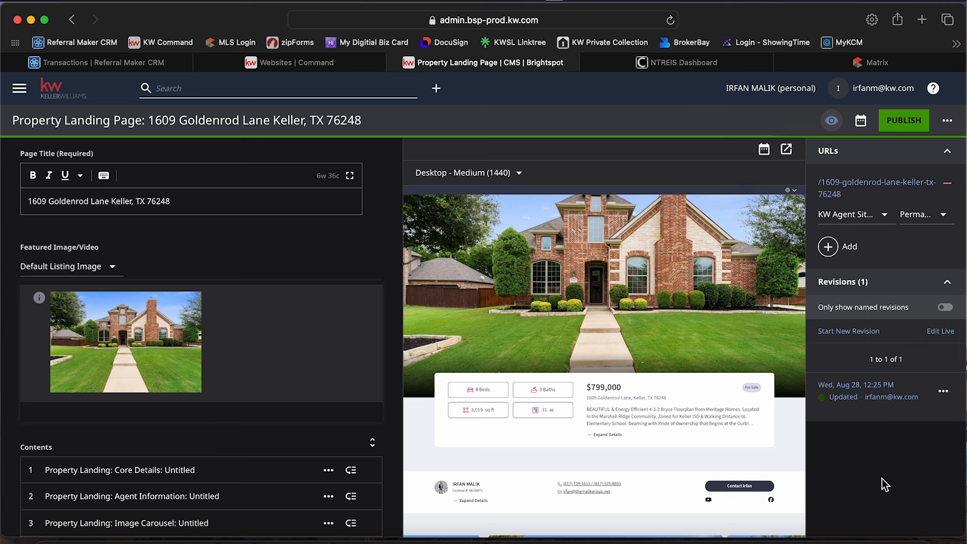
Review the location map and contact form in the landing page editor's preview.
{"action": "scroll", "coordinate": [545, 388], "scroll_direction": "down", "scroll_amount": 10}
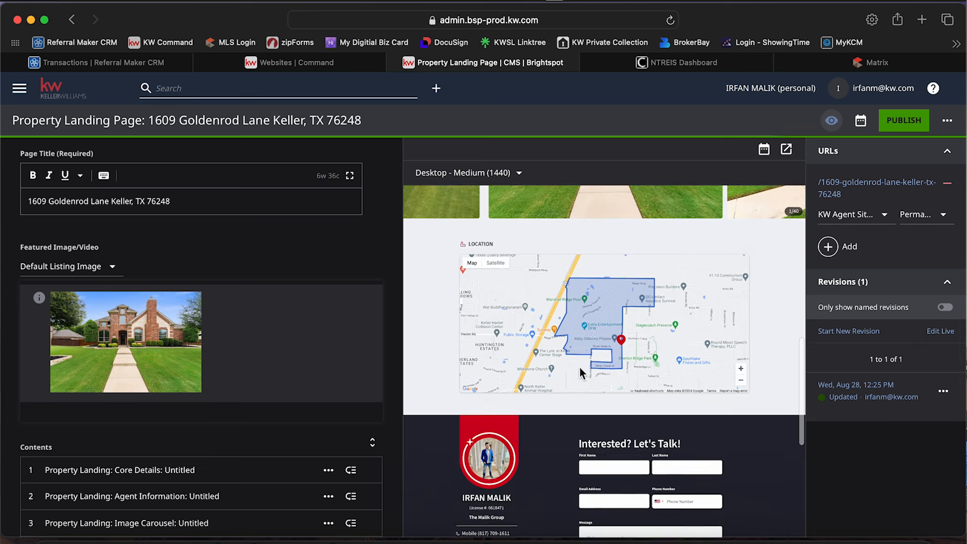
{"action": "scroll", "coordinate": [581, 367], "scroll_direction": "down", "scroll_amount": 5}
{"action": "scroll", "coordinate": [580, 368], "scroll_direction": "up", "scroll_amount": 15}
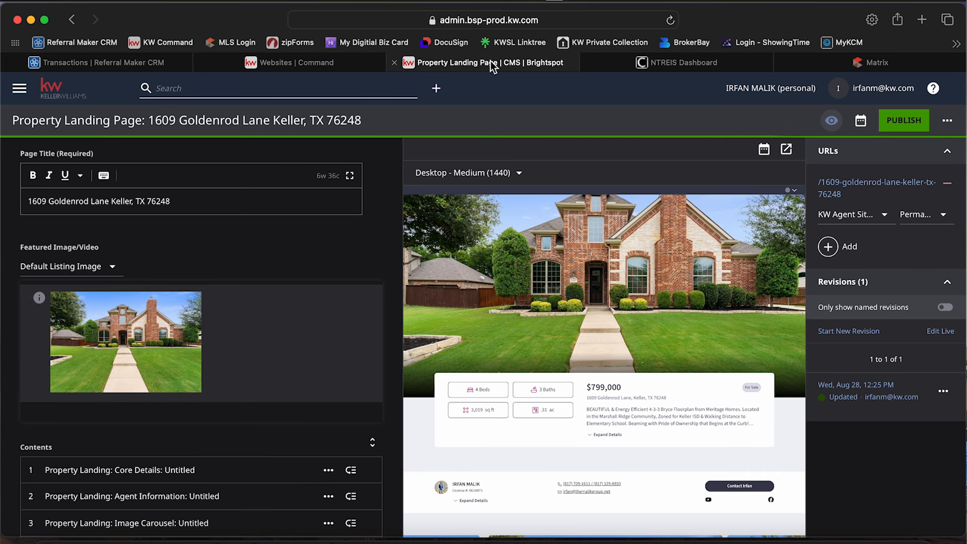
View the agent site in the browser from the Command website editor and check its More menu.
{"action": "left_click", "coordinate": [292, 63]}
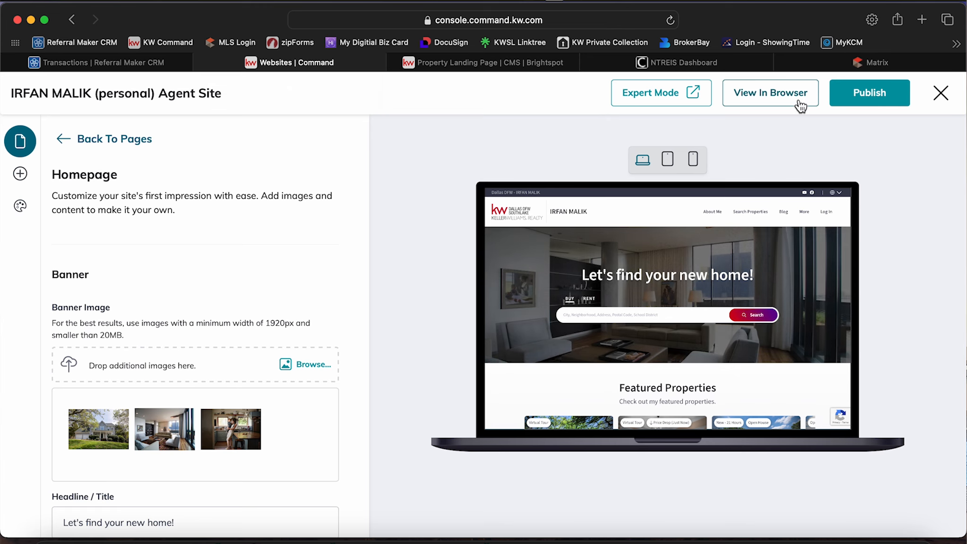
{"action": "left_click", "coordinate": [741, 100]}
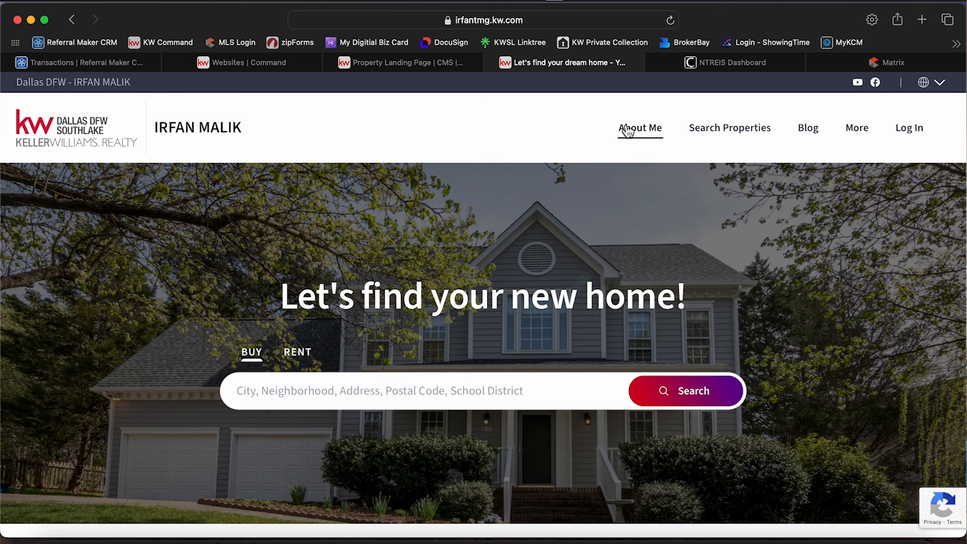
{"action": "mouse_move", "coordinate": [860, 137]}
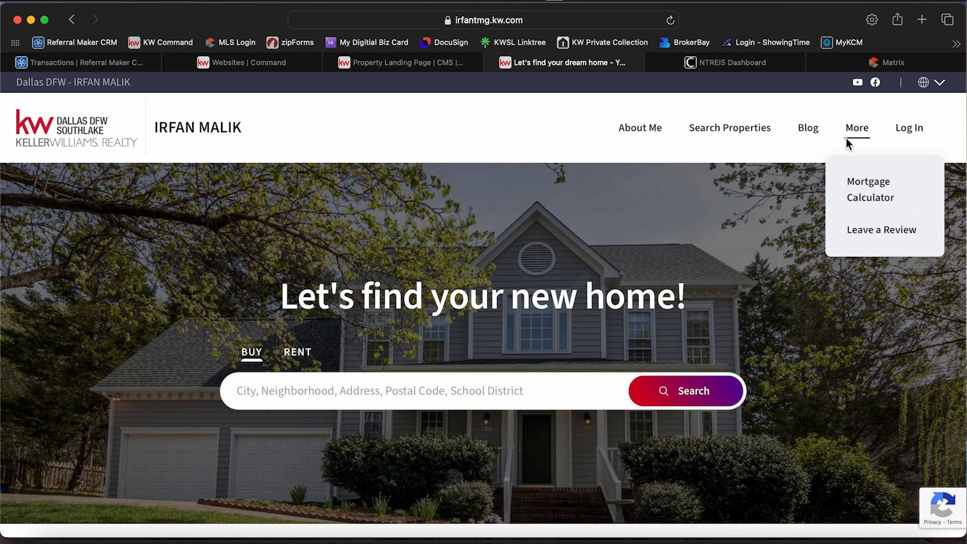
Open the live property landing page from its permalink in the editor and show its full web address.
{"action": "left_click", "coordinate": [406, 62]}
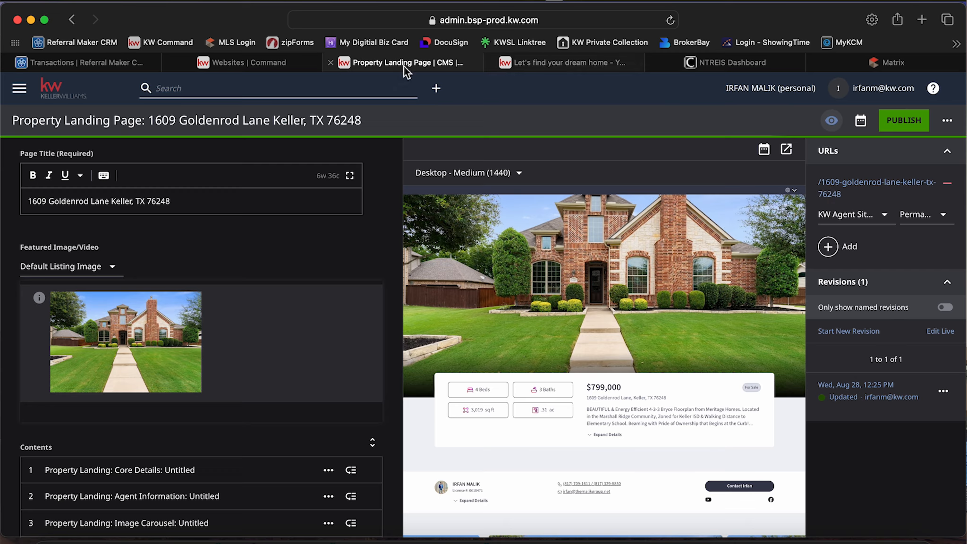
{"action": "left_click", "coordinate": [871, 194]}
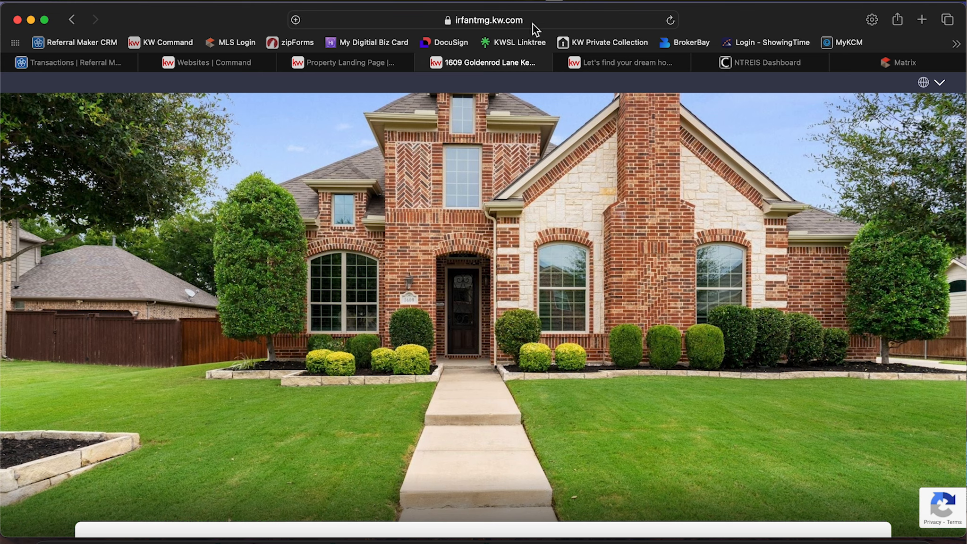
{"action": "left_click", "coordinate": [533, 24]}
{"action": "left_click", "coordinate": [577, 22]}
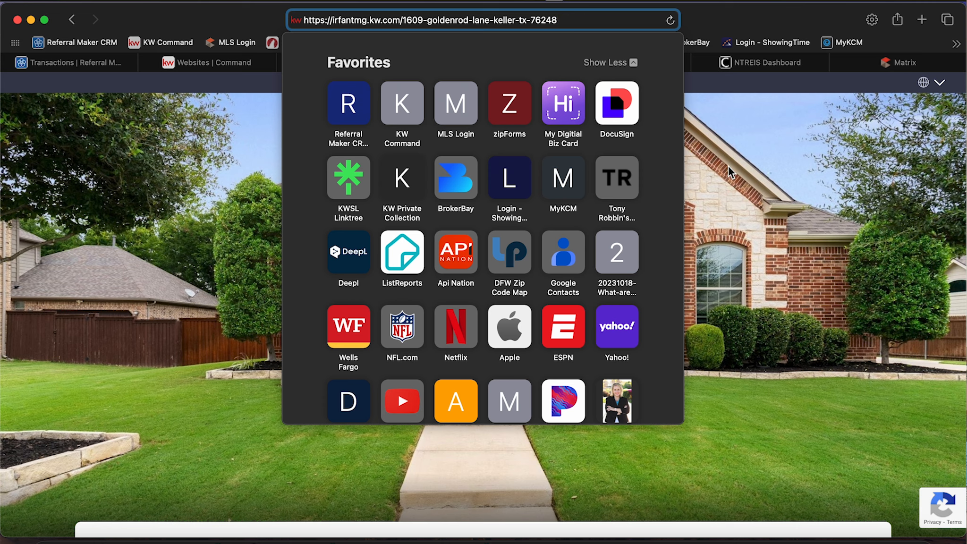
Review the live property landing page from its hero photo through the agent details, image carousel and contact form, and close it.
{"action": "left_click", "coordinate": [768, 211]}
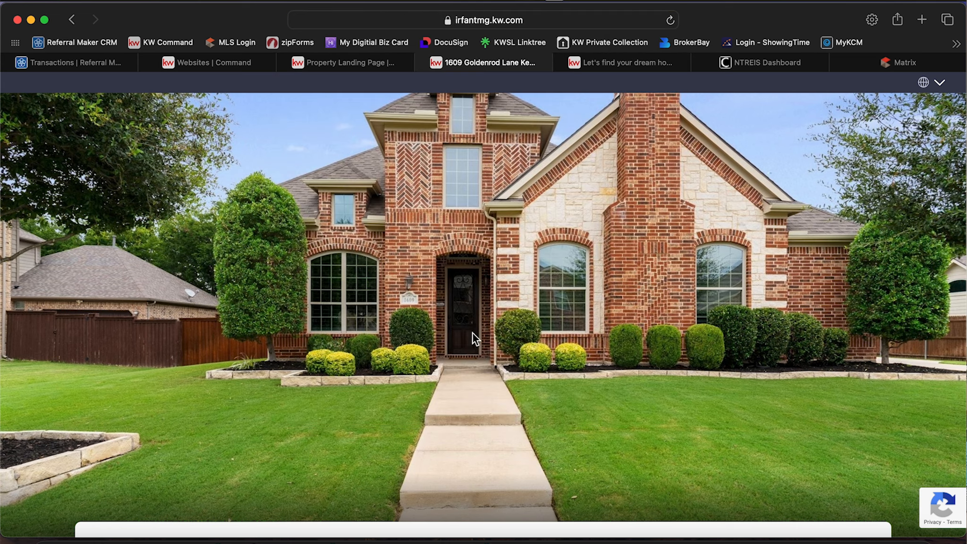
{"action": "scroll", "coordinate": [473, 333], "scroll_direction": "down", "scroll_amount": 5}
{"action": "scroll", "coordinate": [473, 333], "scroll_direction": "down", "scroll_amount": 15}
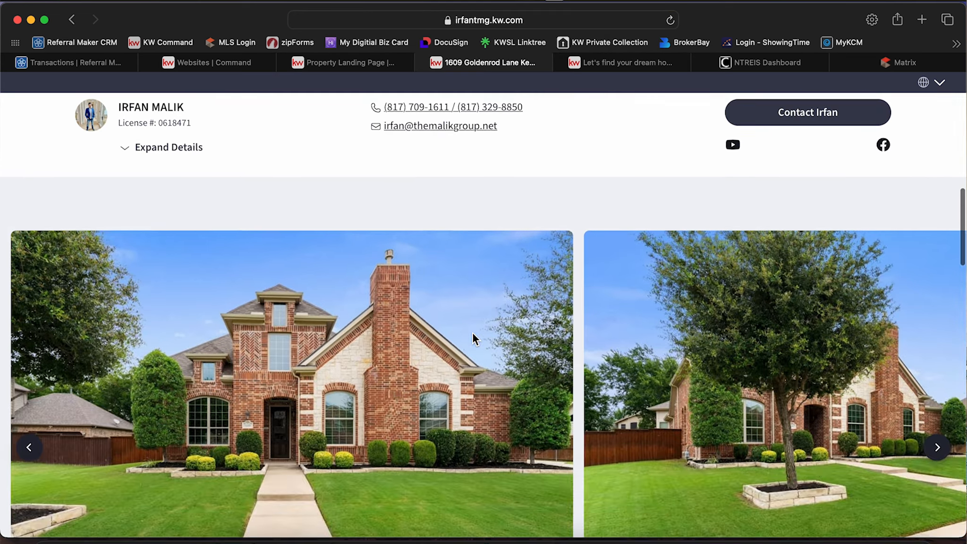
{"action": "scroll", "coordinate": [473, 338], "scroll_direction": "down", "scroll_amount": 15}
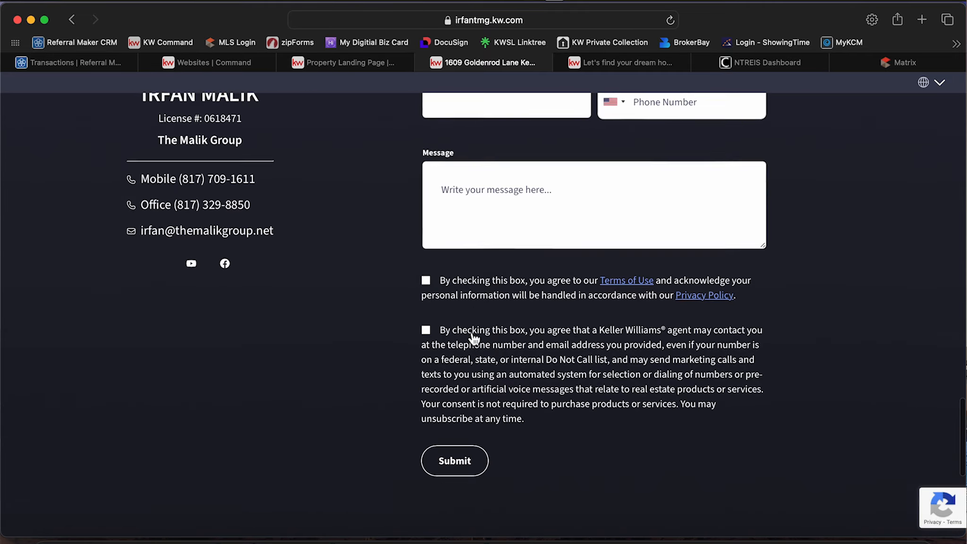
{"action": "scroll", "coordinate": [472, 332], "scroll_direction": "up", "scroll_amount": 20}
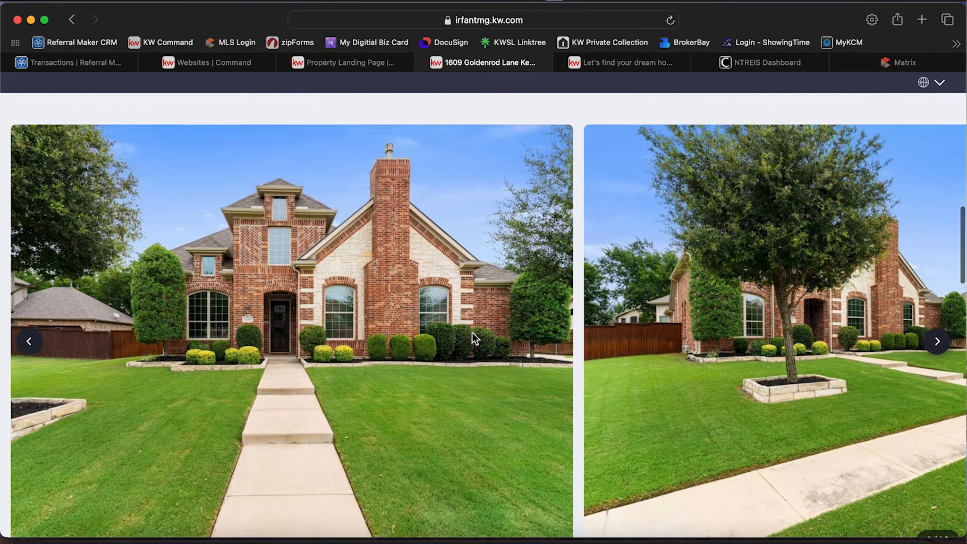
{"action": "scroll", "coordinate": [474, 340], "scroll_direction": "up", "scroll_amount": 15}
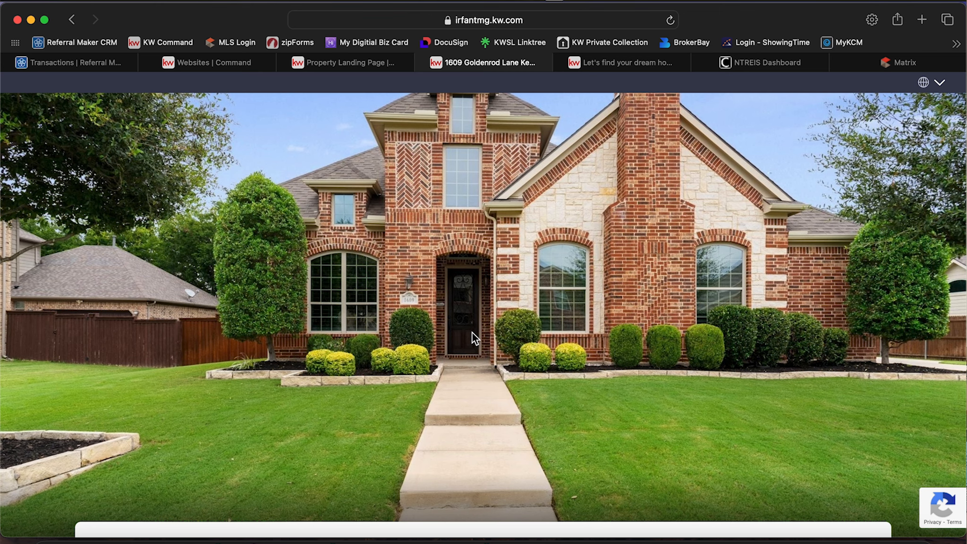
{"action": "scroll", "coordinate": [479, 314], "scroll_direction": "up", "scroll_amount": 1}
{"action": "scroll", "coordinate": [479, 315], "scroll_direction": "down", "scroll_amount": 2}
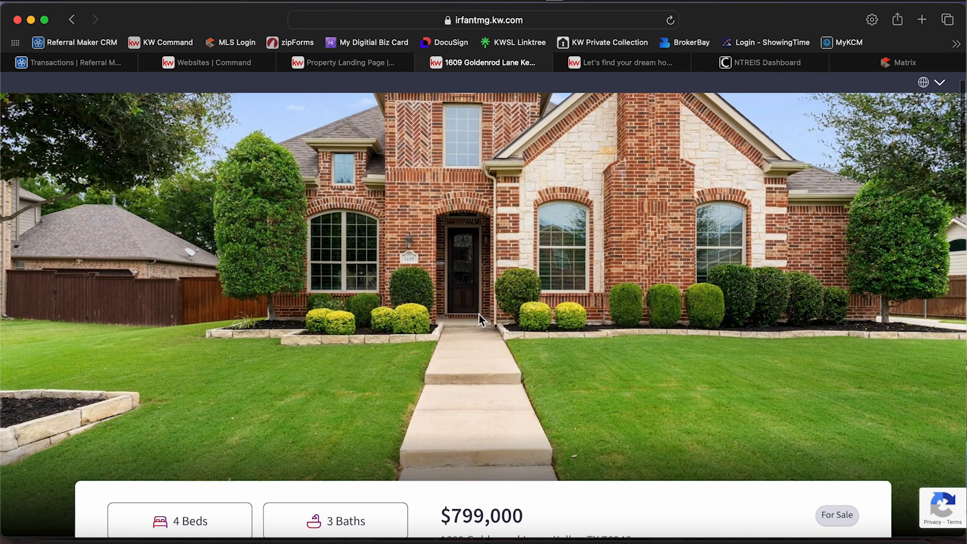
{"action": "scroll", "coordinate": [479, 314], "scroll_direction": "up", "scroll_amount": 2}
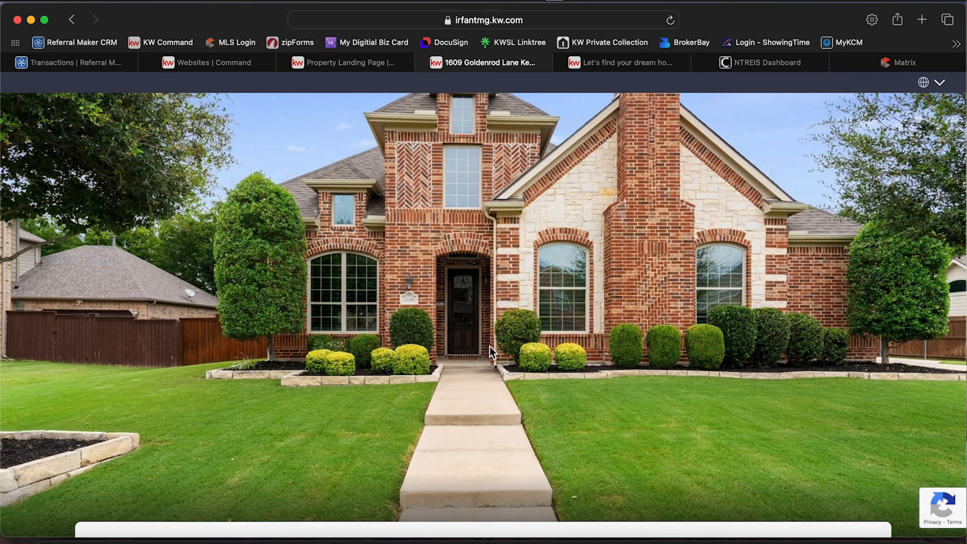
{"action": "key", "text": "super+w"}
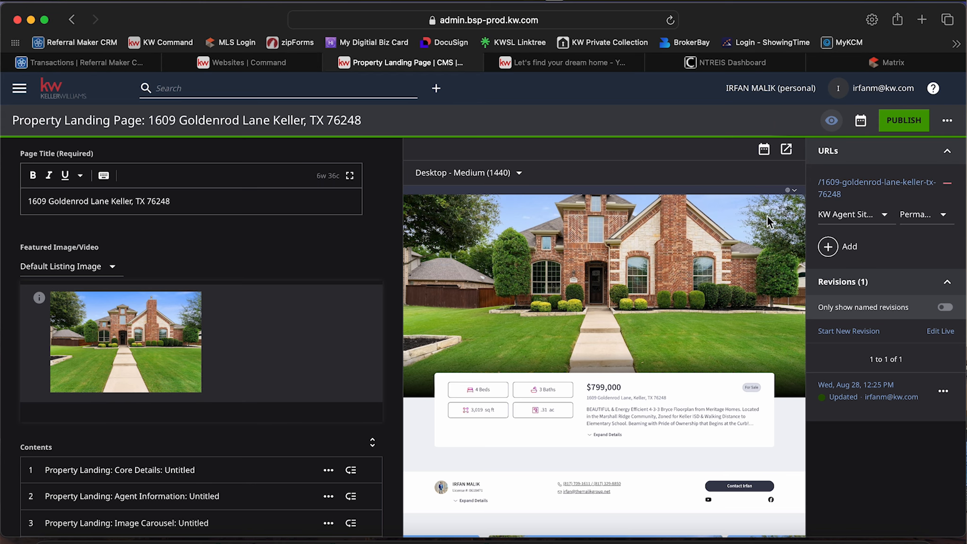
Mark the property landing page's permalink for removal in the editor and archive the page.
{"action": "left_click", "coordinate": [948, 183]}
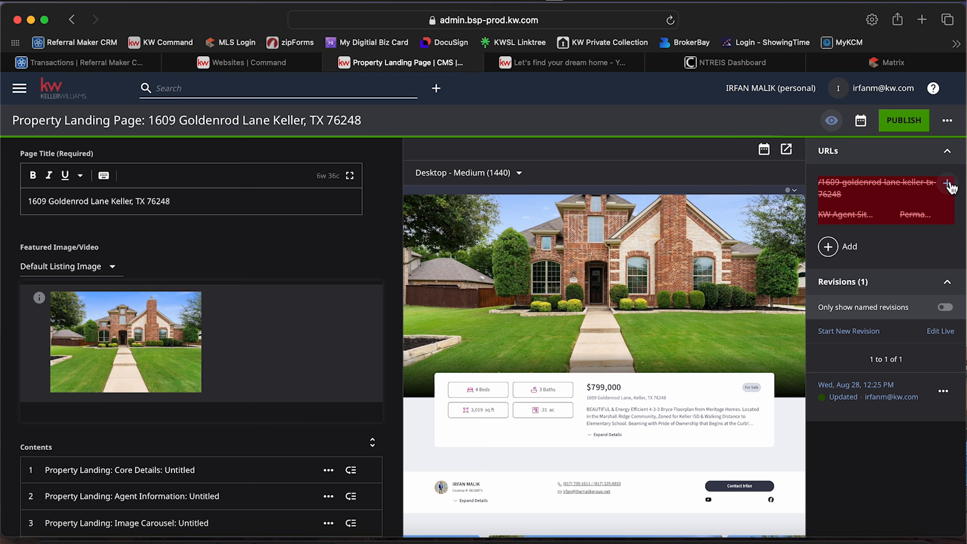
{"action": "left_click", "coordinate": [948, 122]}
{"action": "left_click", "coordinate": [859, 213]}
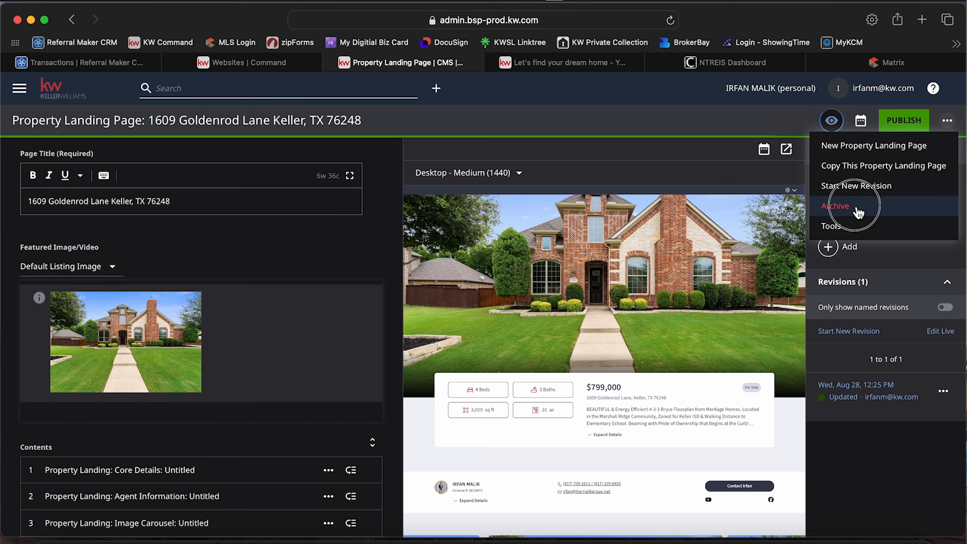
{"action": "left_click", "coordinate": [604, 288]}
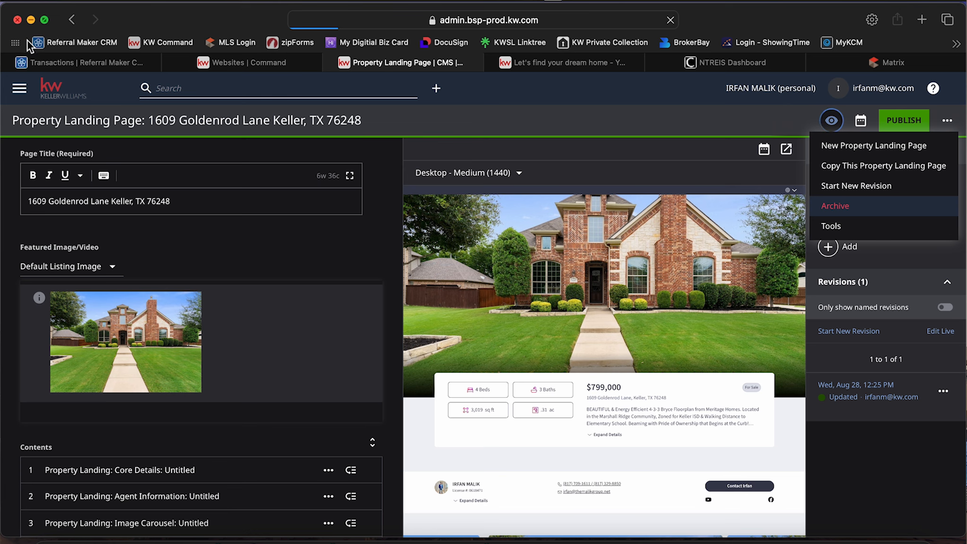
Examine the homepage's Featured Properties settings in the Command website editor, including center point, auto-populate radius and listing prices, alongside the site preview.
{"action": "left_click", "coordinate": [275, 65]}
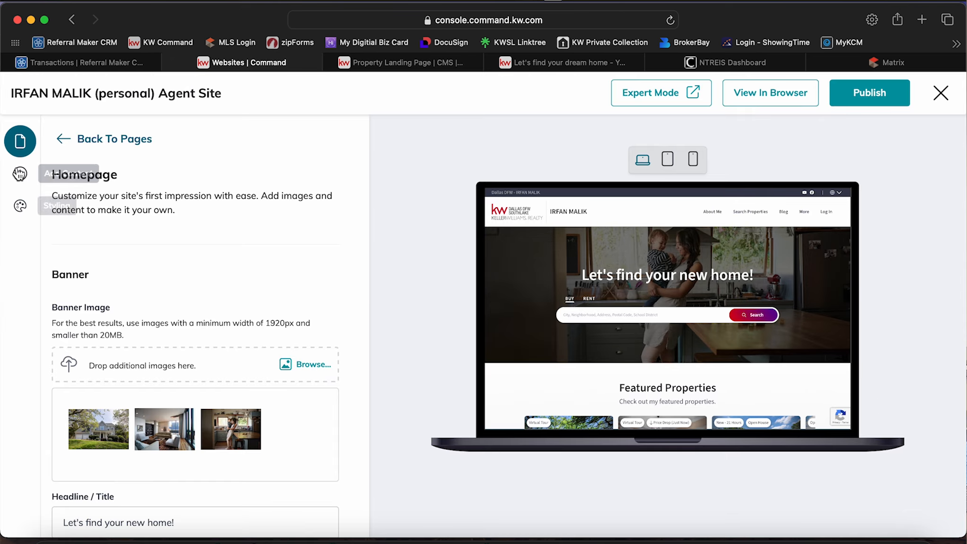
{"action": "scroll", "coordinate": [130, 294], "scroll_direction": "down", "scroll_amount": 10}
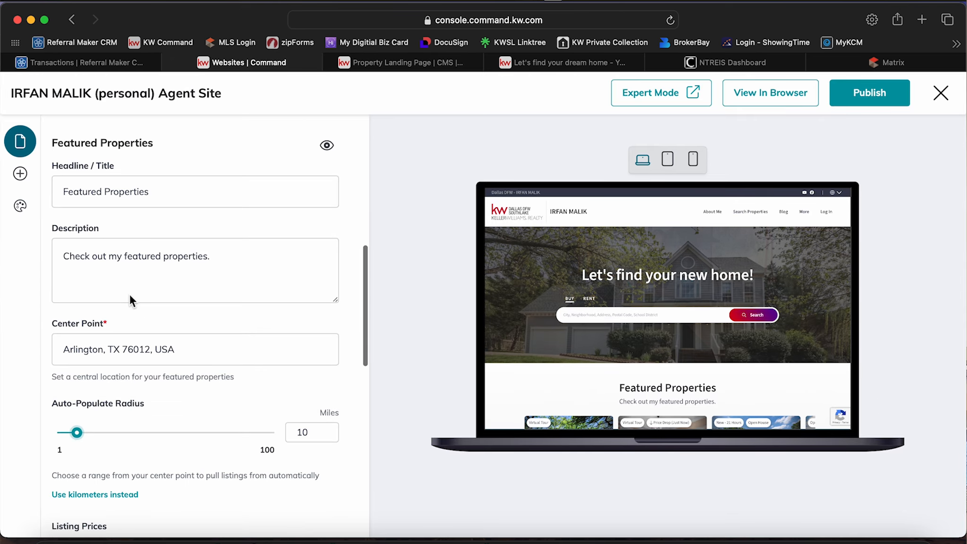
{"action": "scroll", "coordinate": [321, 407], "scroll_direction": "down", "scroll_amount": 6}
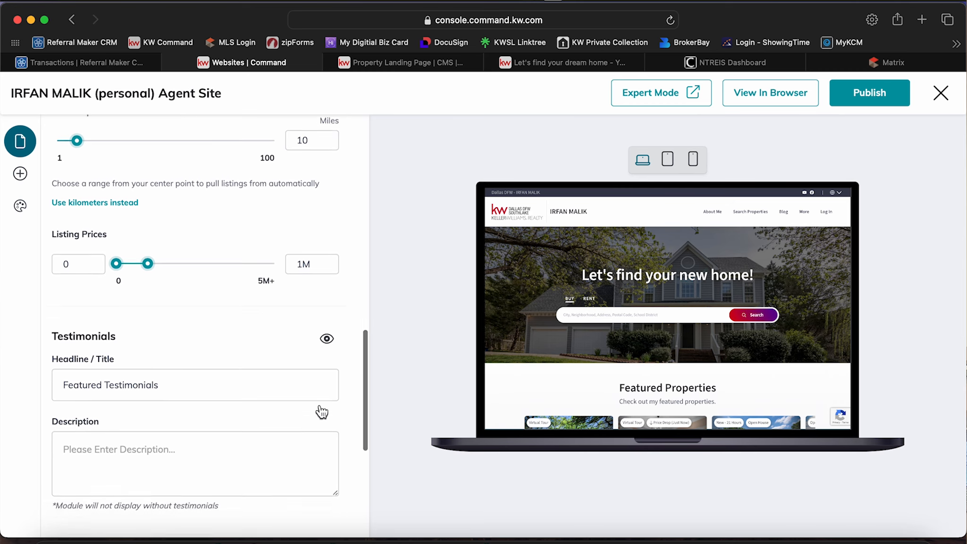
{"action": "scroll", "coordinate": [321, 413], "scroll_direction": "up", "scroll_amount": 5}
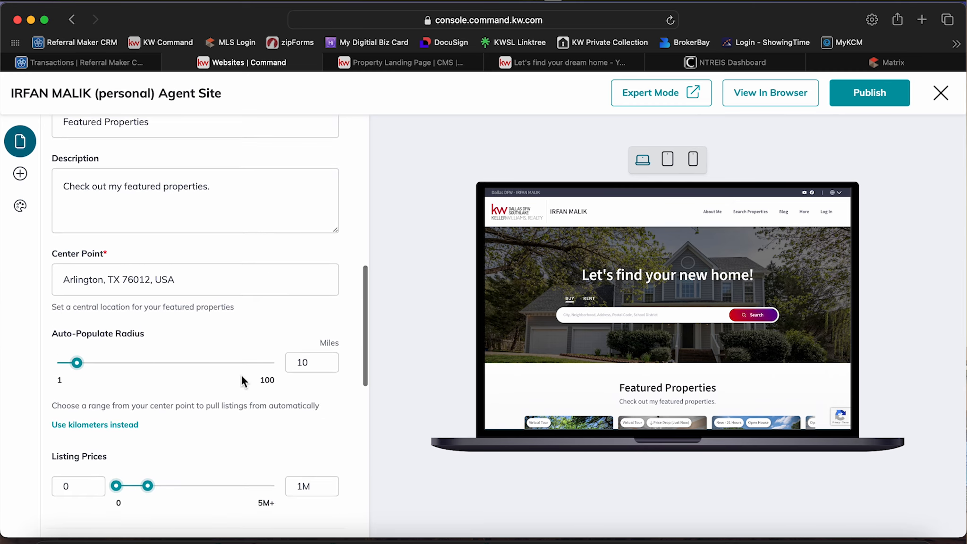
{"action": "scroll", "coordinate": [241, 375], "scroll_direction": "up", "scroll_amount": 3}
{"action": "scroll", "coordinate": [241, 376], "scroll_direction": "down", "scroll_amount": 1}
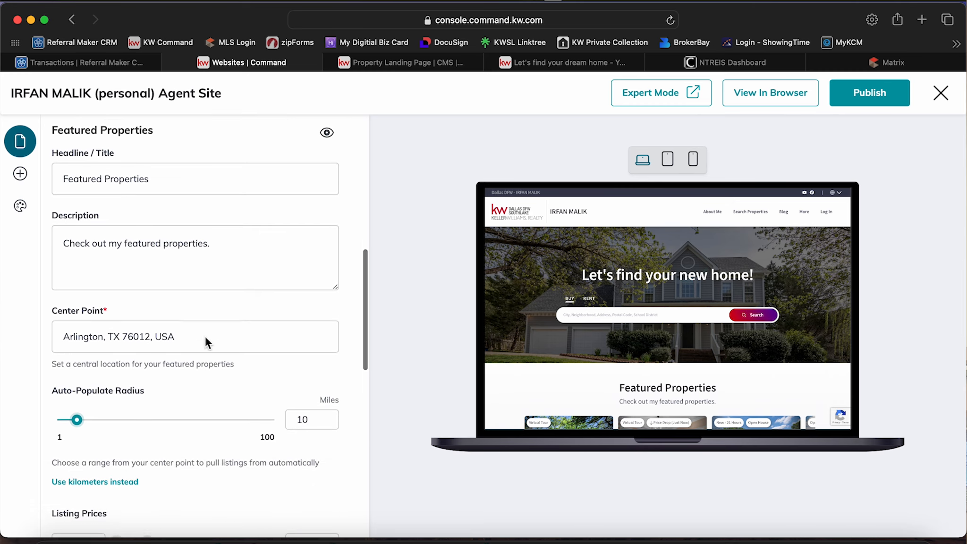
{"action": "scroll", "coordinate": [205, 336], "scroll_direction": "down", "scroll_amount": 1}
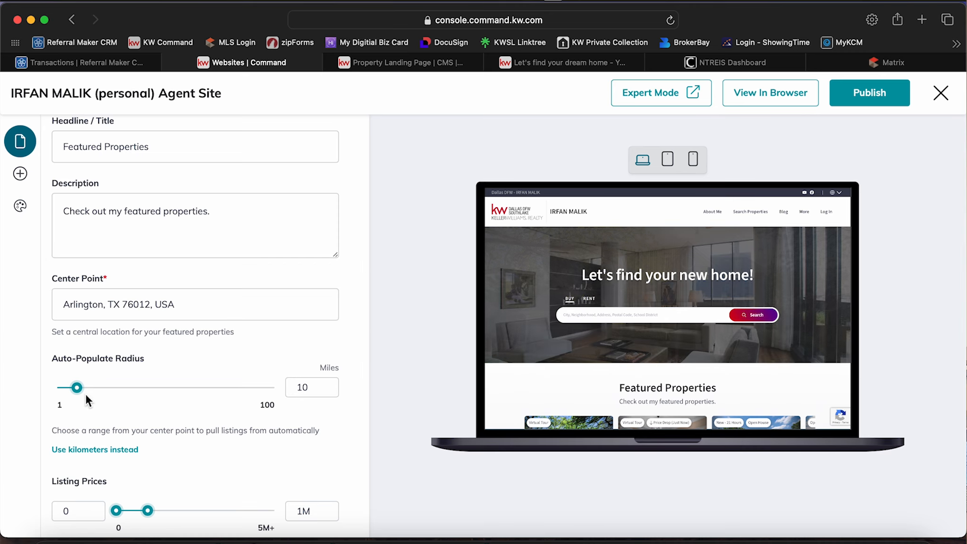
{"action": "scroll", "coordinate": [258, 426], "scroll_direction": "down", "scroll_amount": 1}
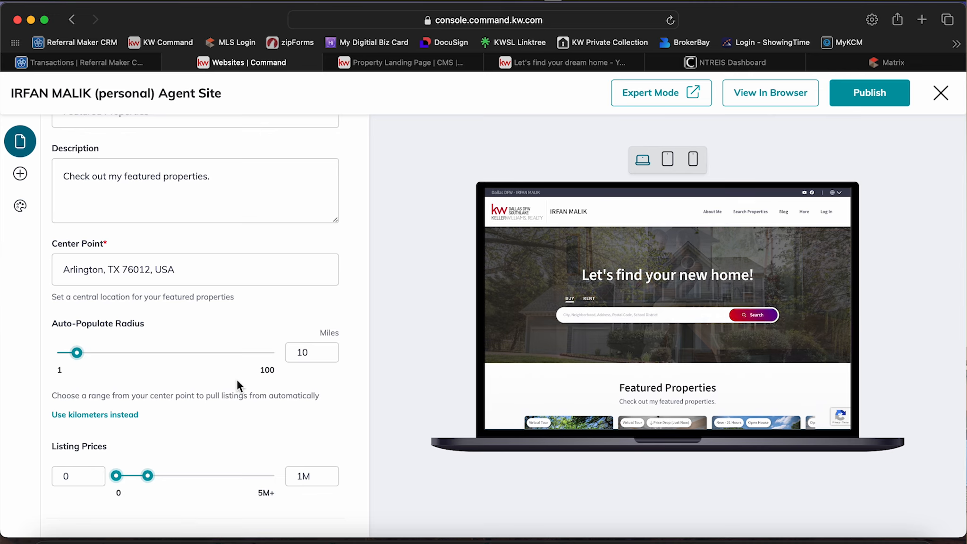
{"action": "scroll", "coordinate": [526, 346], "scroll_direction": "down", "scroll_amount": 5}
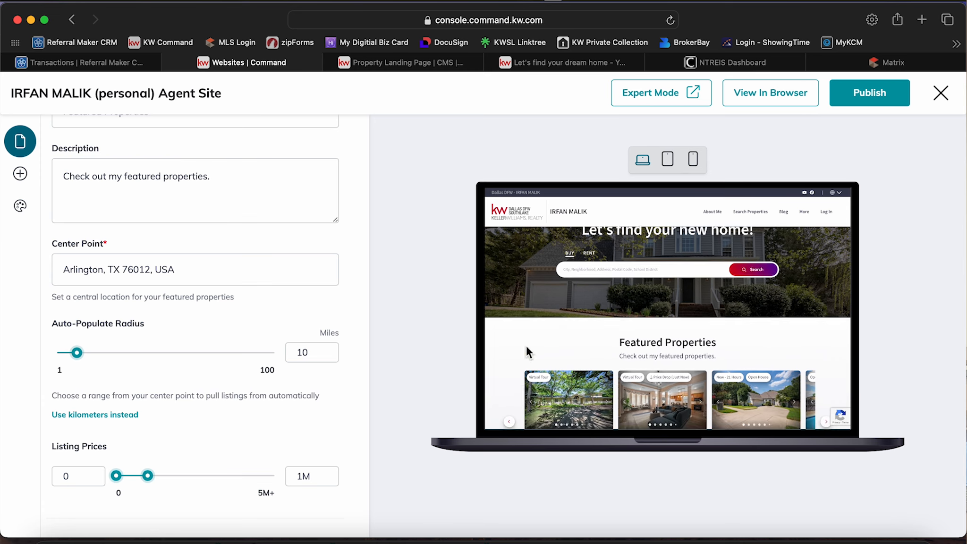
Browse through the Featured Properties carousel on the live agent site's homepage.
{"action": "left_click", "coordinate": [571, 65]}
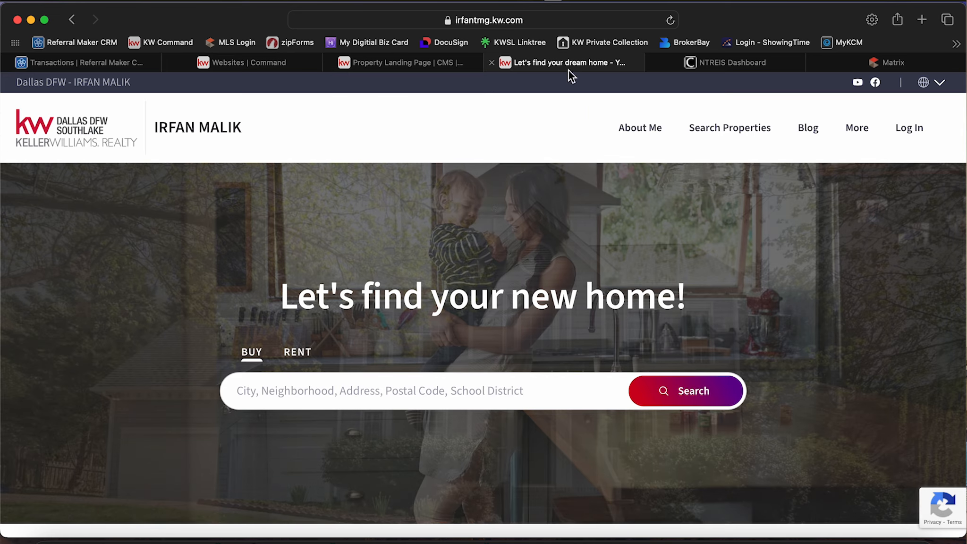
{"action": "scroll", "coordinate": [468, 342], "scroll_direction": "down", "scroll_amount": 5}
{"action": "scroll", "coordinate": [468, 347], "scroll_direction": "down", "scroll_amount": 2}
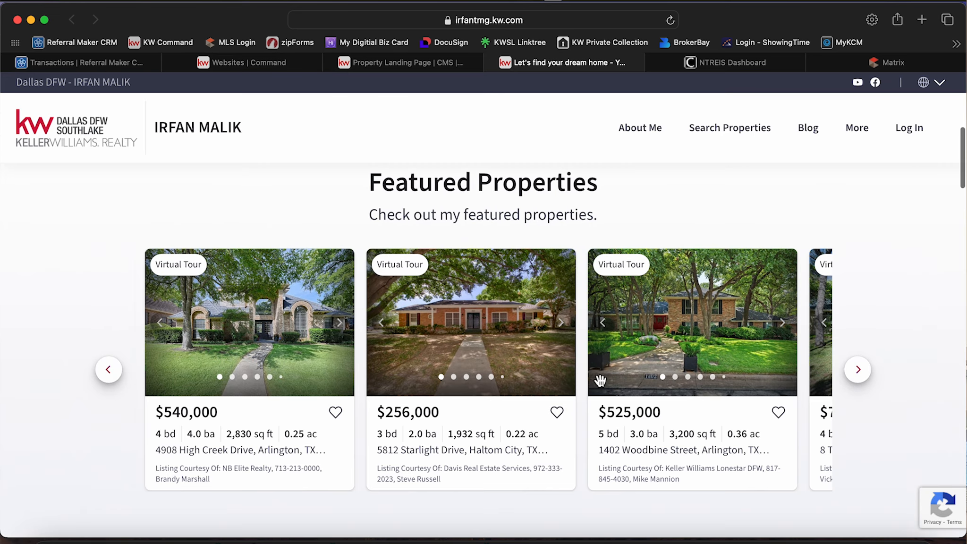
{"action": "left_click", "coordinate": [860, 372]}
{"action": "left_click", "coordinate": [860, 374]}
{"action": "left_click", "coordinate": [859, 370]}
{"action": "left_click", "coordinate": [859, 370]}
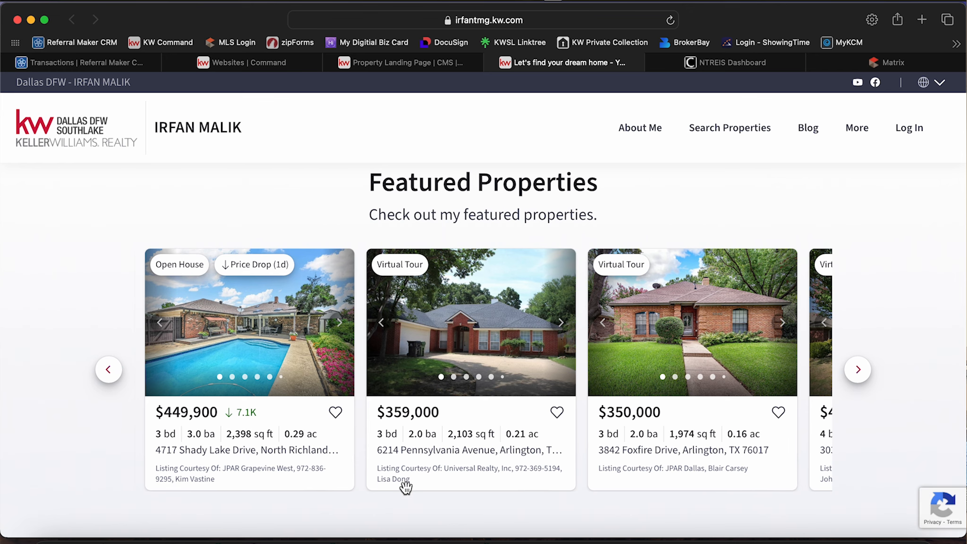
{"action": "left_click", "coordinate": [858, 370]}
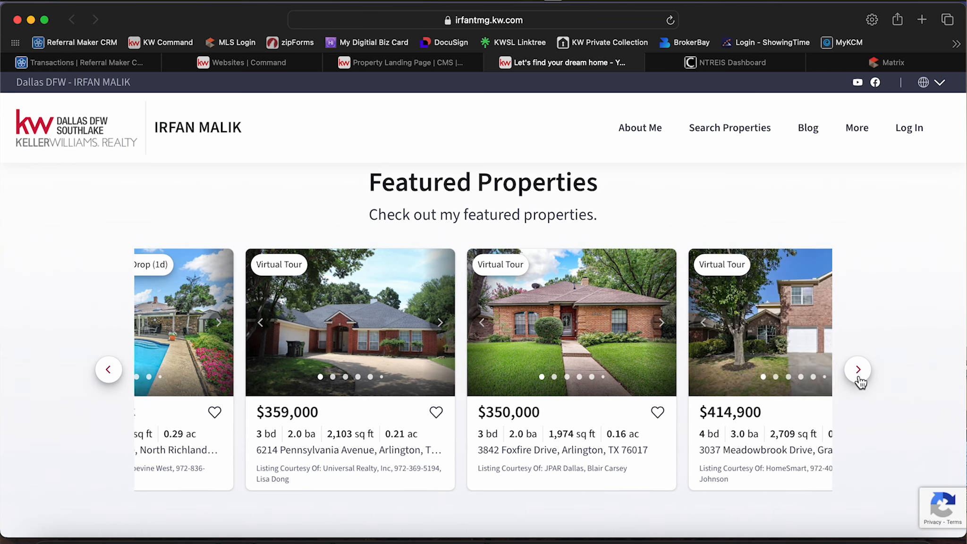
{"action": "left_click", "coordinate": [858, 370]}
{"action": "left_click", "coordinate": [859, 370]}
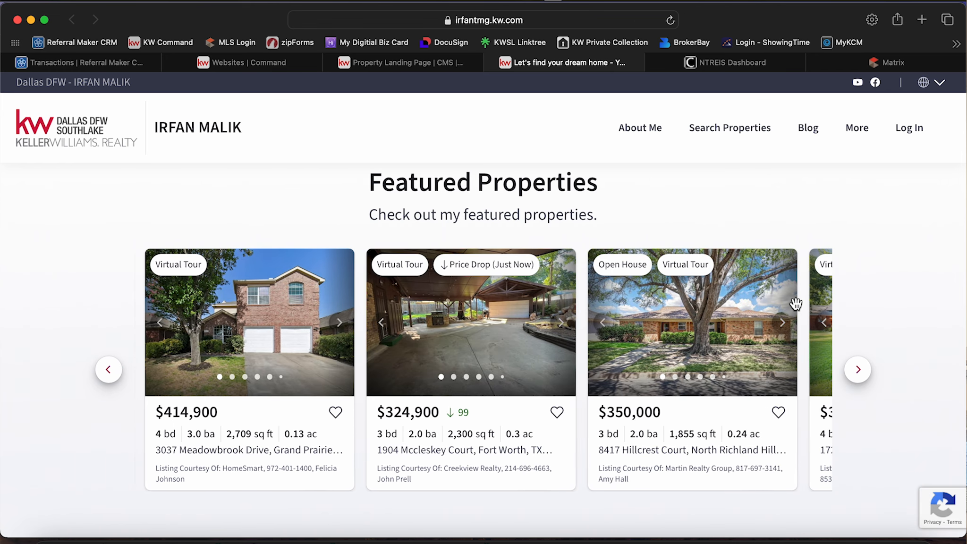
Return to the archived property landing page in the CMS and go to the CMS dashboard.
{"action": "left_click", "coordinate": [392, 70]}
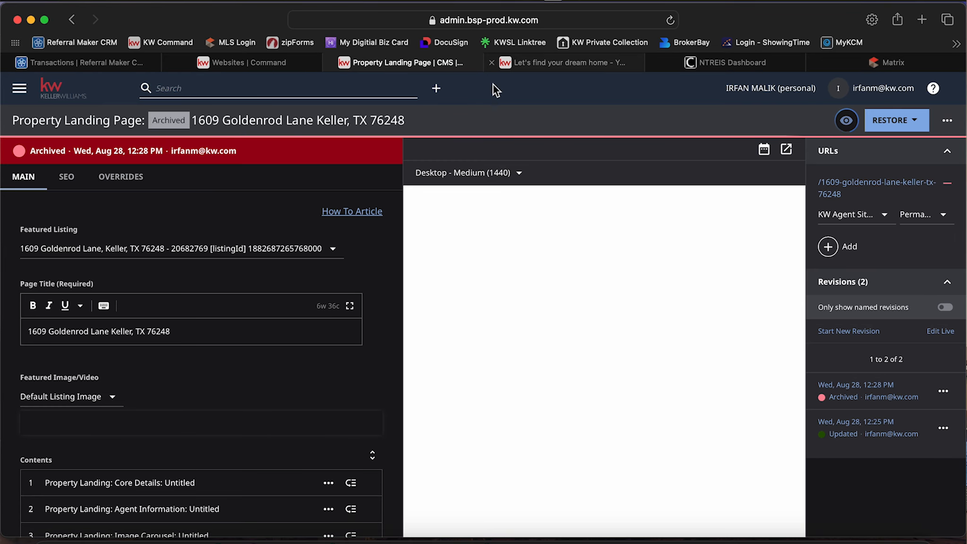
{"action": "left_click", "coordinate": [19, 87]}
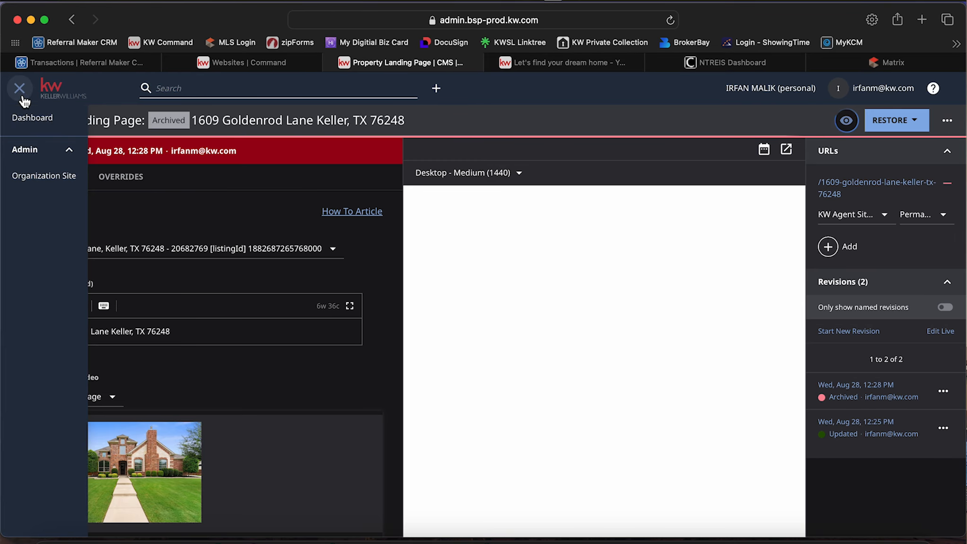
{"action": "left_click", "coordinate": [28, 119]}
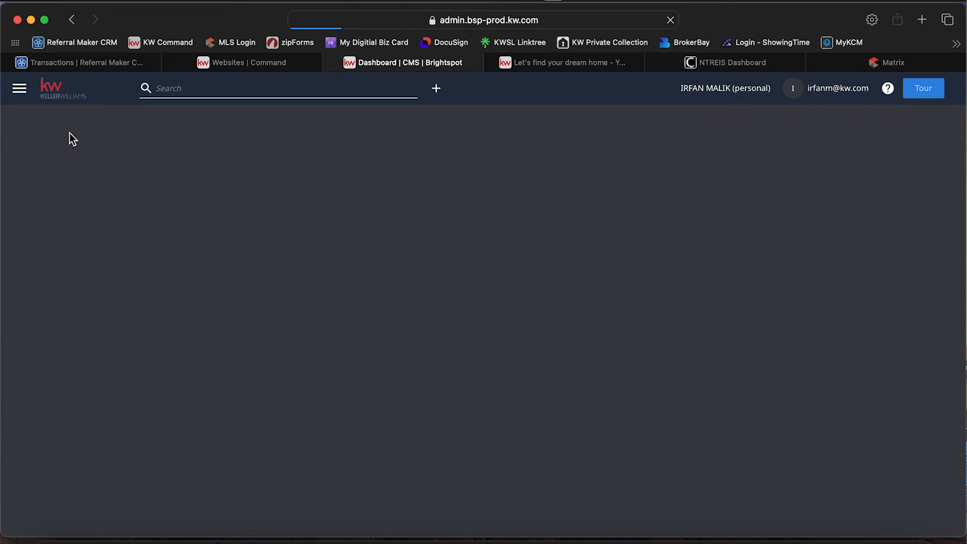